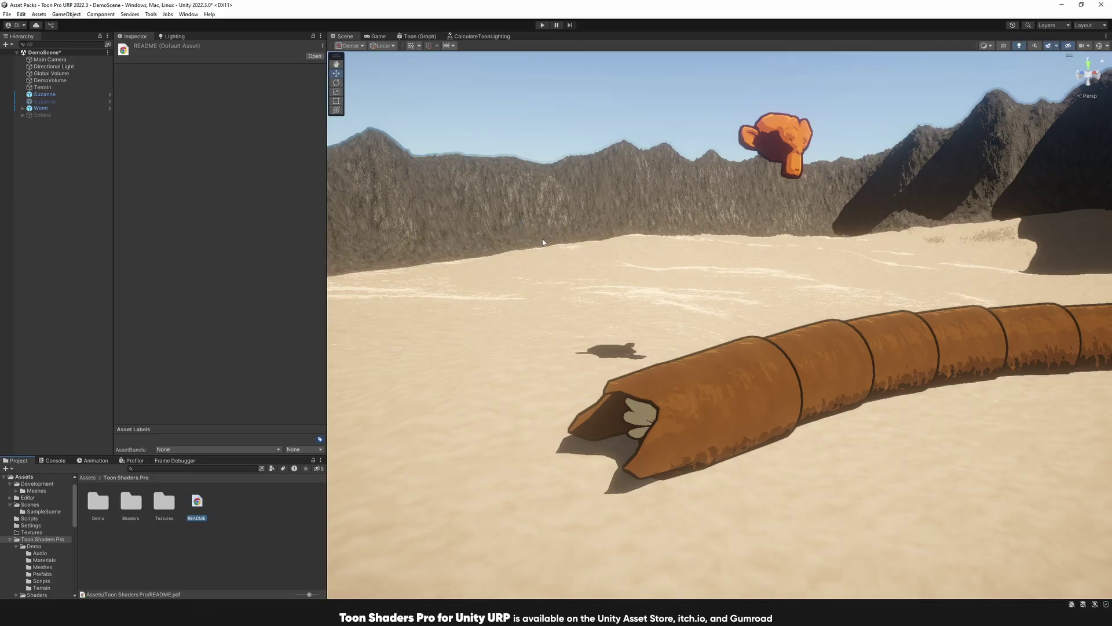
left_click(188, 14)
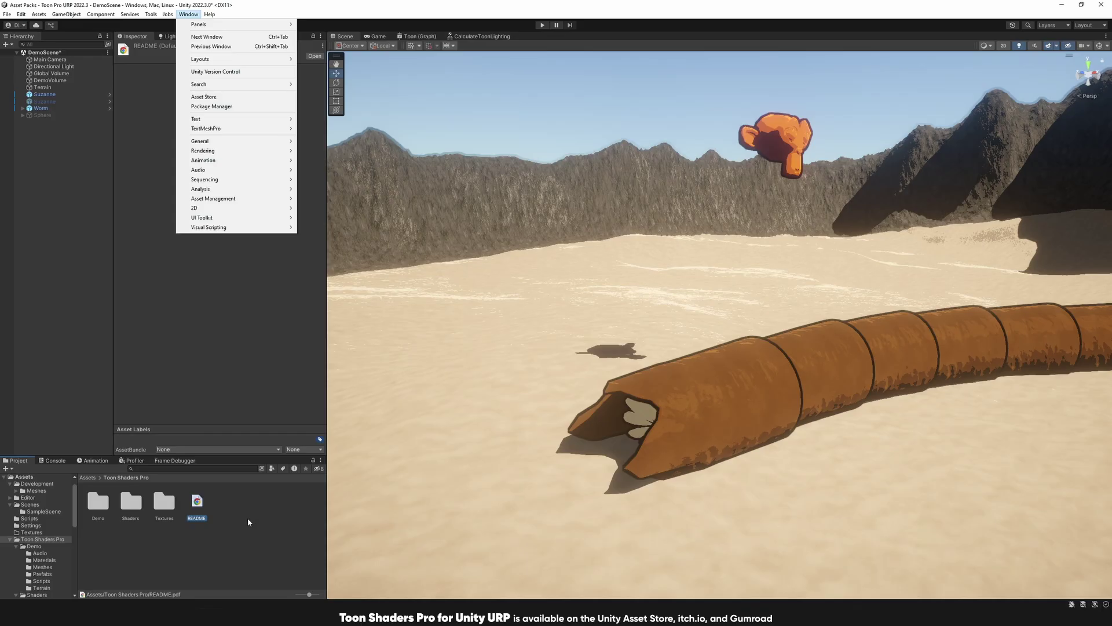
left_click(216, 540)
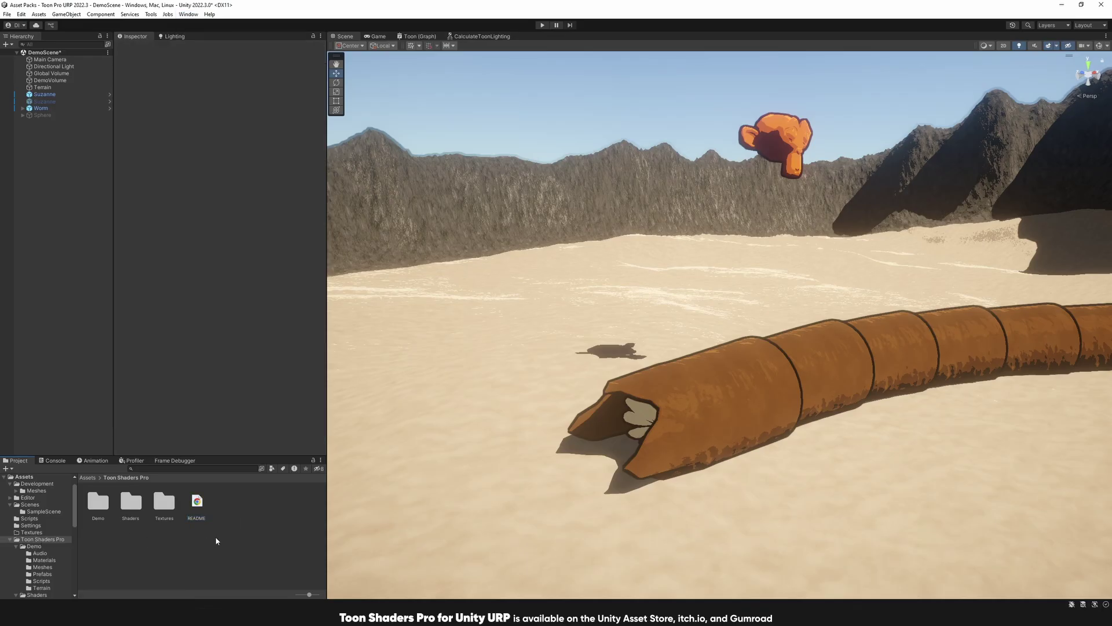
right_click(56, 541)
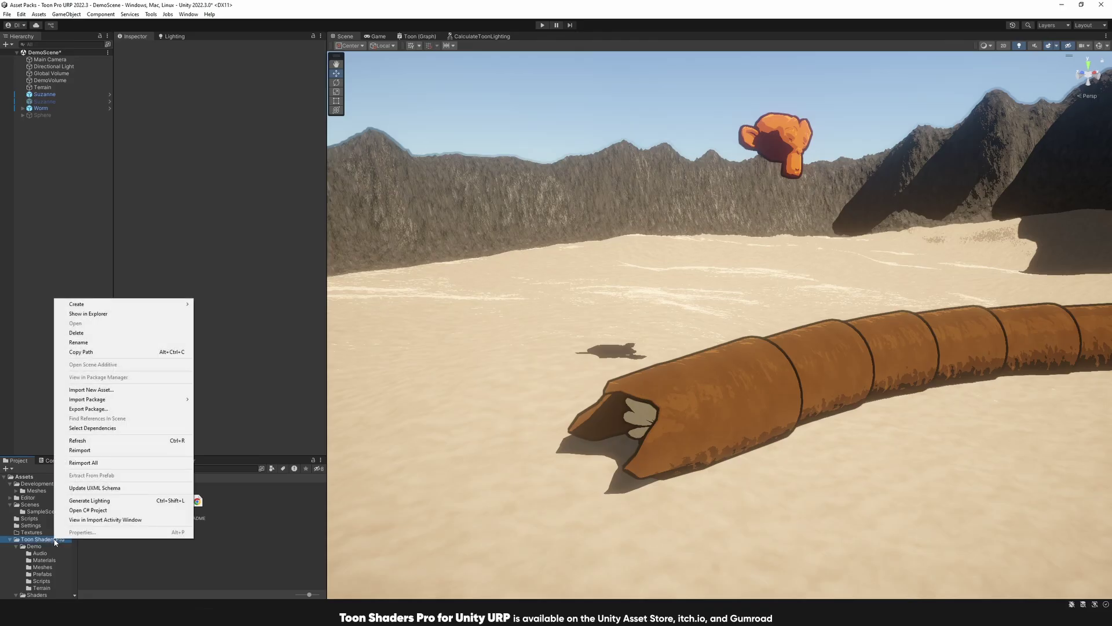
mouse_move(115, 404)
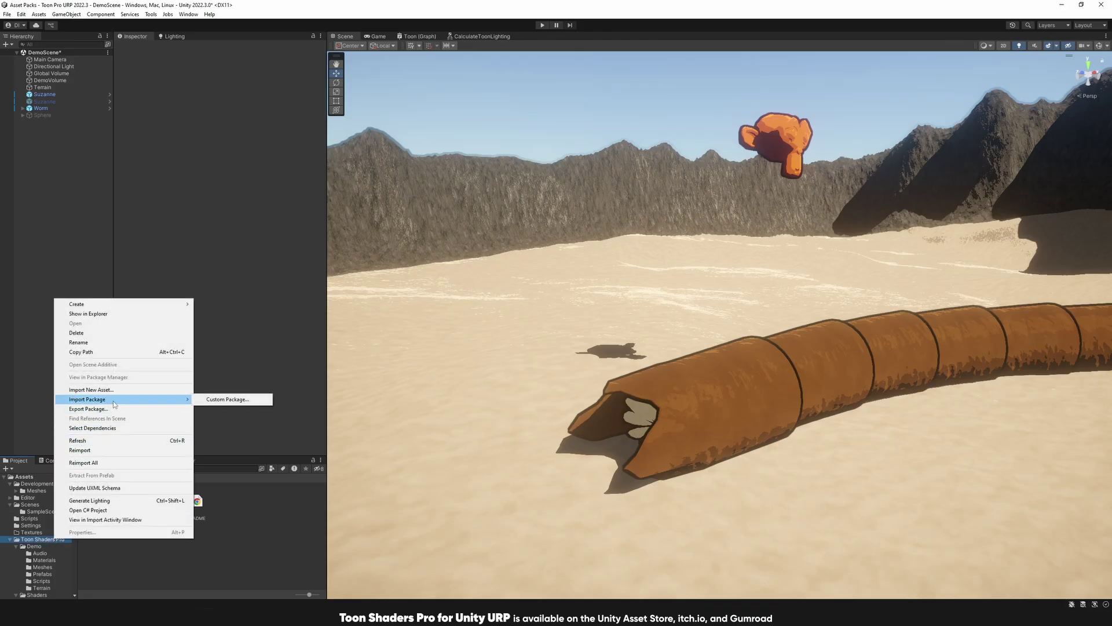
left_click(280, 544)
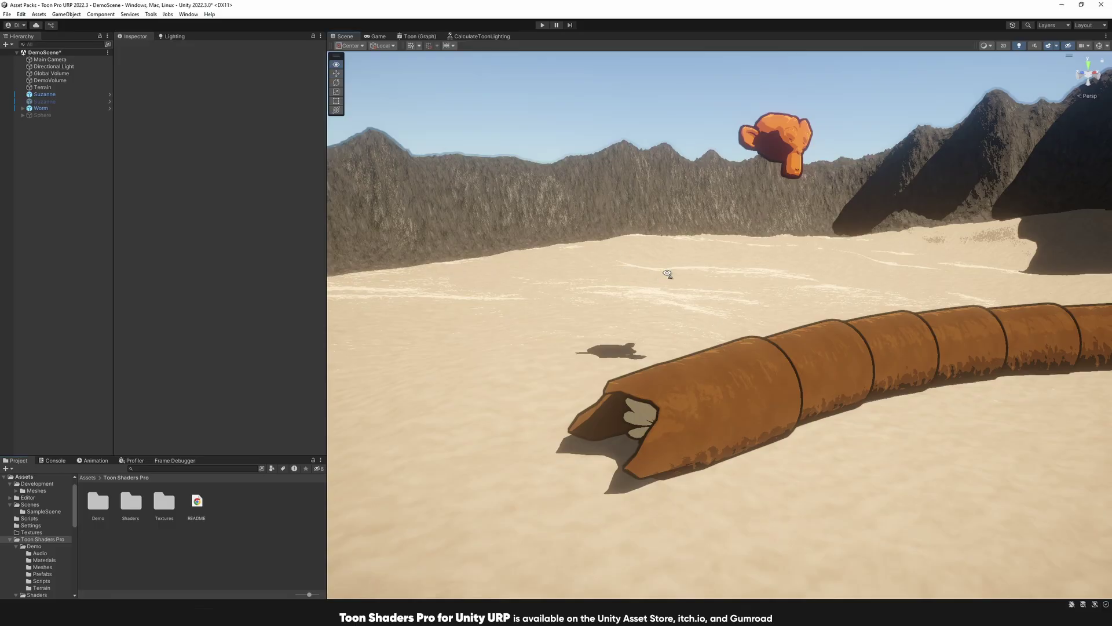
Step: Open the properties of the Worm material from the Toon Shaders Pro demo materials
right_click_drag(665, 272, 719, 288)
key("w")
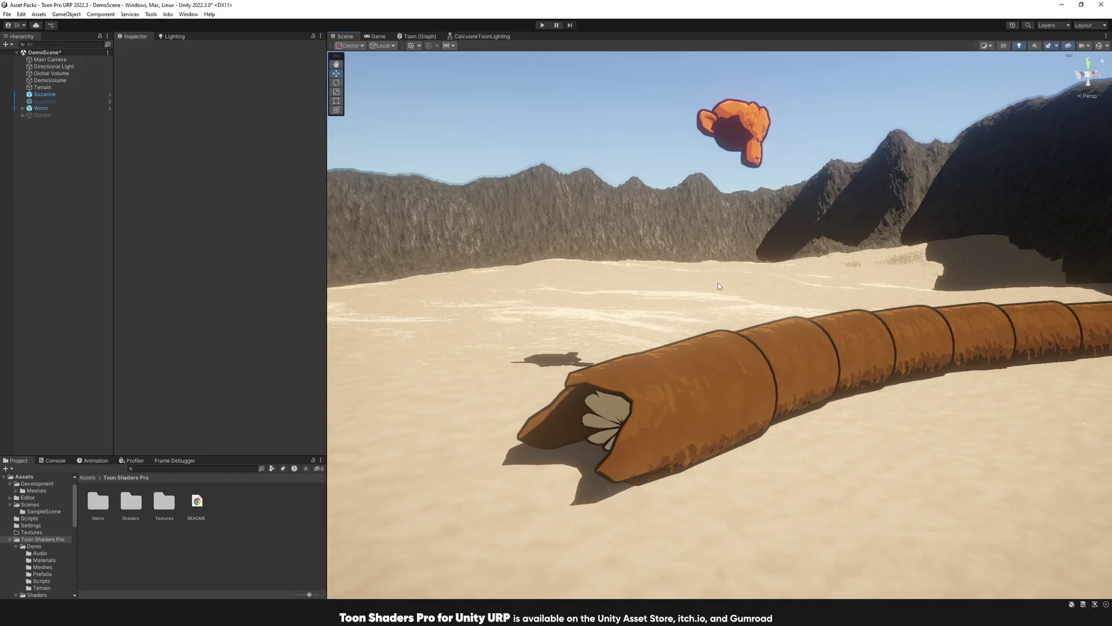
right_click_drag(719, 285, 721, 230)
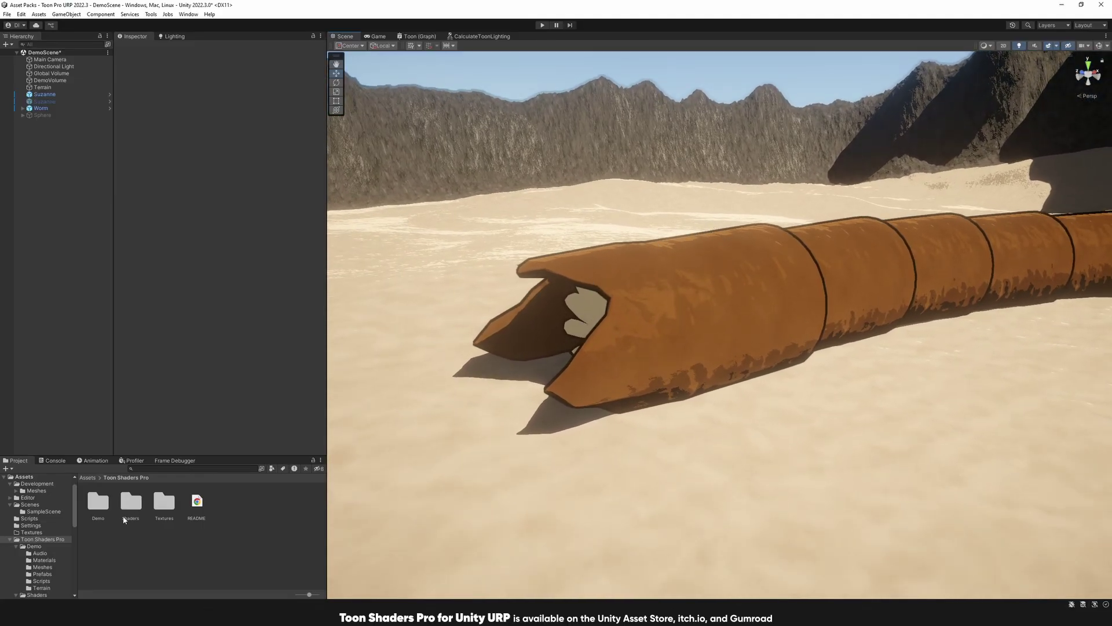
left_click(42, 559)
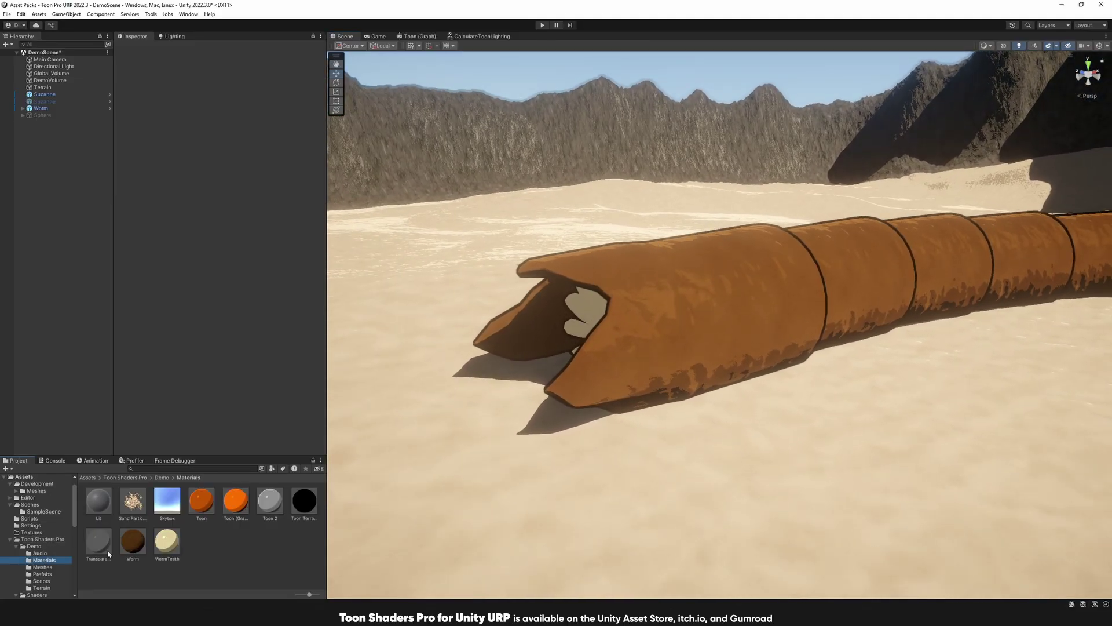
left_click(136, 544)
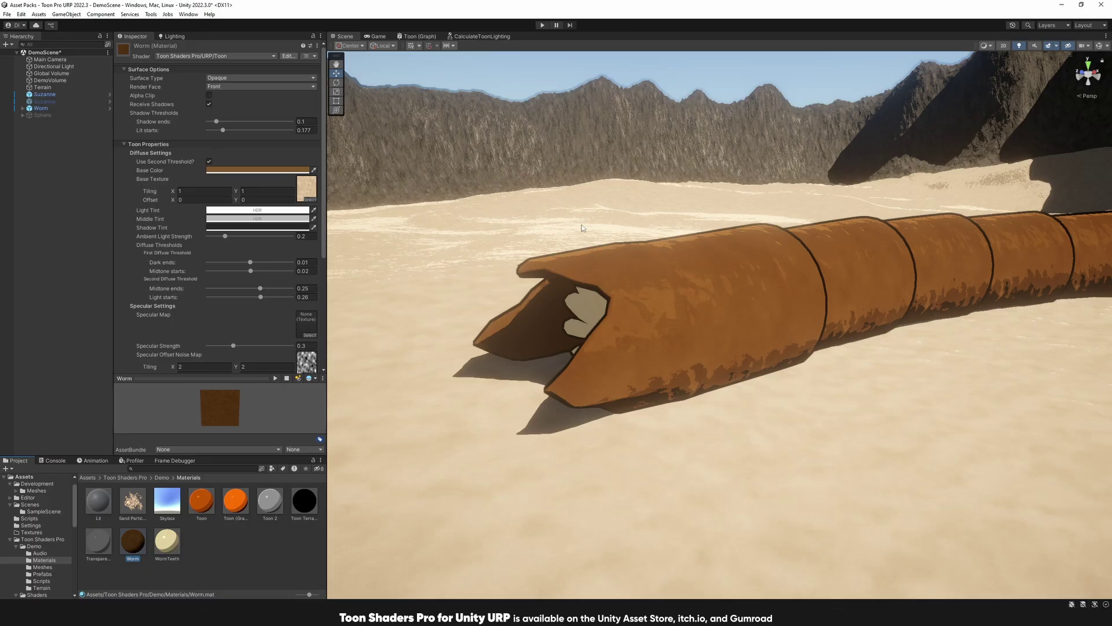
Step: Try the Back render face and disabled Receive Shadows on the Worm material, restoring Front and shadow receiving
left_click(227, 77)
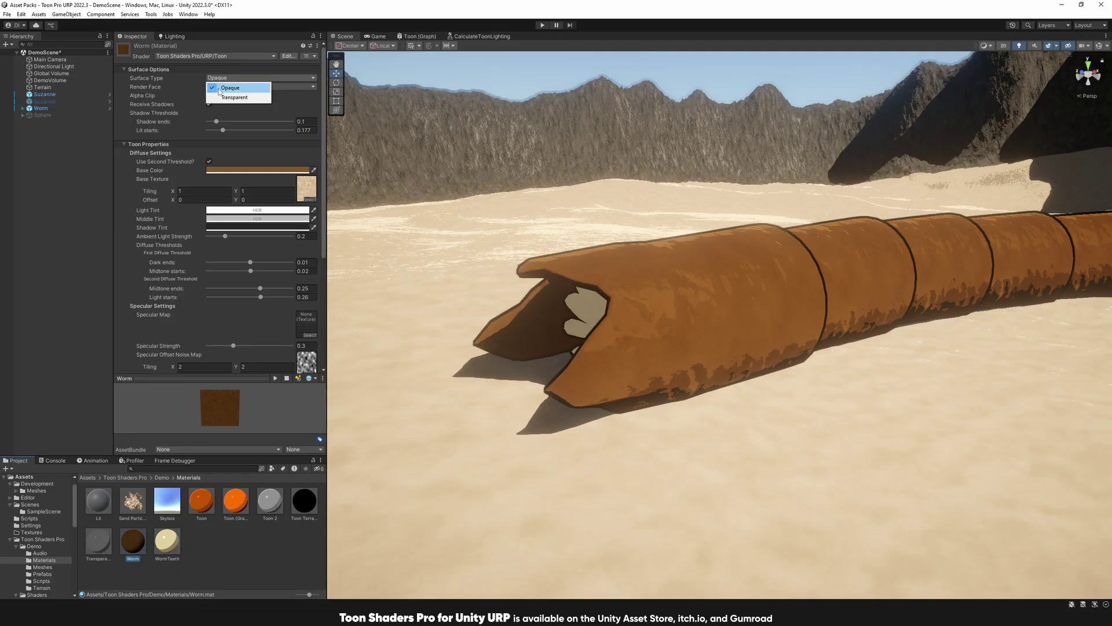
left_click(138, 88)
left_click(243, 86)
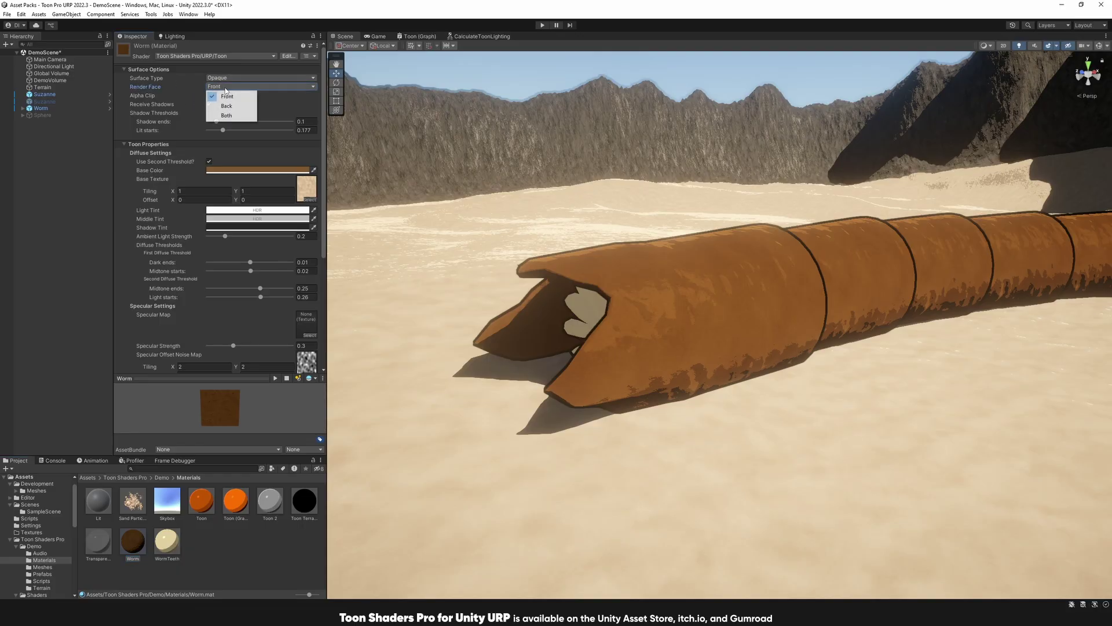
left_click(232, 106)
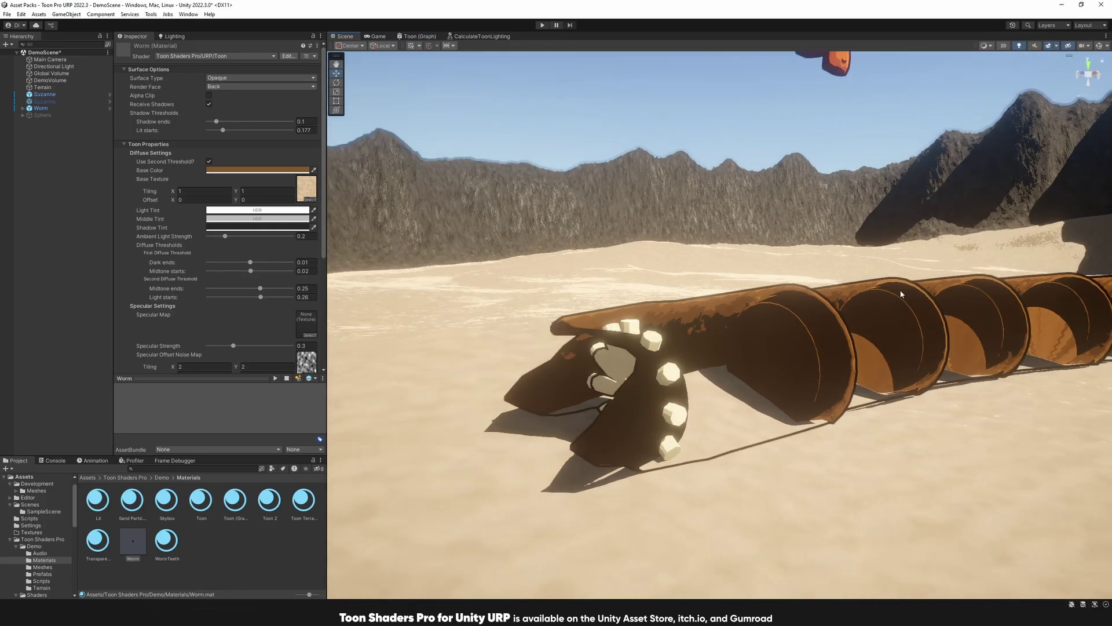
left_click(216, 86)
left_click(225, 97)
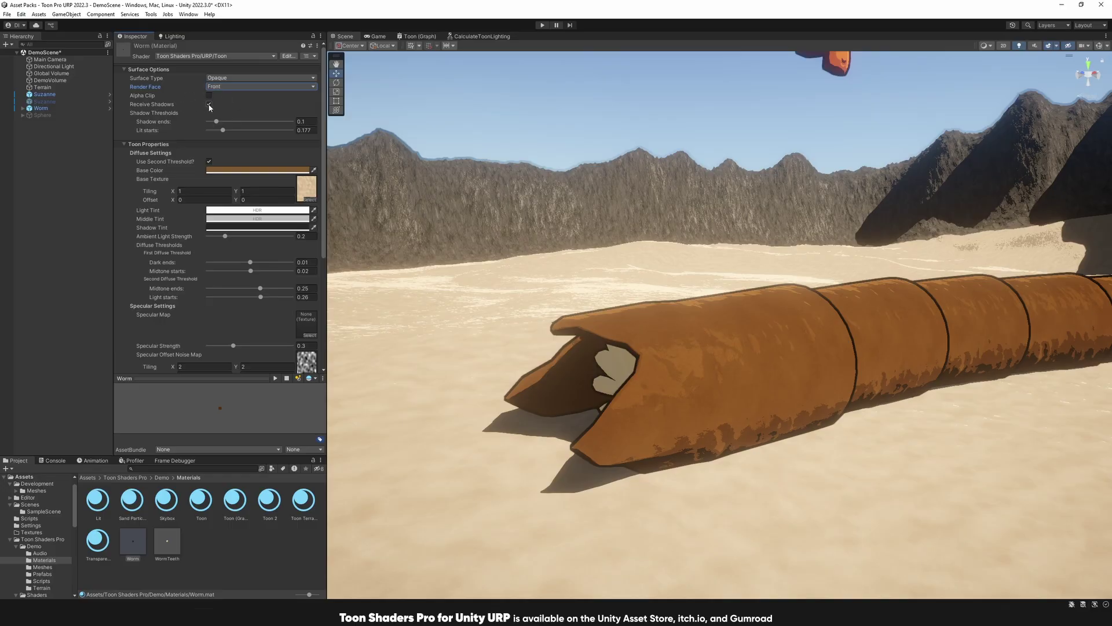
left_click(209, 104)
left_click(209, 104)
Step: Set the Worm material's Lit starts shadow threshold to 0.1
left_click_drag(666, 269, 805, 341, "alt")
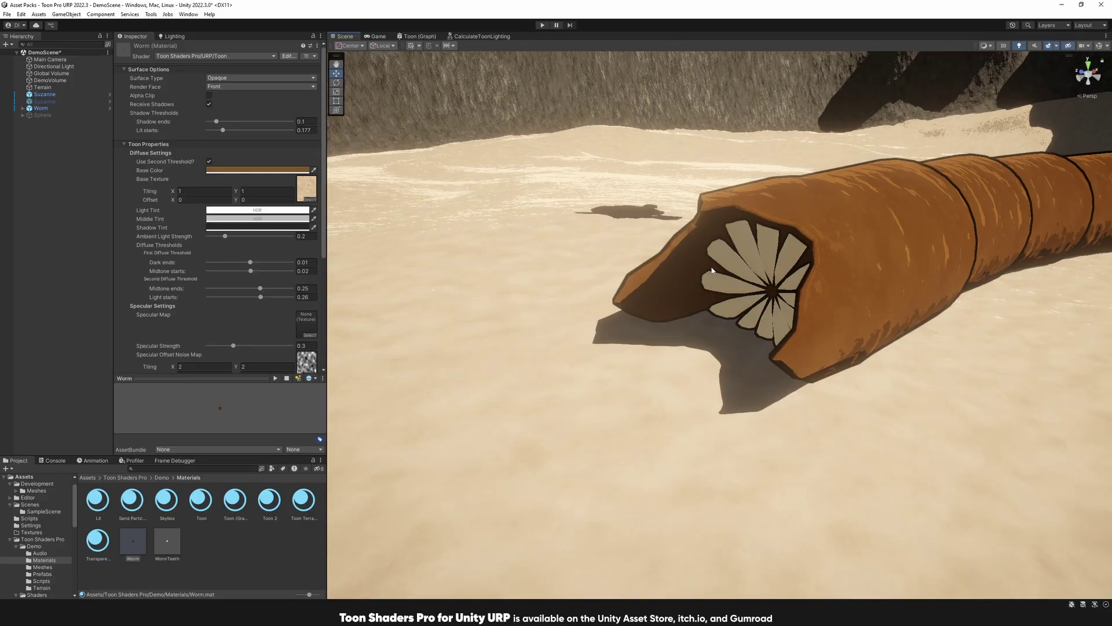
right_click_drag(667, 281, 669, 276)
key("w")
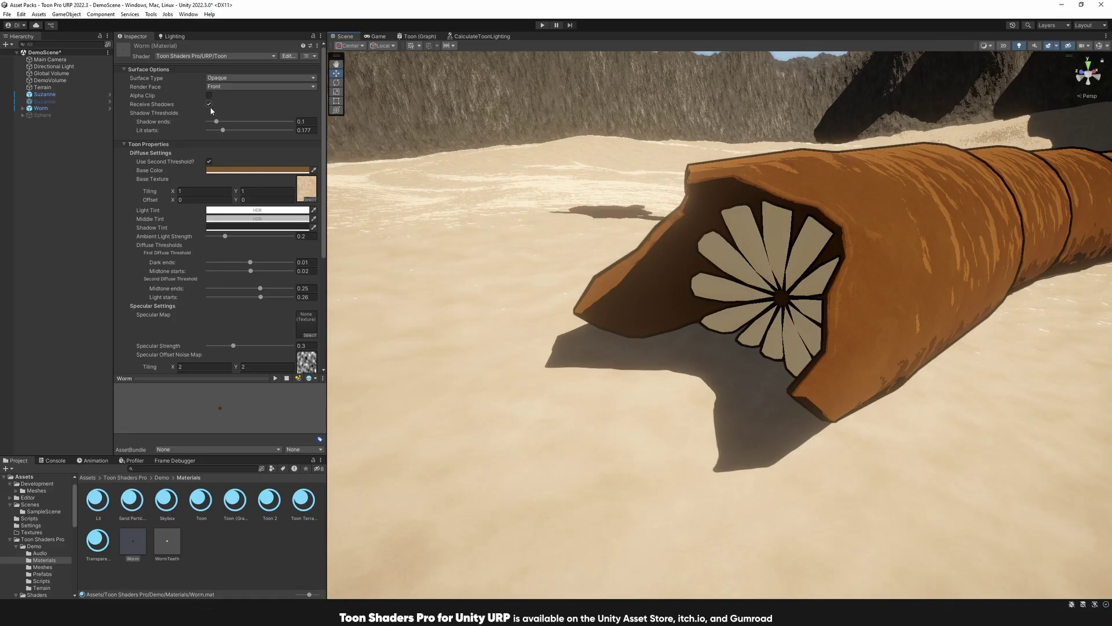
left_click(304, 130)
type("0.1")
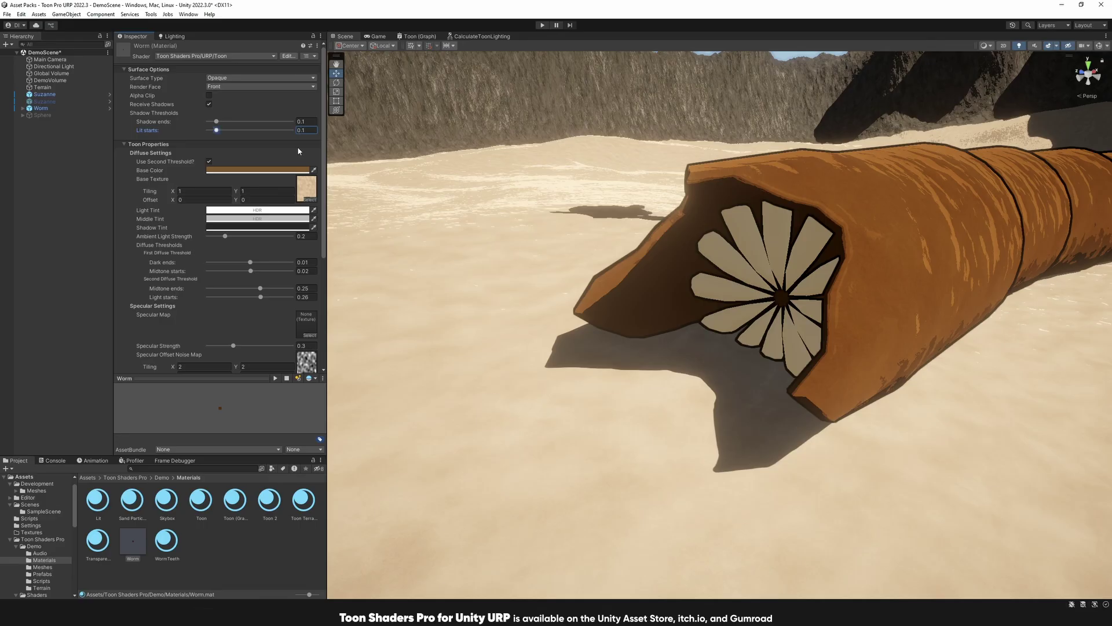
Step: Examine the shadow edge inside the worm's mouth and return the Lit starts threshold to 0.177
scroll(633, 273, "up", 5)
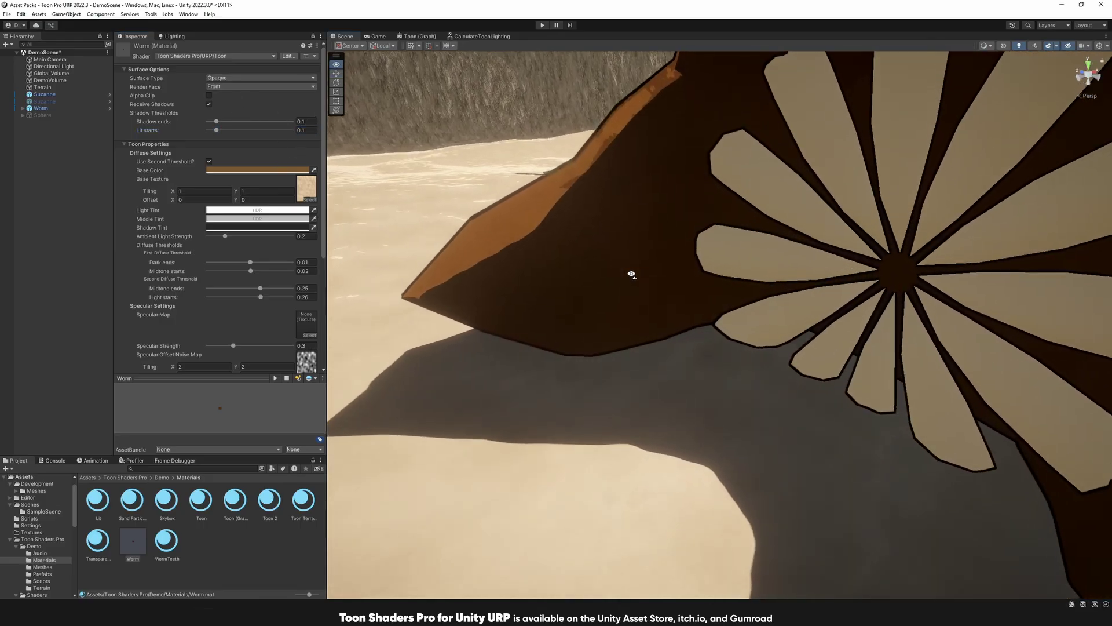
left_click_drag(633, 273, 672, 272, "alt")
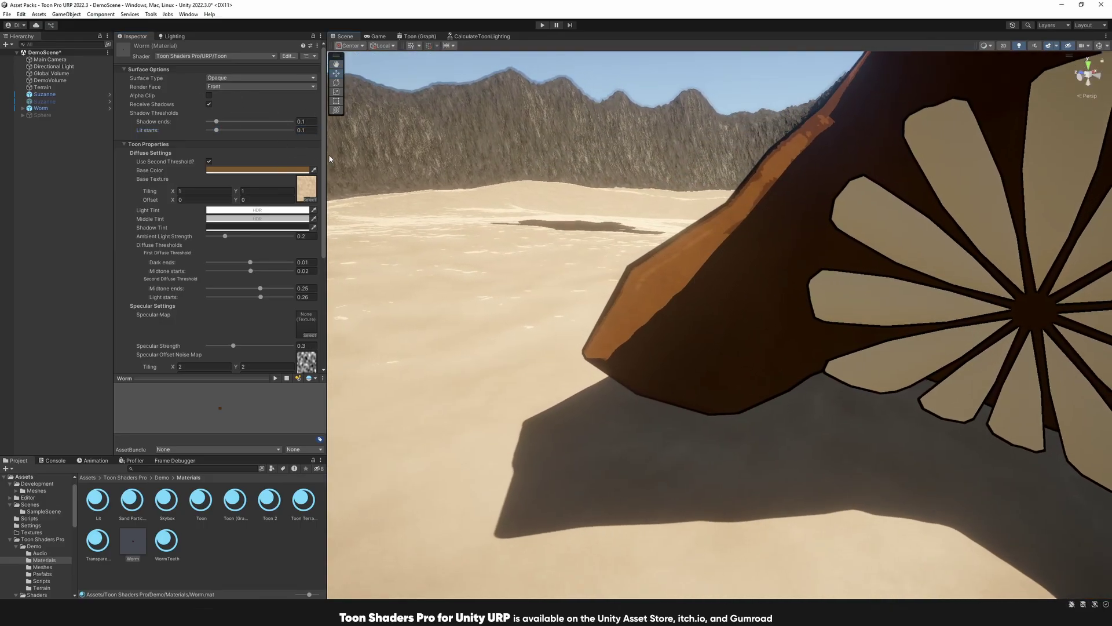
left_click_drag(217, 130, 229, 130)
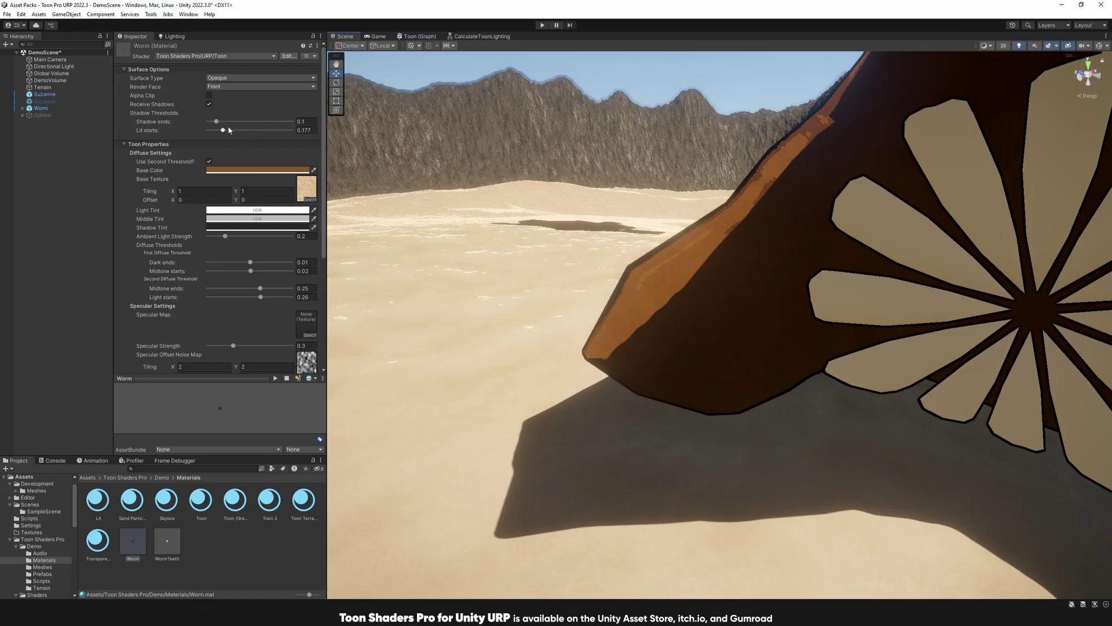
Step: Change the Worm material's Shadow Tint to bright red
scroll(682, 285, "down", 8)
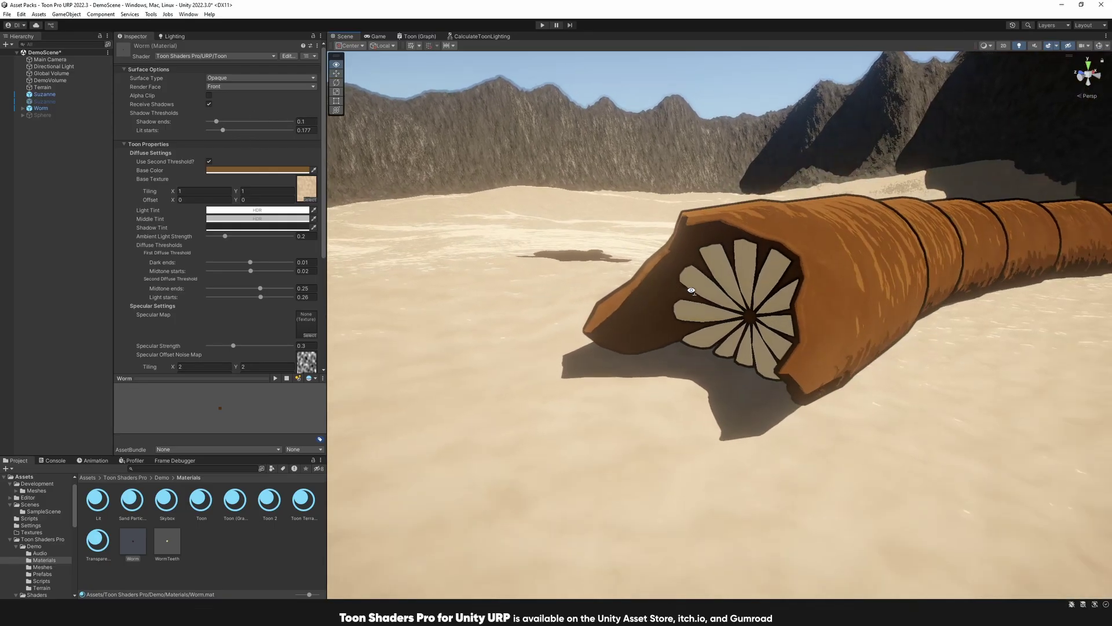
left_click_drag(691, 290, 651, 293, "alt")
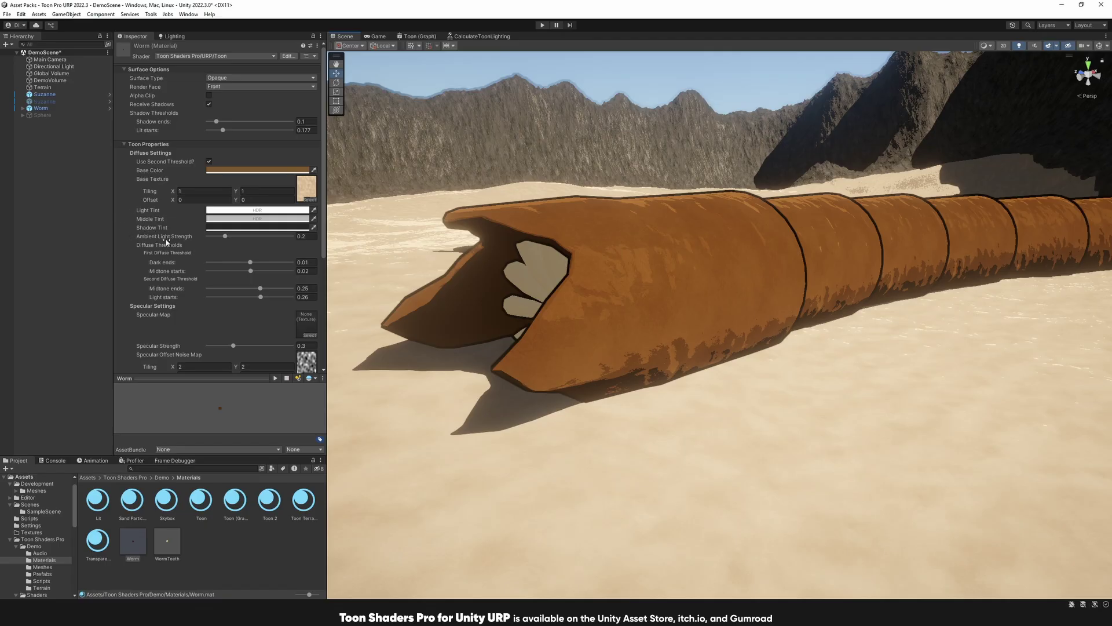
left_click(210, 229)
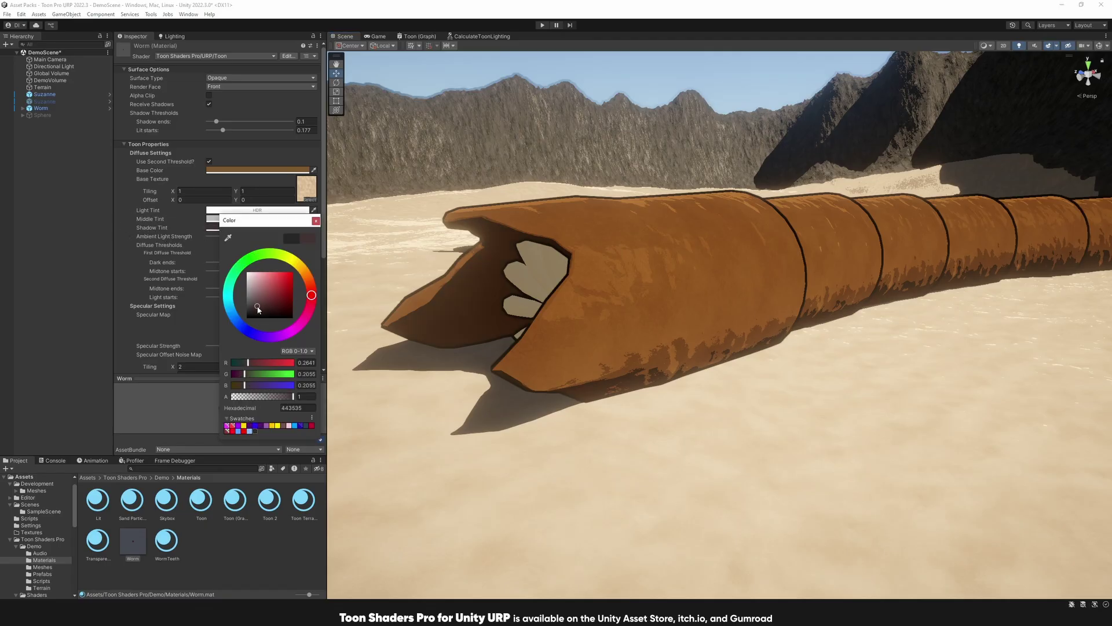
mouse_move(267, 309)
left_mouse_down()
mouse_move(215, 348)
mouse_move(293, 271)
left_mouse_up()
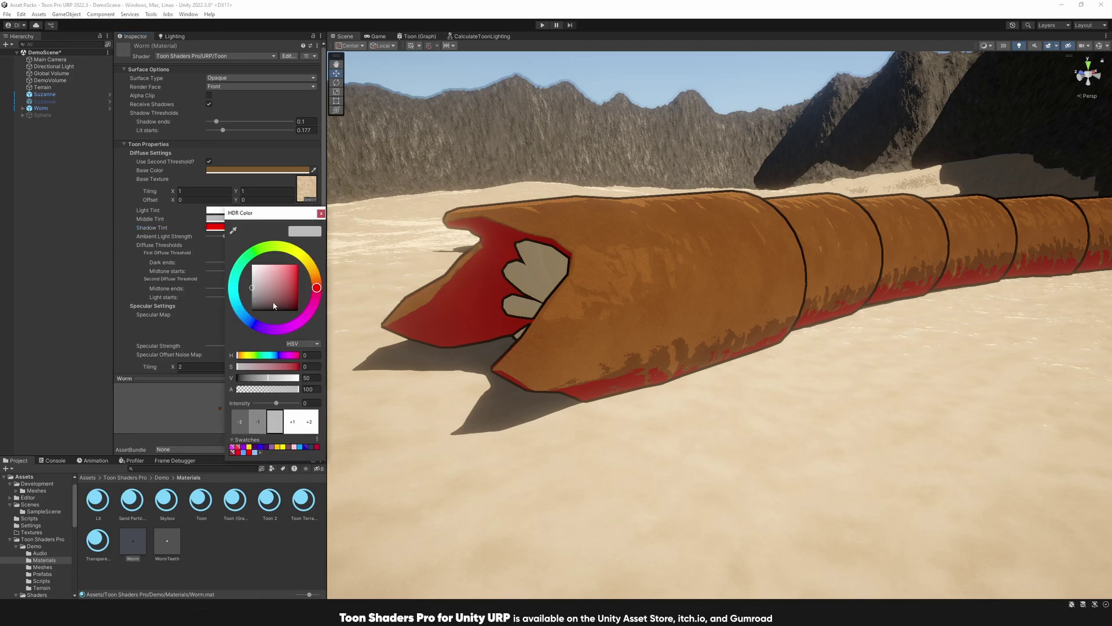
Step: Change the Worm material's Middle Tint to bright blue, and undo both tint changes
left_click(249, 320)
left_click_drag(279, 290, 348, 235)
left_click(321, 214)
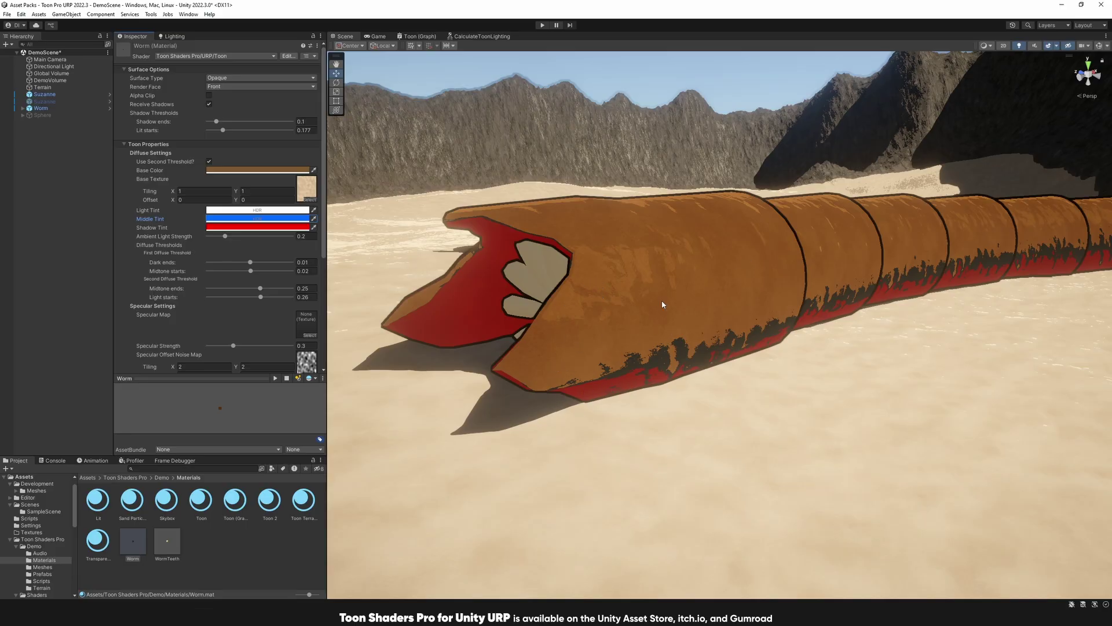
key("ctrl+z")
key("ctrl+z")
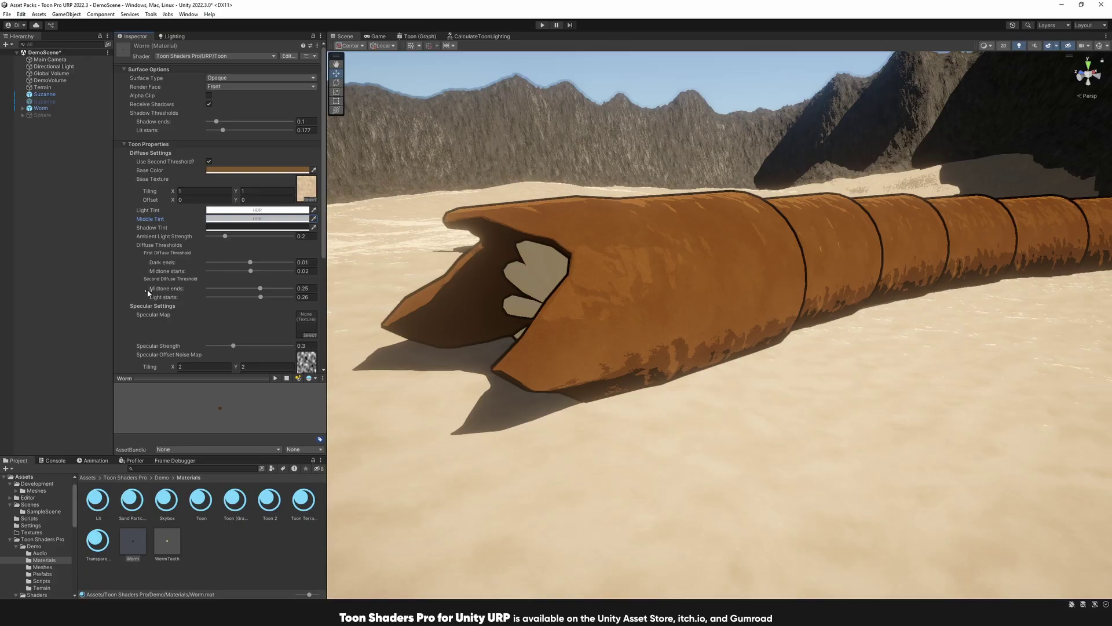
Step: Set the Worm material's diffuse thresholds to Light starts 0.7, Midtone ends 0.65, Midtone starts 0.22 and Dark ends 0.14
scroll(154, 273, "down", 2)
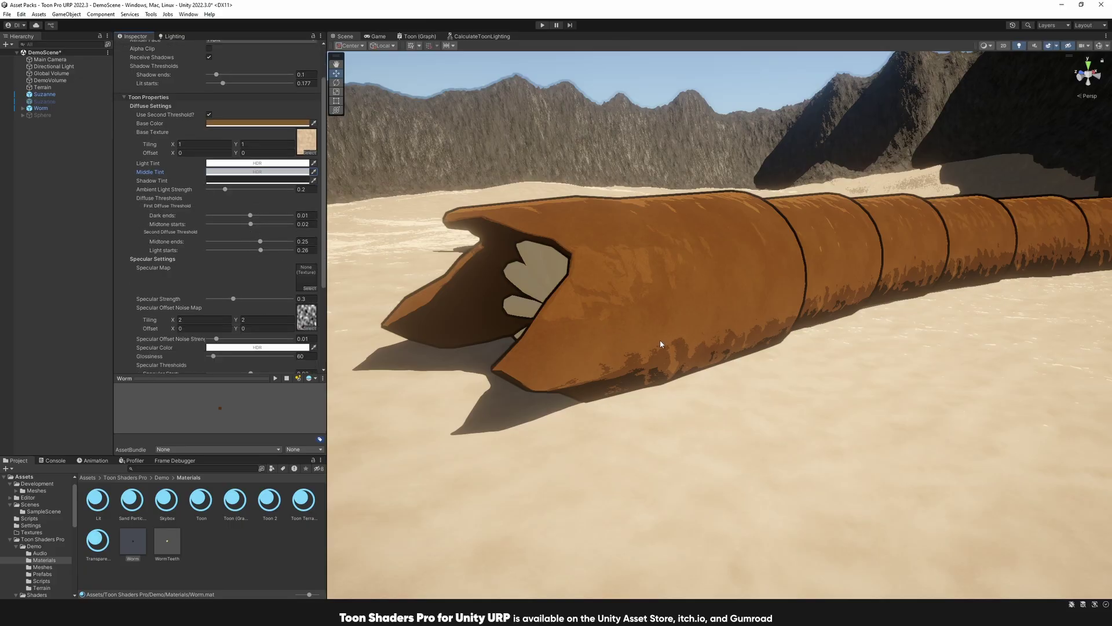
left_click_drag(260, 250, 274, 251)
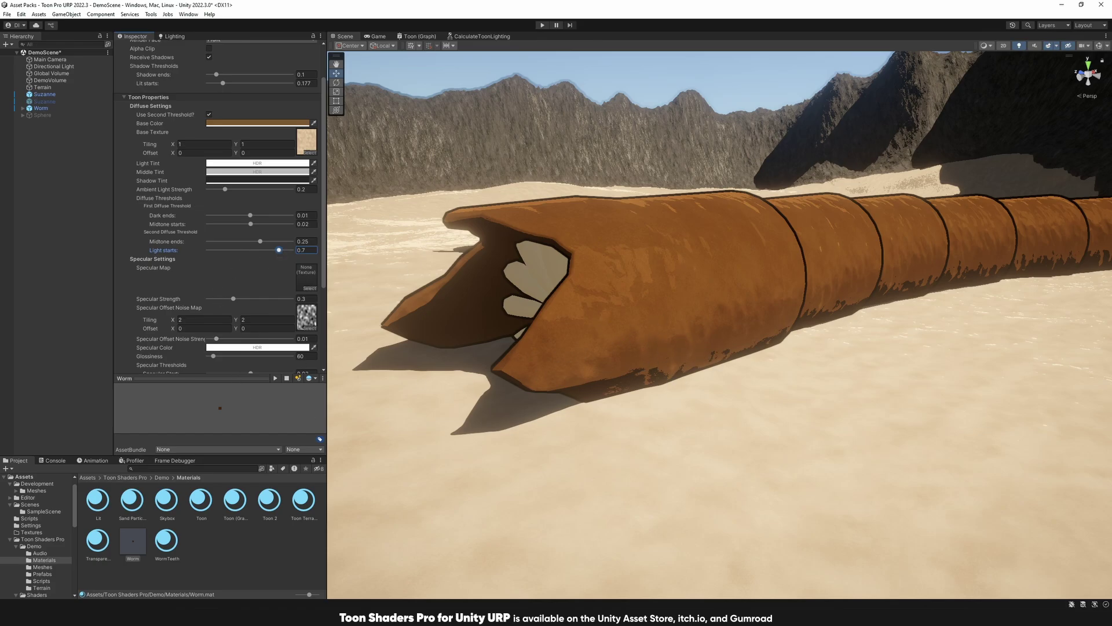
left_click_drag(260, 241, 279, 244)
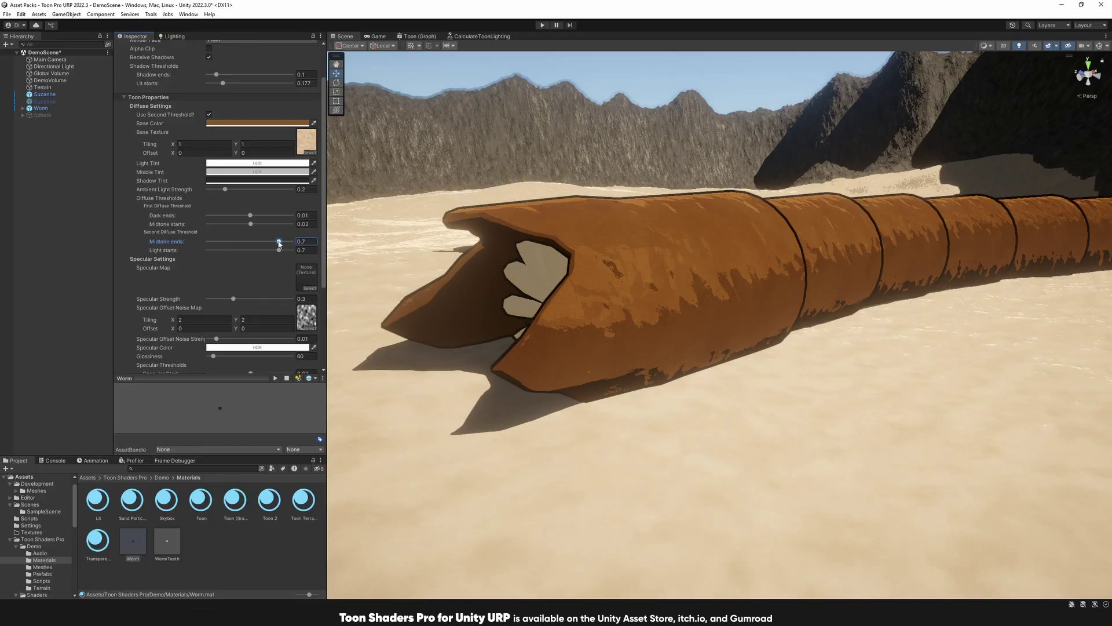
left_click_drag(278, 244, 277, 244)
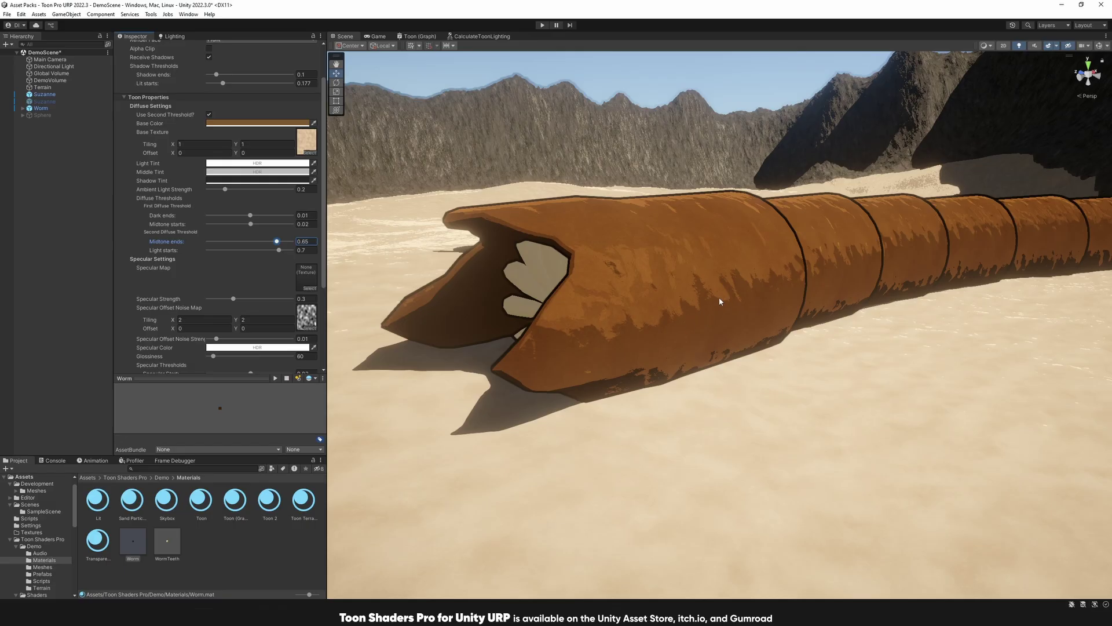
left_click_drag(250, 225, 258, 219)
left_click(250, 215)
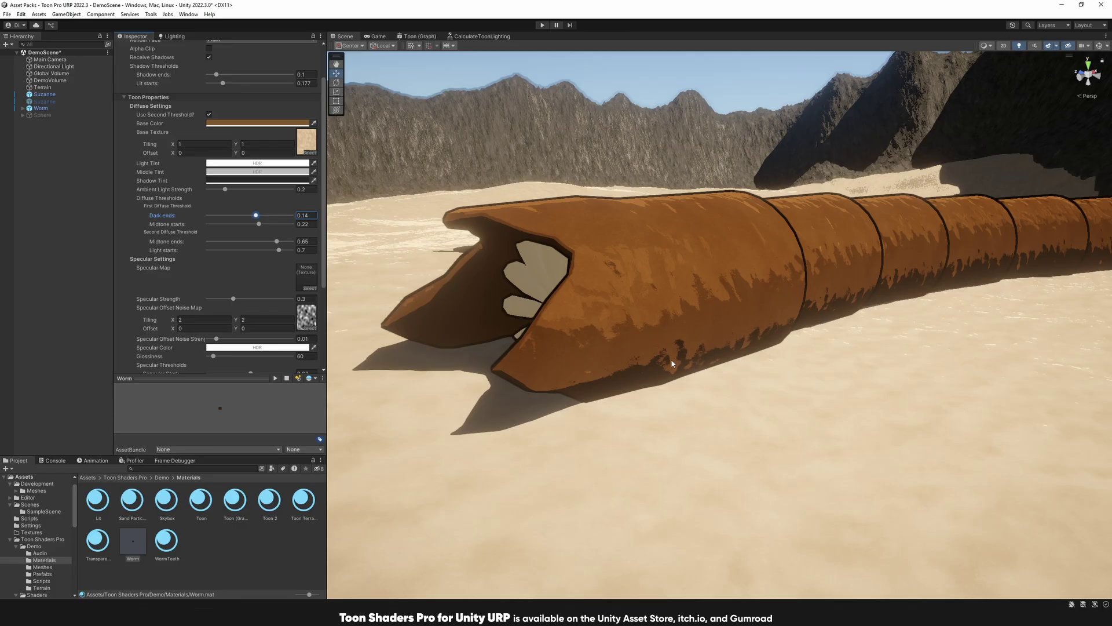
Step: Raise the Worm material's Specular Strength to 1 and its Specular Full threshold to 0.43
scroll(151, 272, "down", 3)
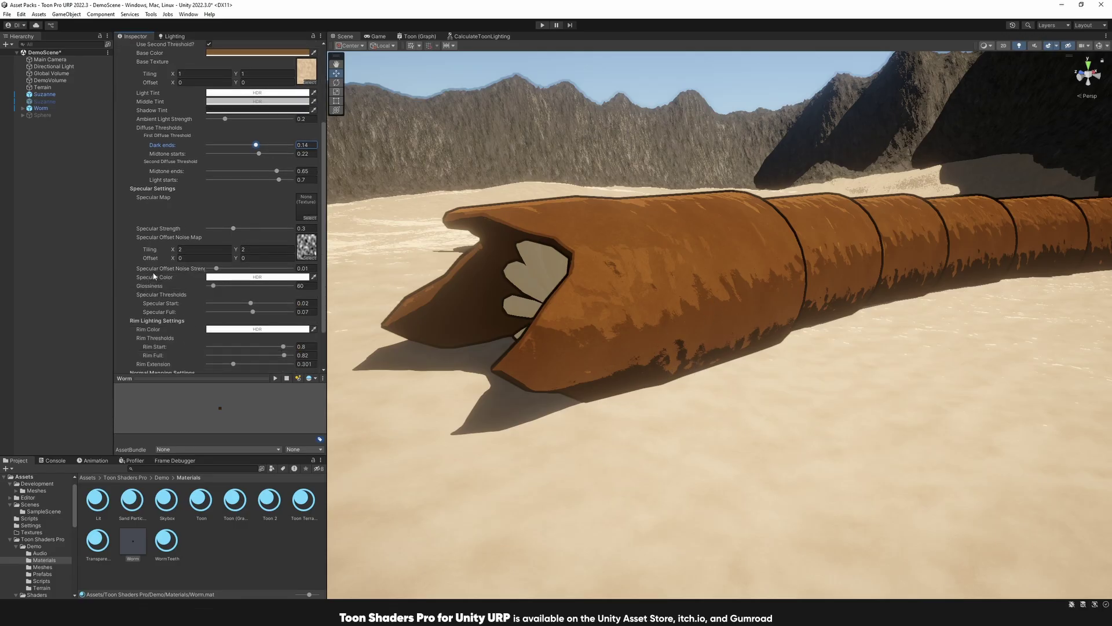
right_click_drag(767, 291, 690, 265)
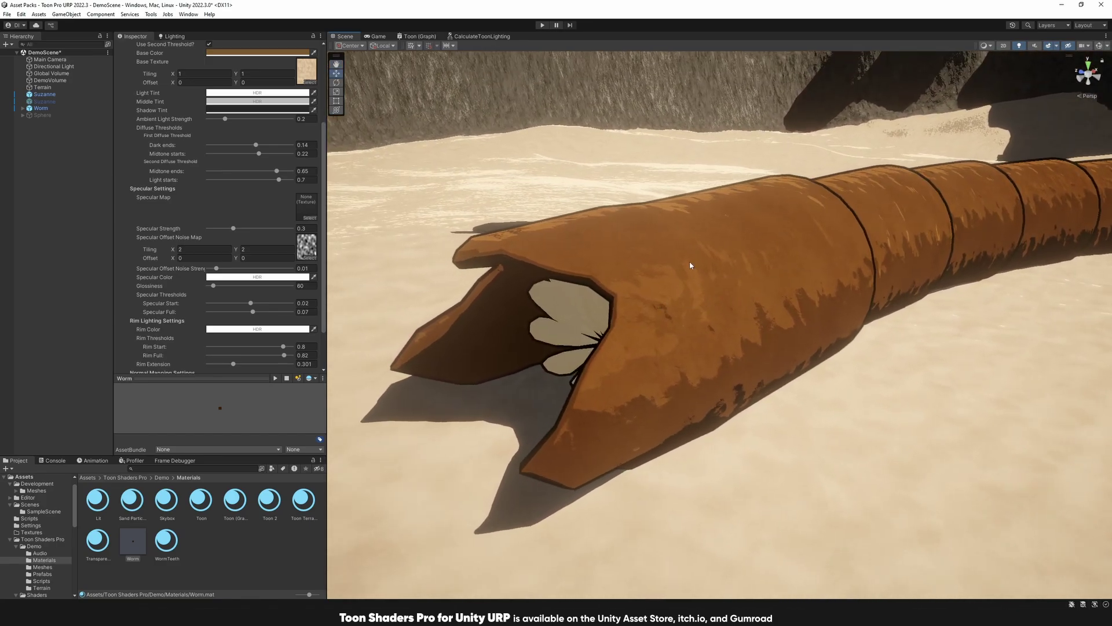
right_click_drag(759, 224, 725, 251)
scroll(162, 250, "down", 2)
left_click_drag(233, 205, 293, 205)
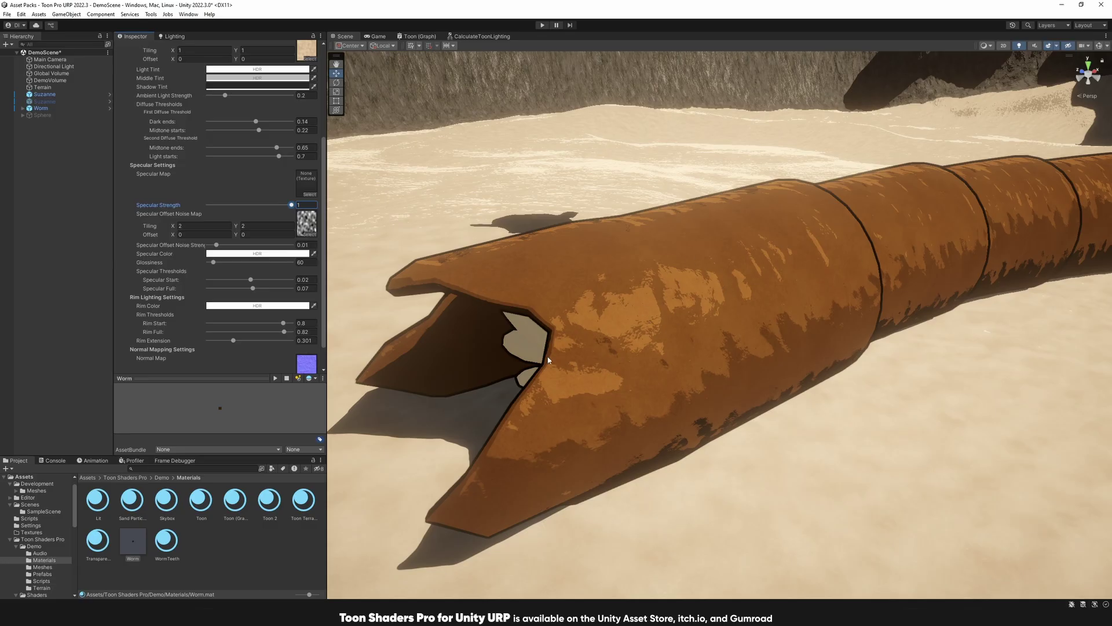
scroll(172, 222, "down", 2)
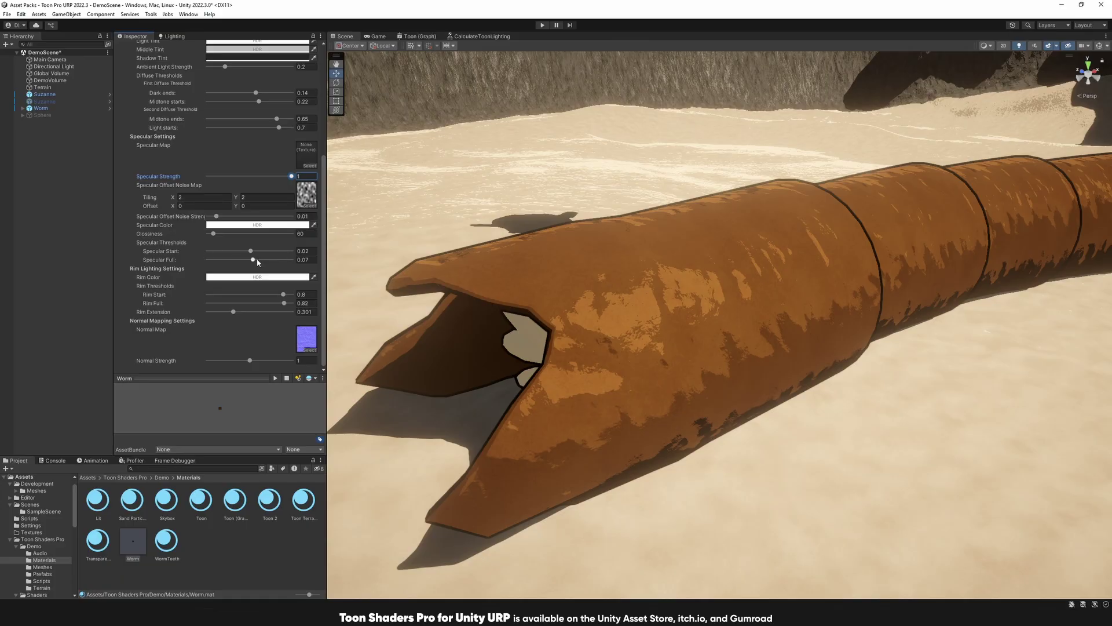
left_click_drag(255, 263, 267, 252)
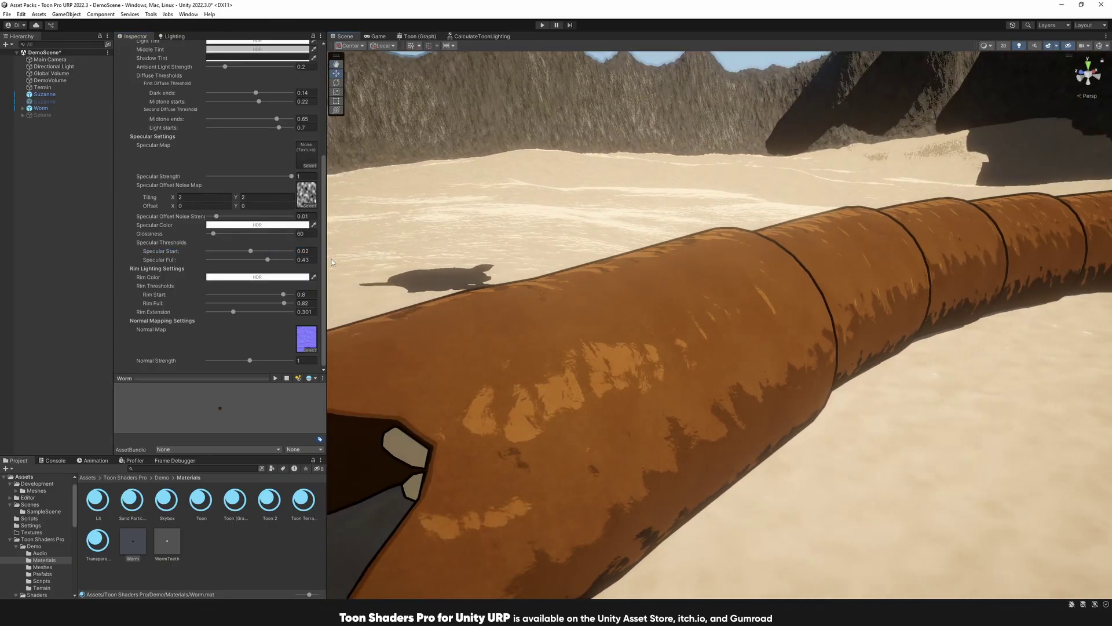
Step: Try a higher Specular Full threshold and a Glossiness of 357 on the Worm material, and undo the Glossiness change
left_click_drag(267, 260, 293, 260)
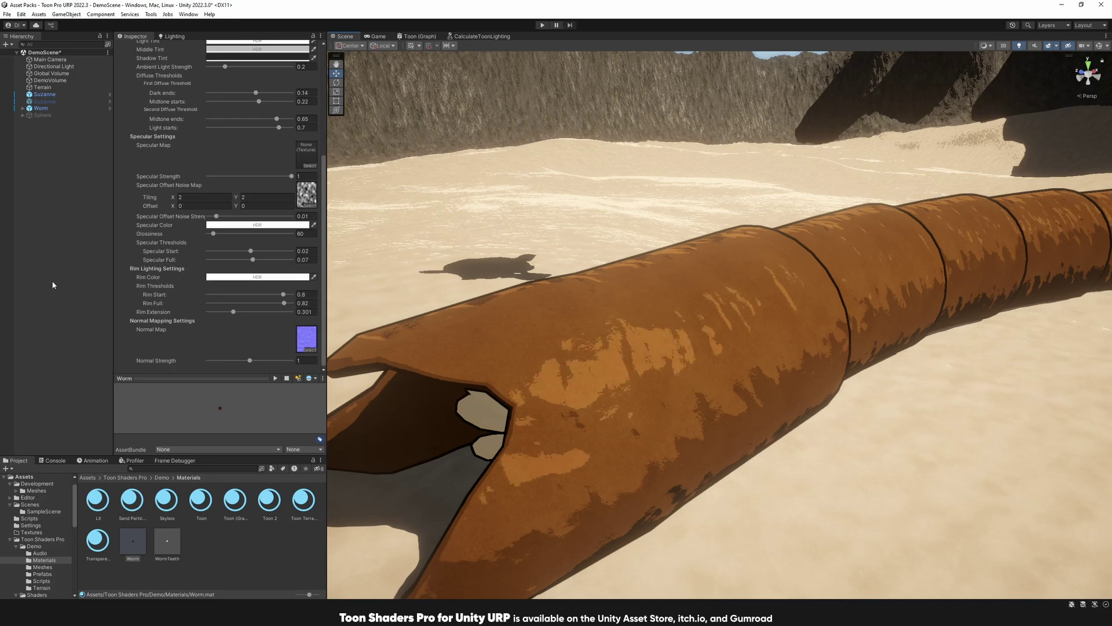
left_click_drag(214, 234, 238, 234)
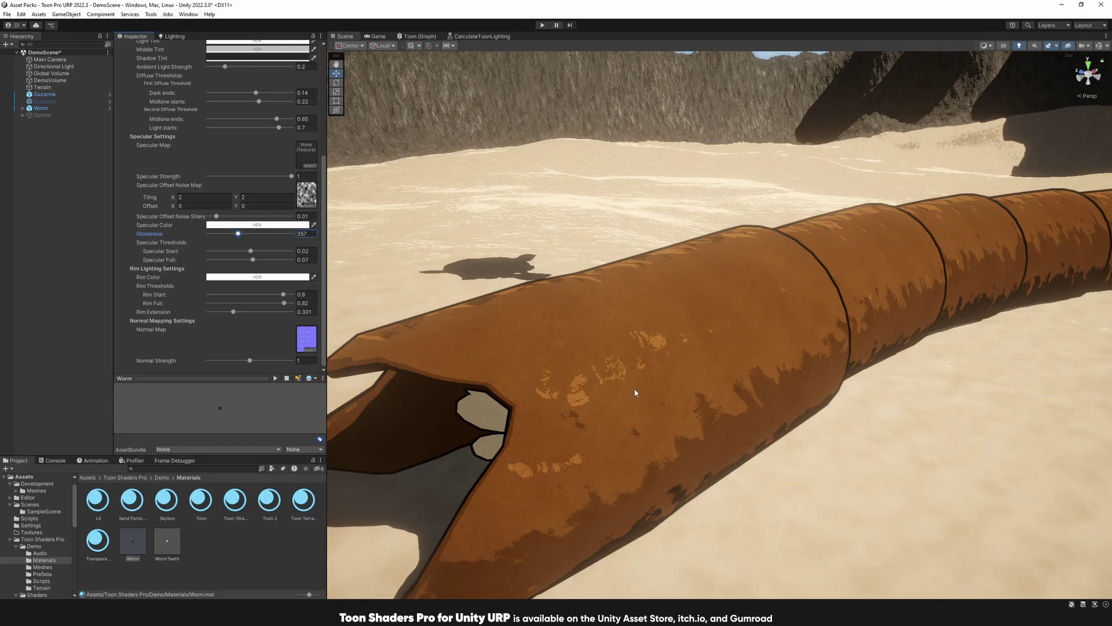
key("ctrl+z")
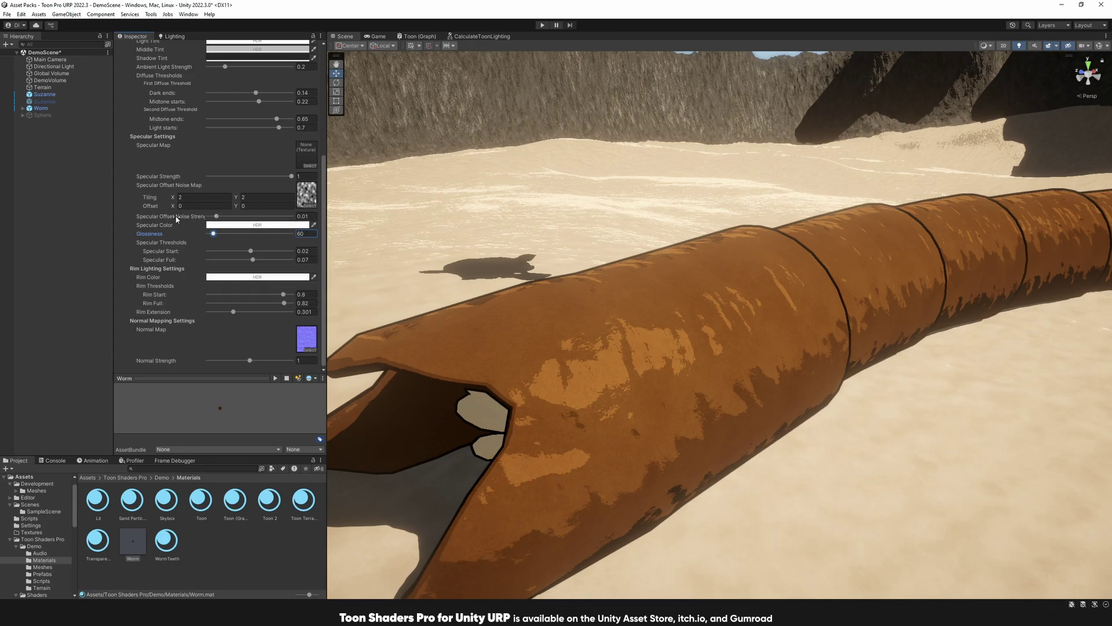
Step: Select the orange Suzanne model in the scene and open the Toon material assigned to its mesh renderer
right_click(728, 375)
key("e")
right_click_drag(727, 376, 608, 454)
key("d")
key("w")
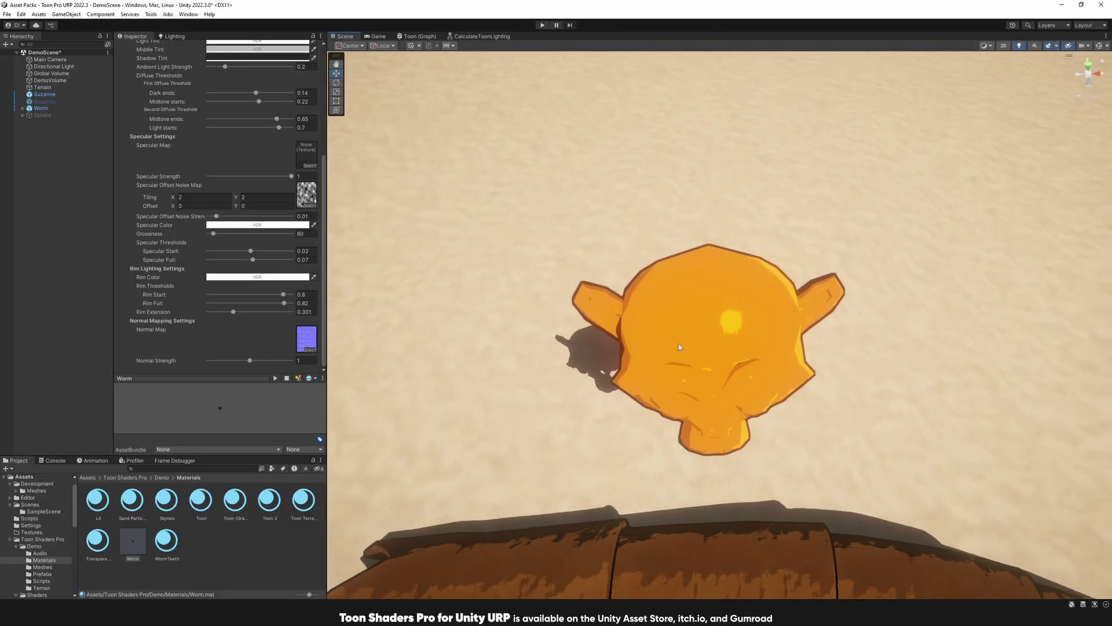
left_click(204, 498)
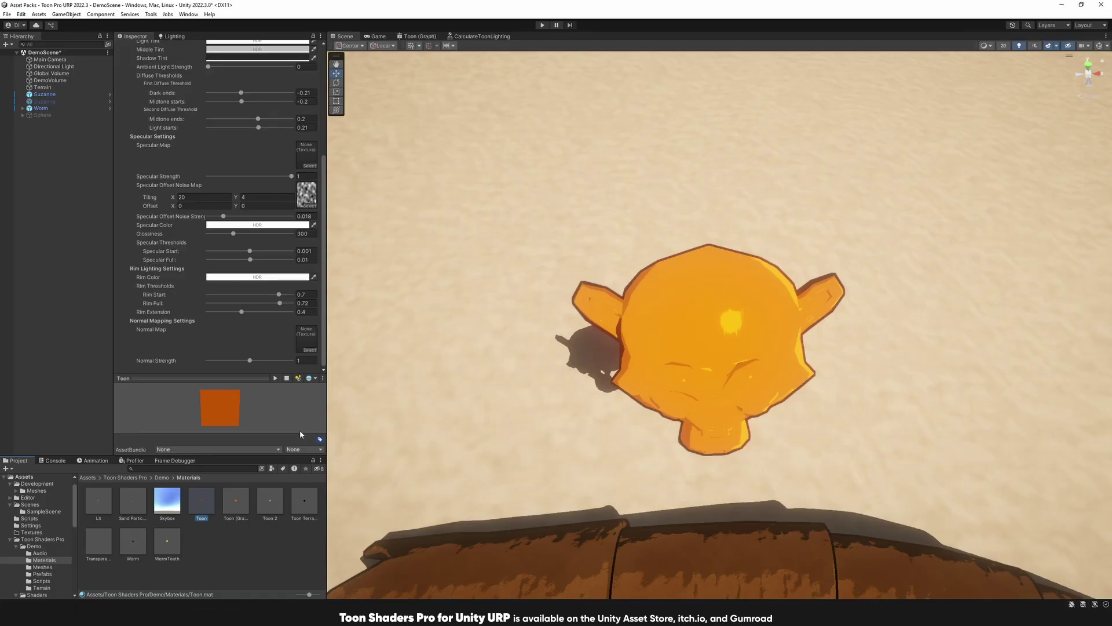
left_click(651, 297)
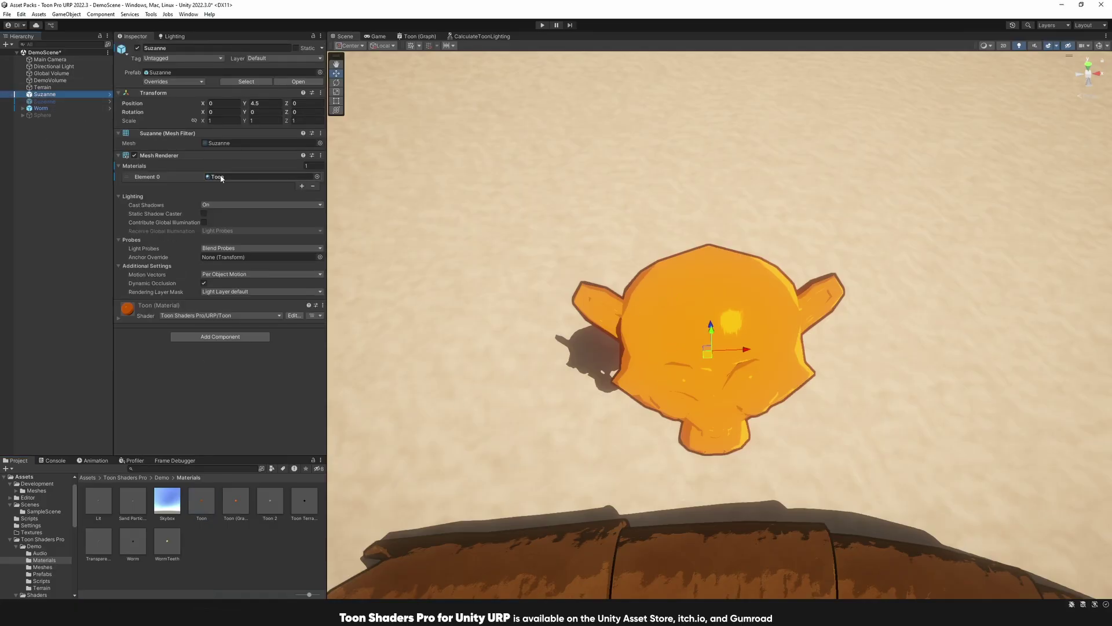
double_click(218, 176)
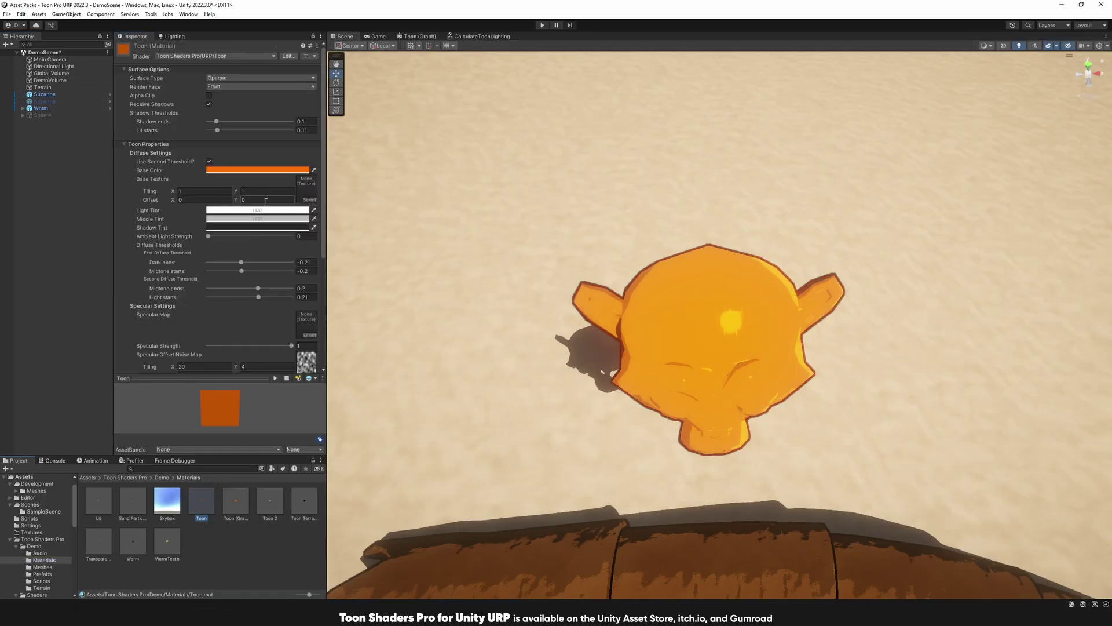
Step: Try Specular Offset Noise Strength values of 0.0722 and 0.0258 on the Toon material, and finish at the minimum
scroll(149, 313, "down", 2)
scroll(148, 310, "down", 5)
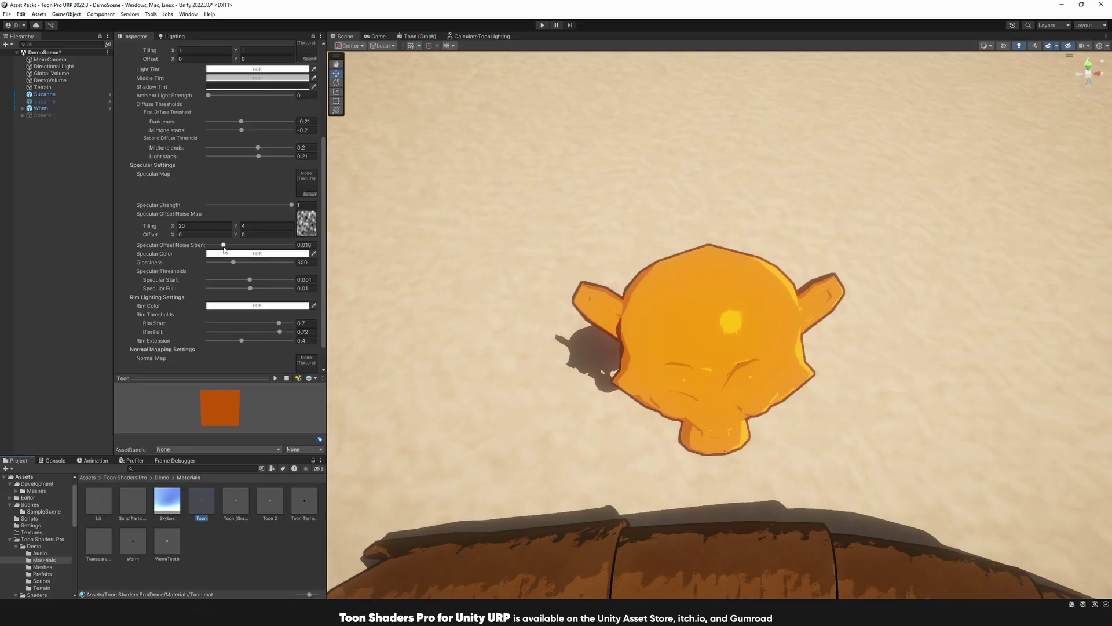
left_click_drag(223, 246, 265, 248)
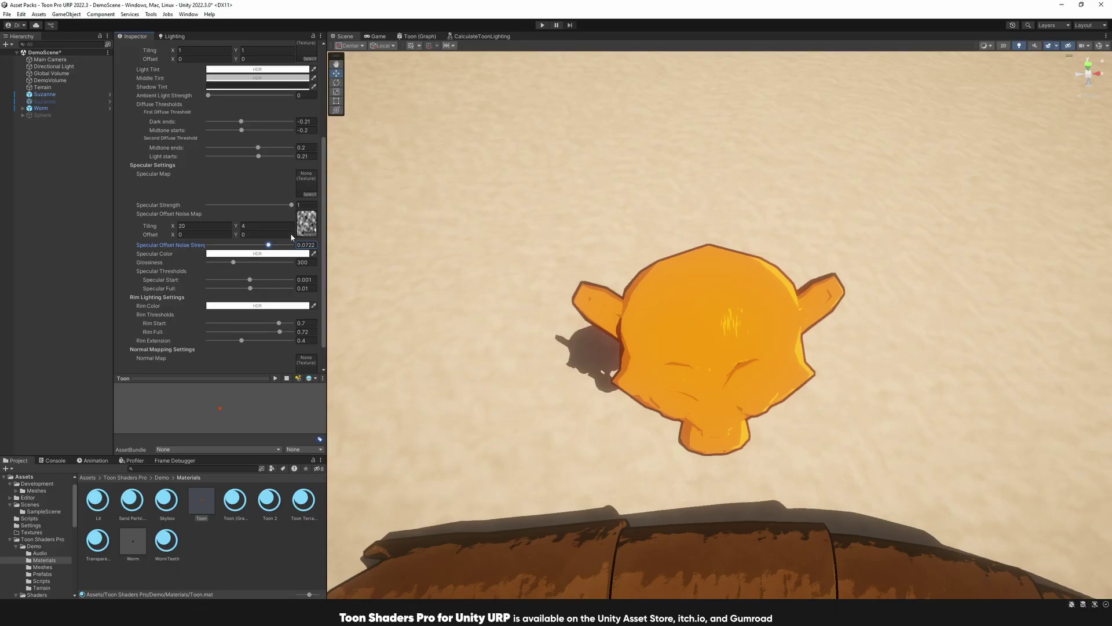
left_click_drag(267, 245, 230, 246)
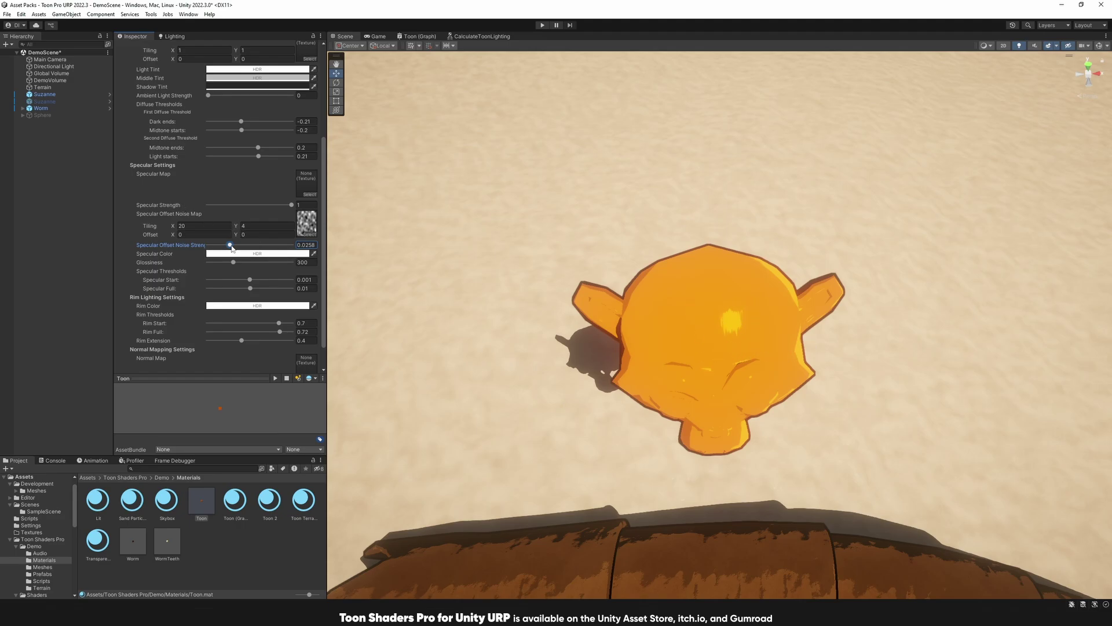
left_click_drag(230, 245, 245, 250)
left_click_drag(244, 249, 204, 247)
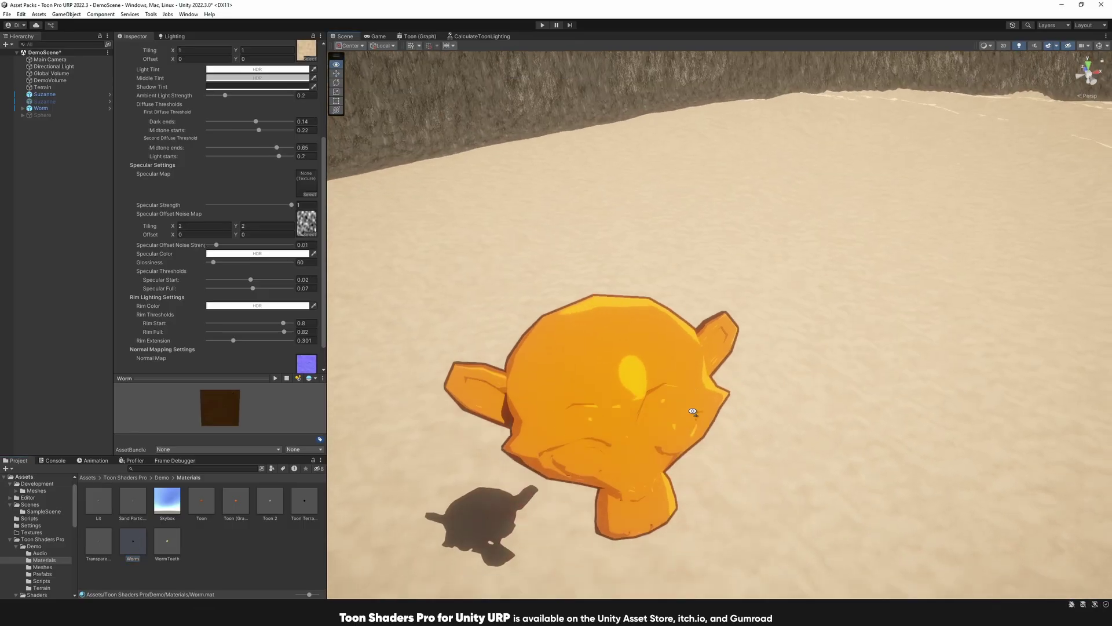
Step: Try a Rim Start of 0.38 and a lower Rim Full threshold on the Worm material
right_click_drag(693, 411, 747, 399)
scroll(161, 300, "down", 2)
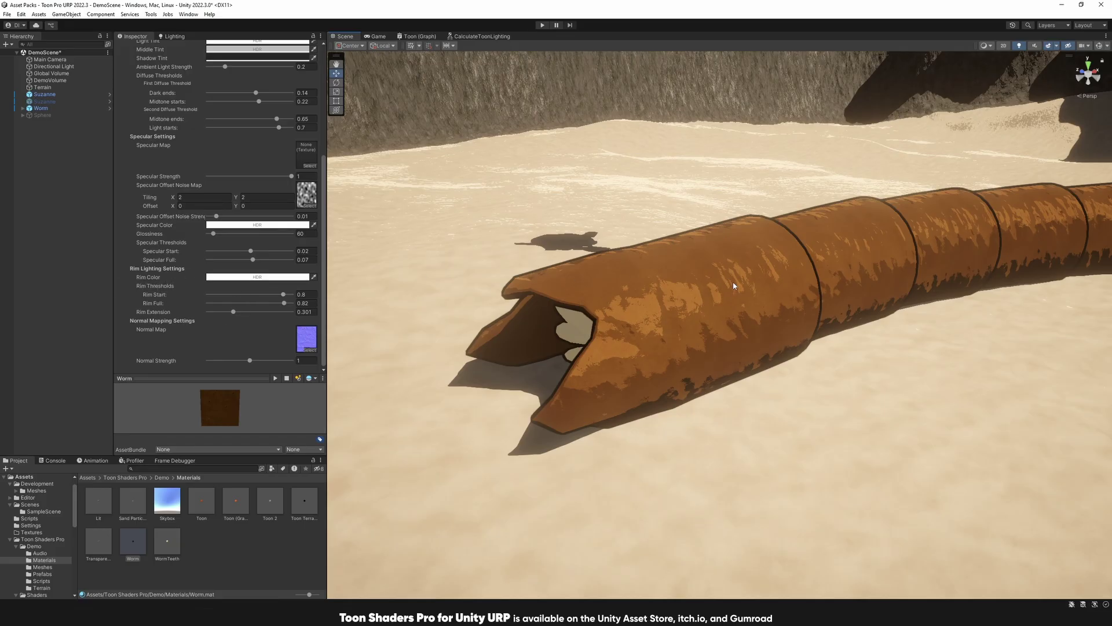
right_click_drag(732, 282, 642, 309)
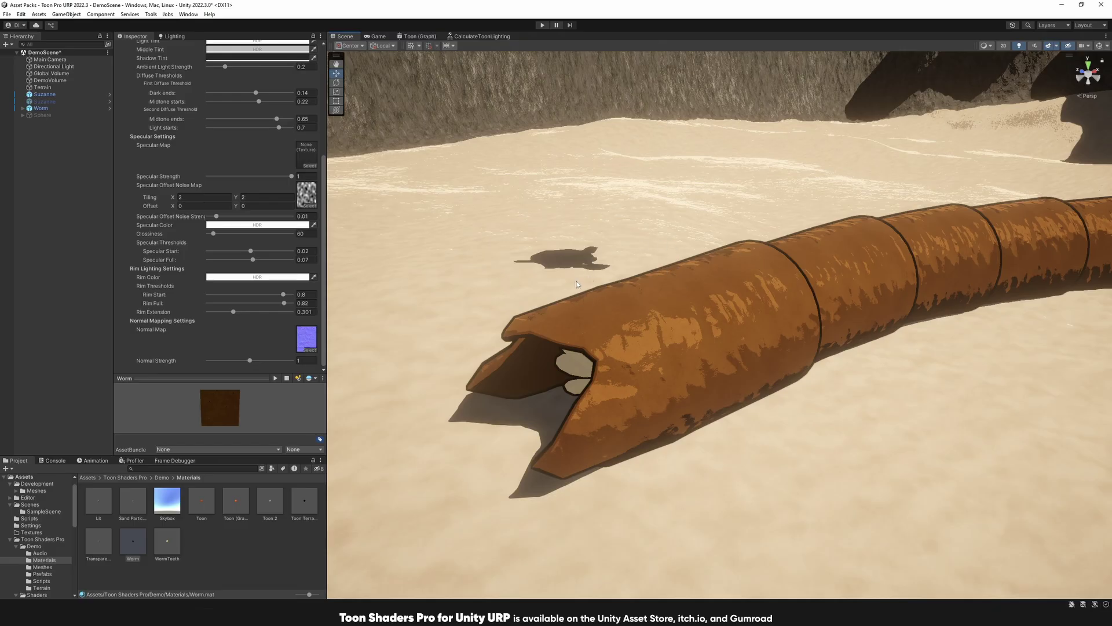
left_click(304, 294)
type("0.46")
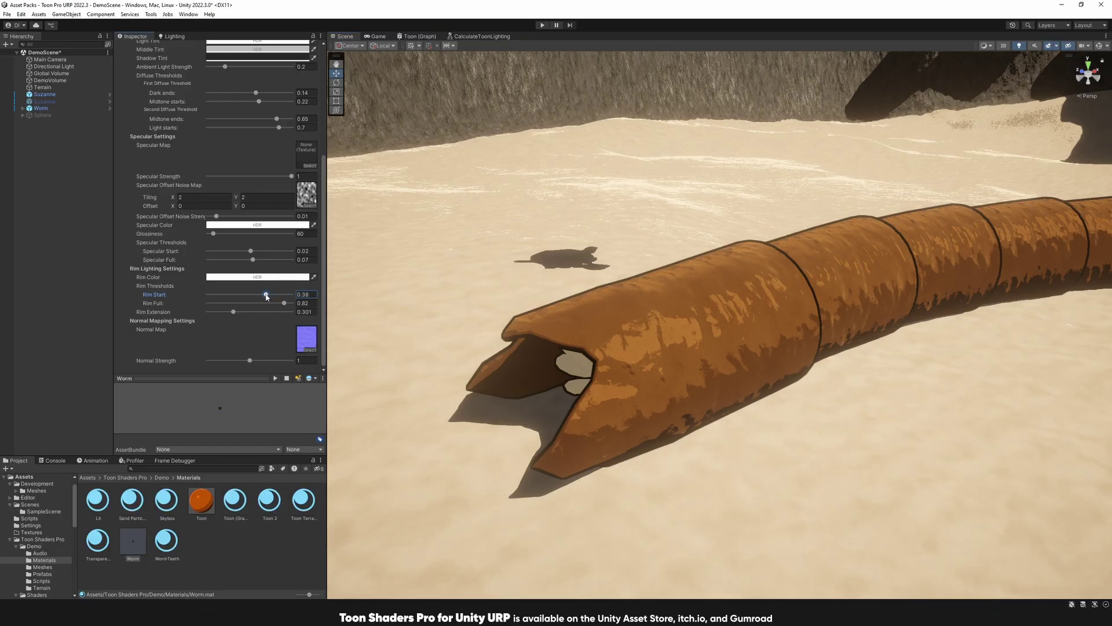
left_click_drag(284, 305, 272, 304)
right_click_drag(626, 310, 950, 275)
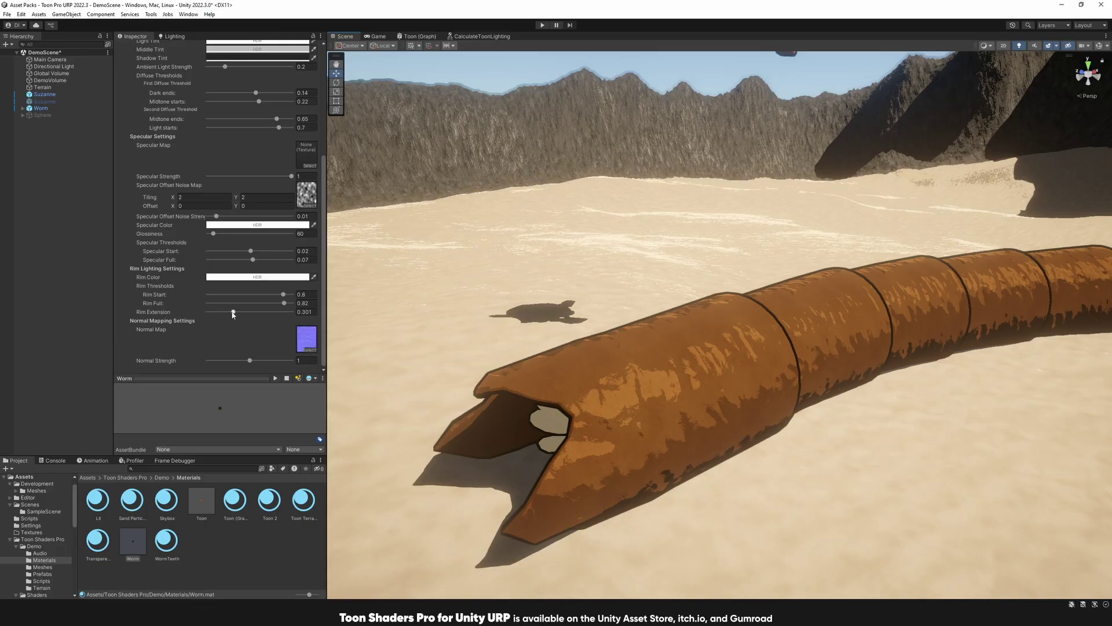
Step: Test the Worm material's Rim Extension at 1 and settle on 0.473
left_click_drag(233, 314, 256, 318)
left_click_drag(257, 313, 840, 386)
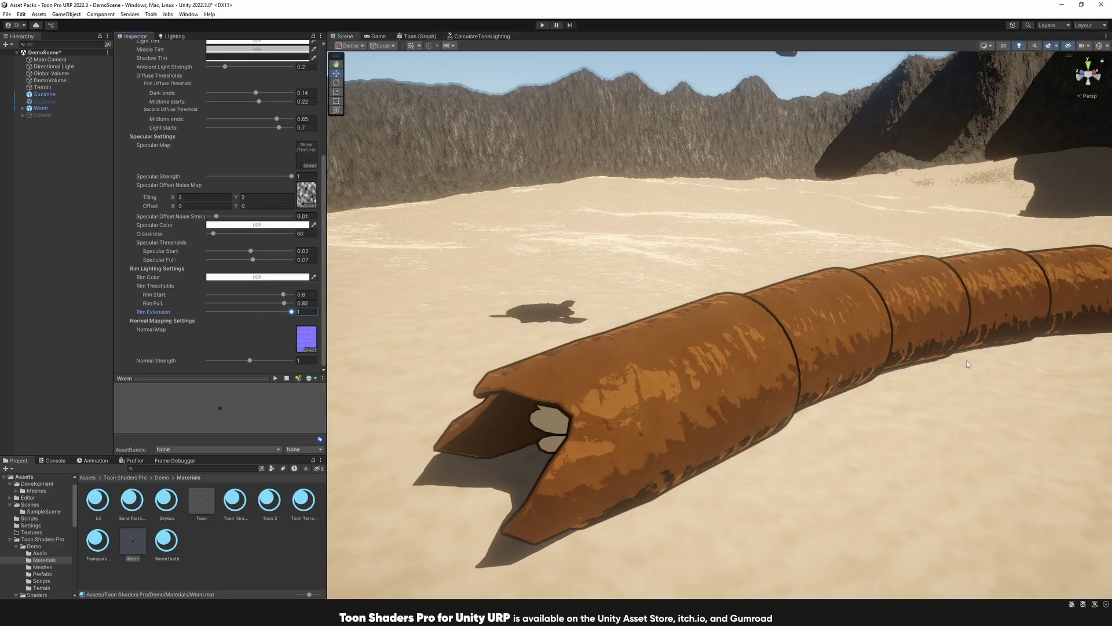
left_click_drag(292, 314, 248, 315)
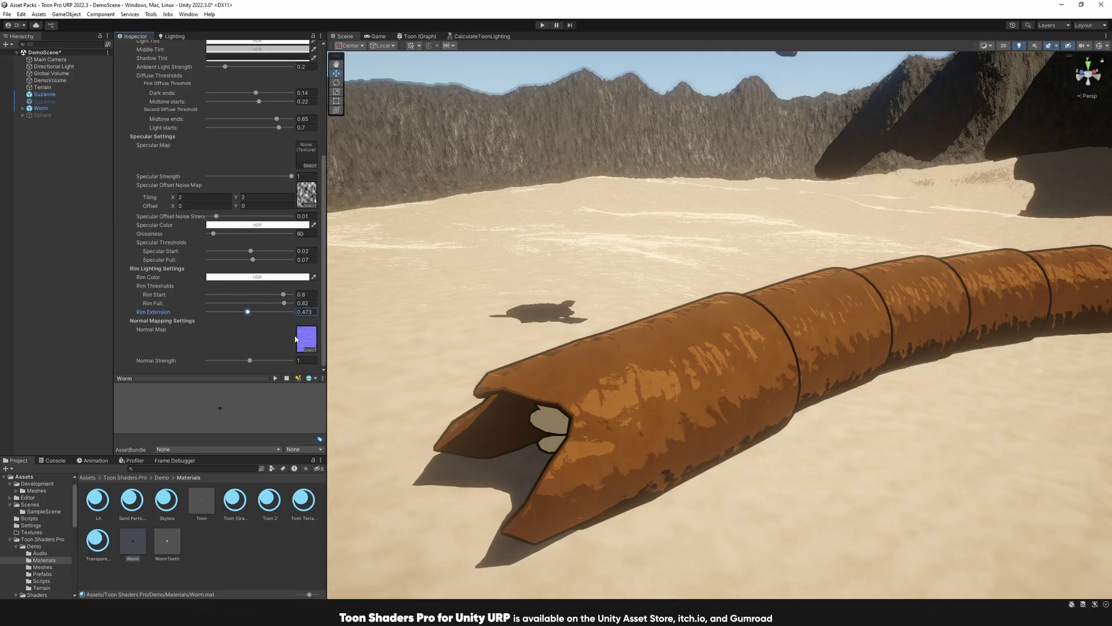
Step: Clear the Worm material's Normal Map to None to compare the surface, and undo the removal
left_click(309, 349)
double_click(330, 279)
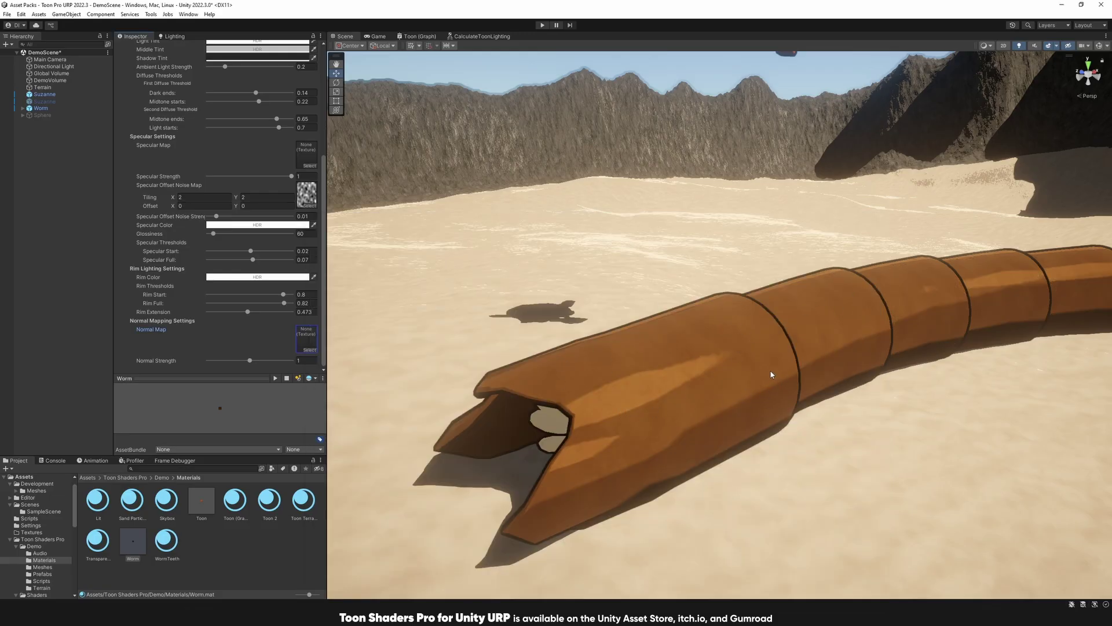
right_click_drag(770, 370, 670, 372)
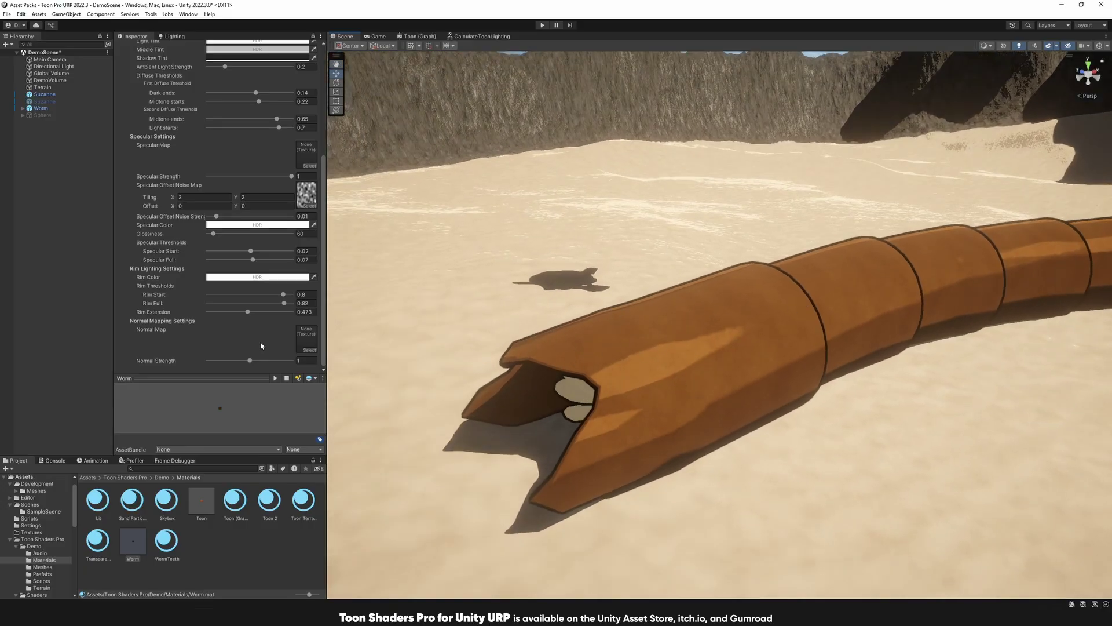
key("ctrl+z")
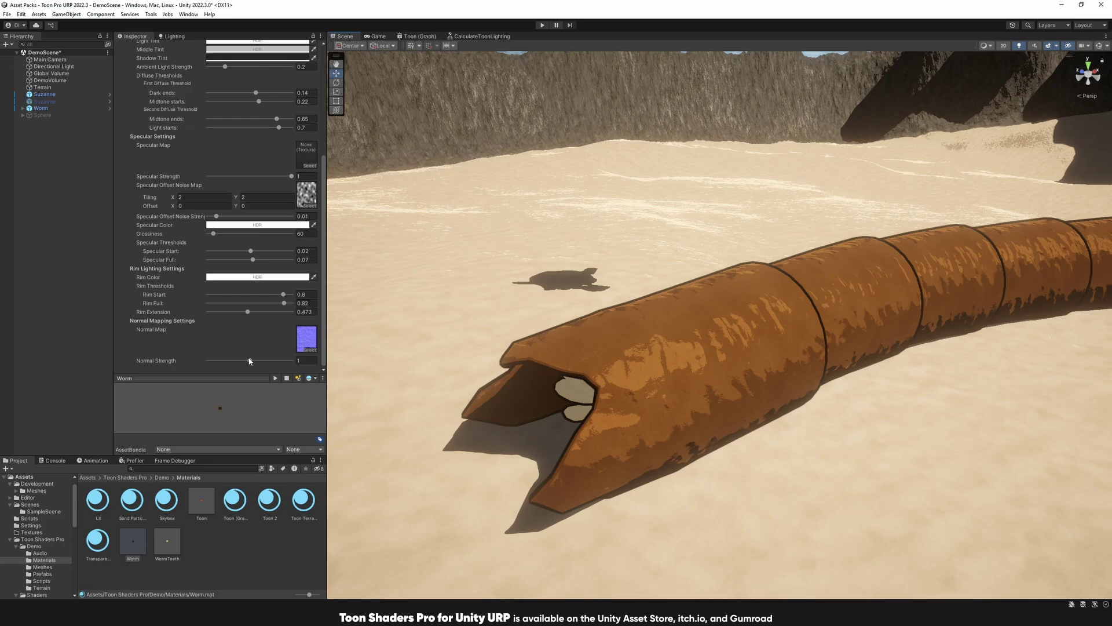
Step: Open the Toon Terrain material and go to its terrain and surface options
right_click_drag(740, 315, 796, 339)
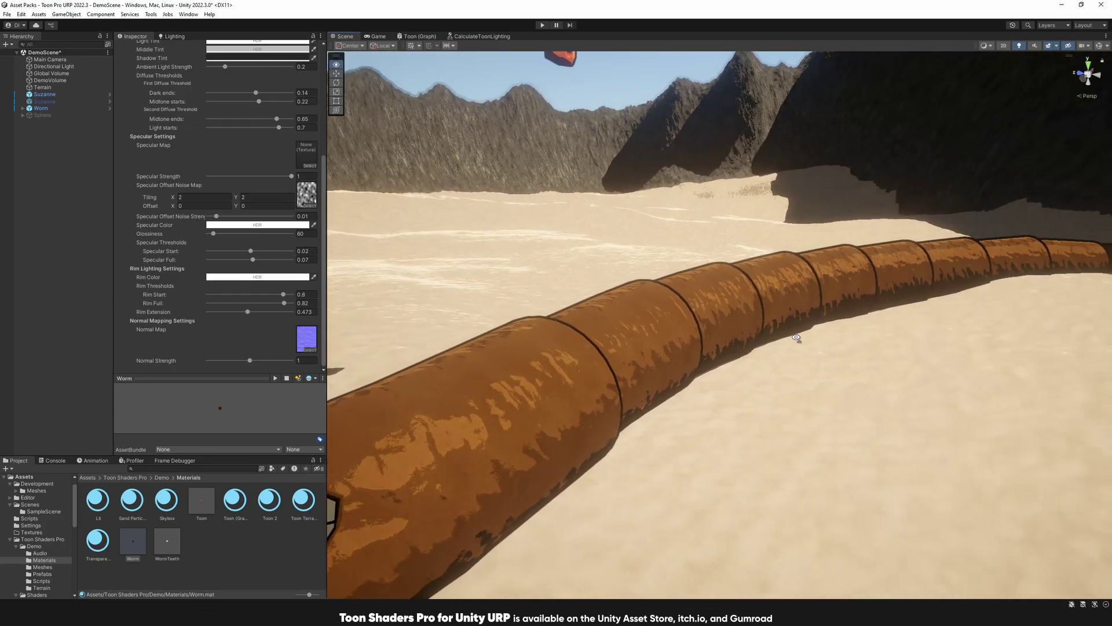
right_click_drag(902, 305, 686, 351)
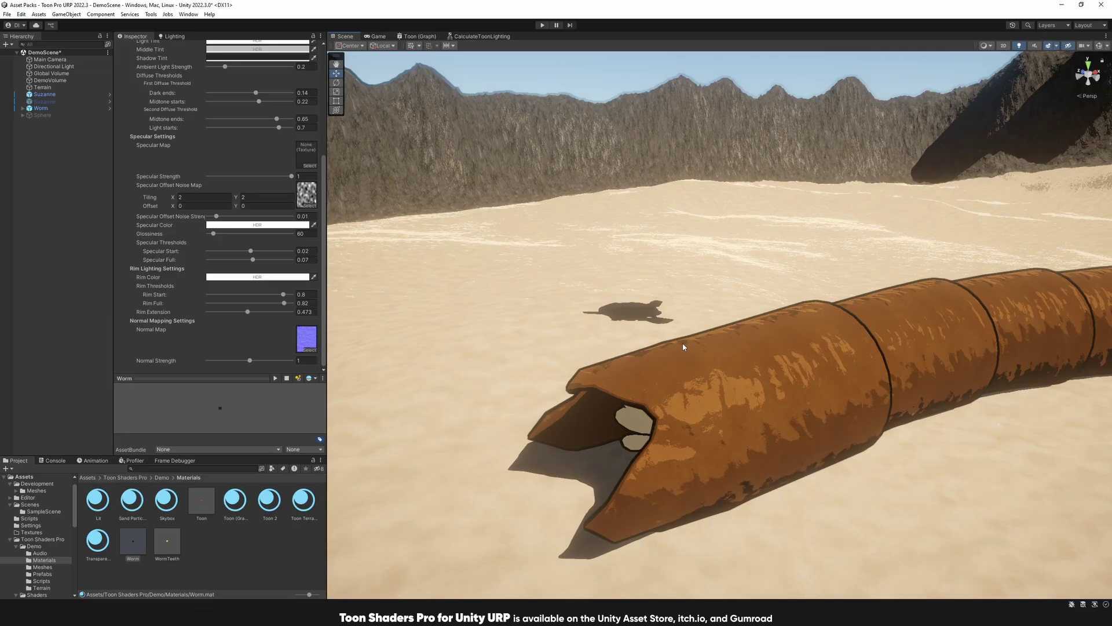
right_click_drag(689, 338, 683, 346)
left_click(308, 501)
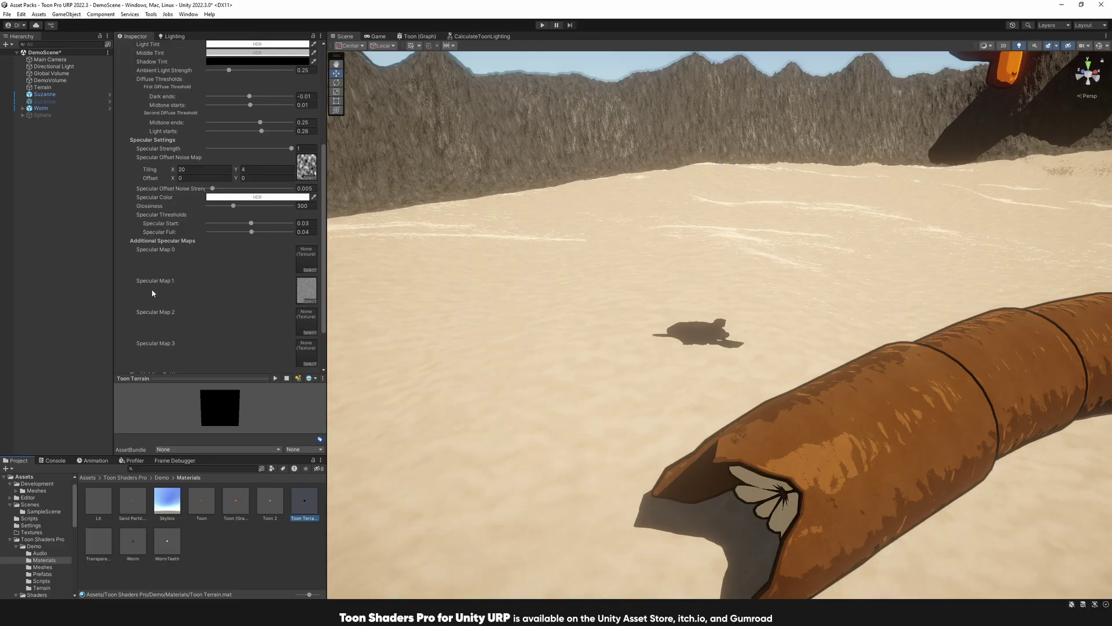
scroll(152, 293, "up", 5)
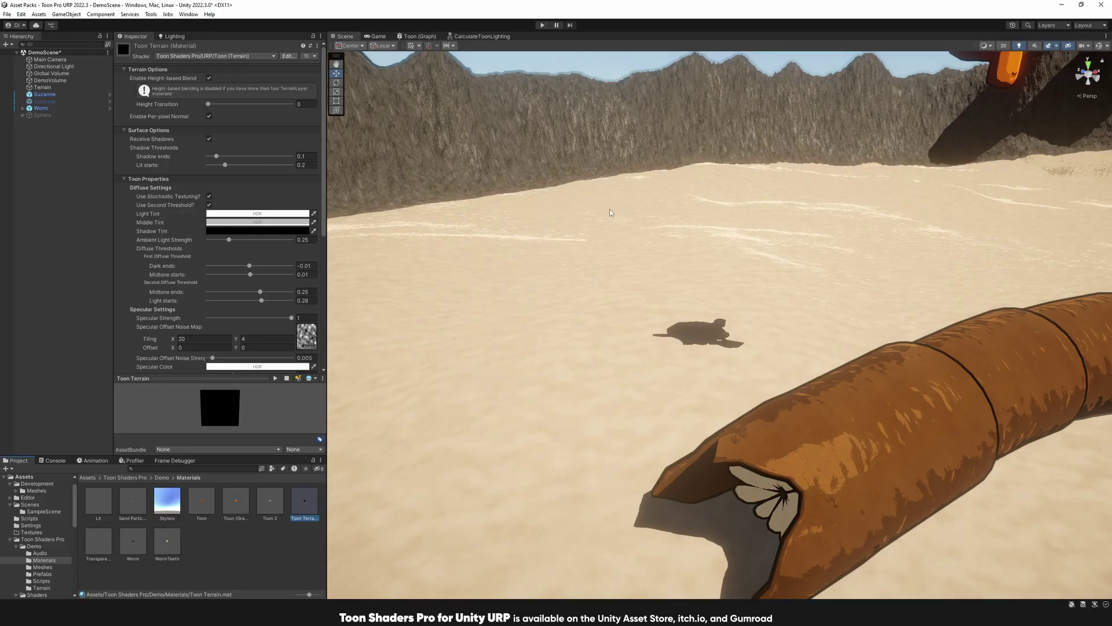
Step: Switch Use Stochastic Texturing off and on again for the Toon Terrain material, and review its specular maps and rim settings
left_click(210, 196)
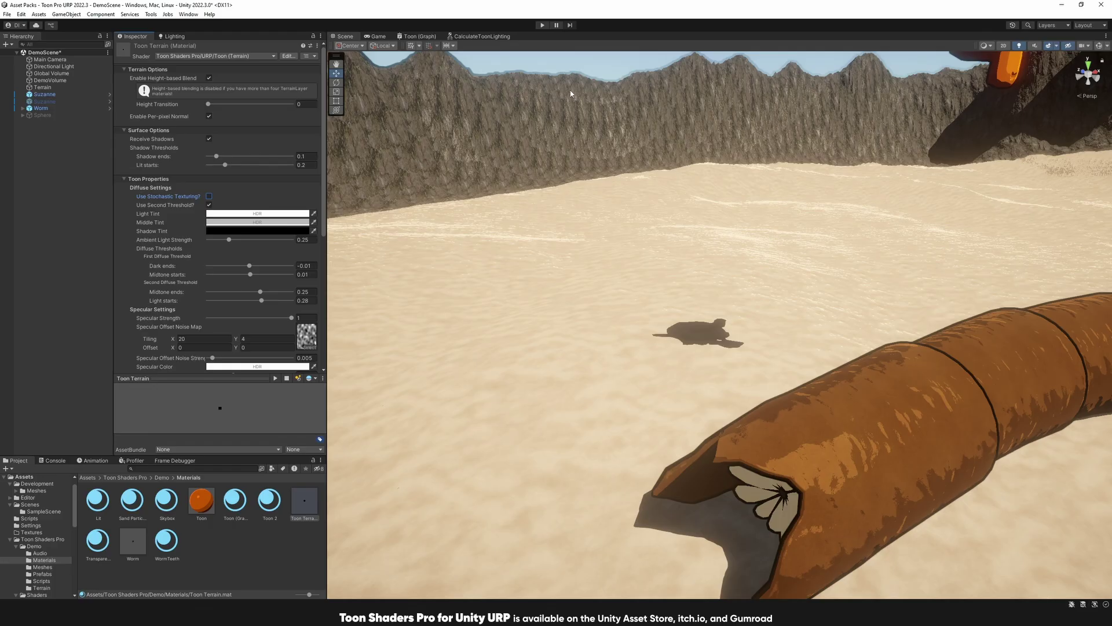
left_click(209, 197)
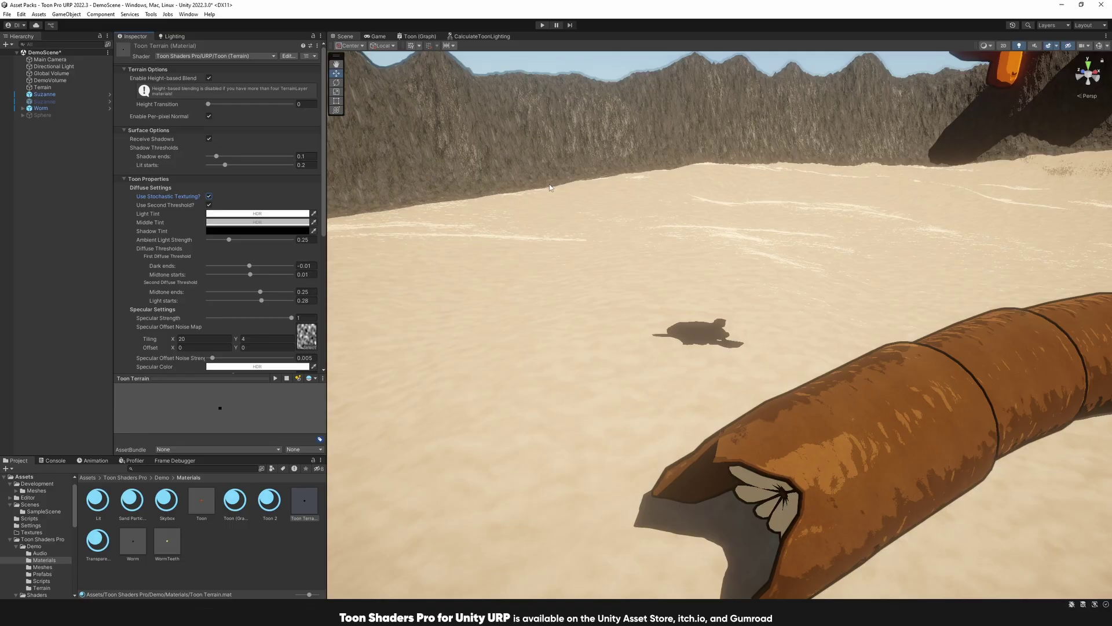
right_click_drag(521, 201, 542, 159)
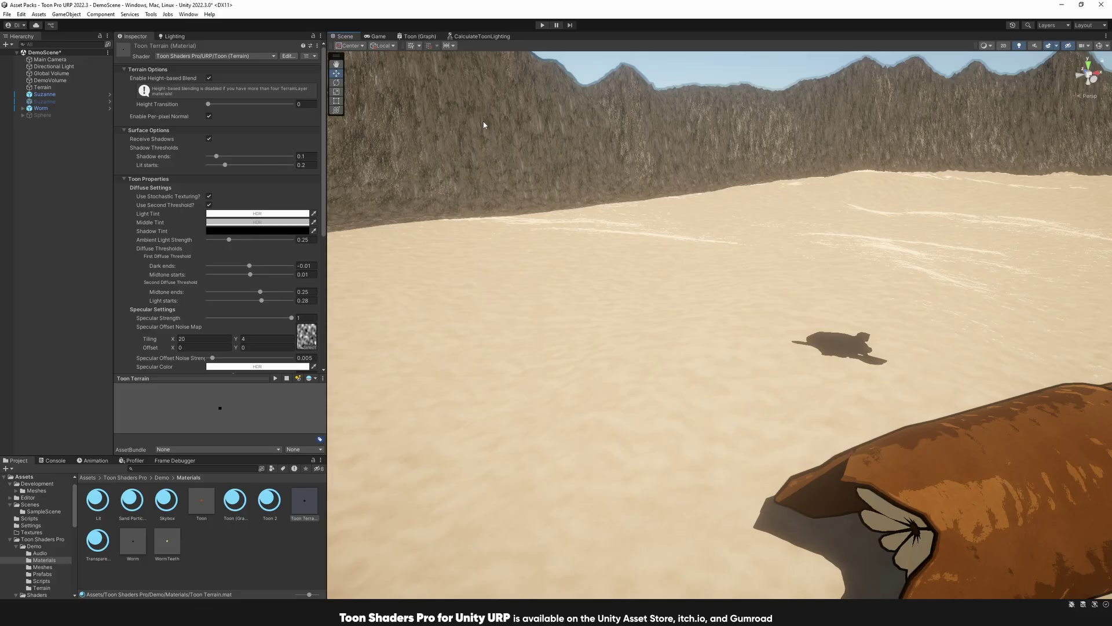
right_click_drag(623, 178, 829, 185)
scroll(185, 269, "down", 3)
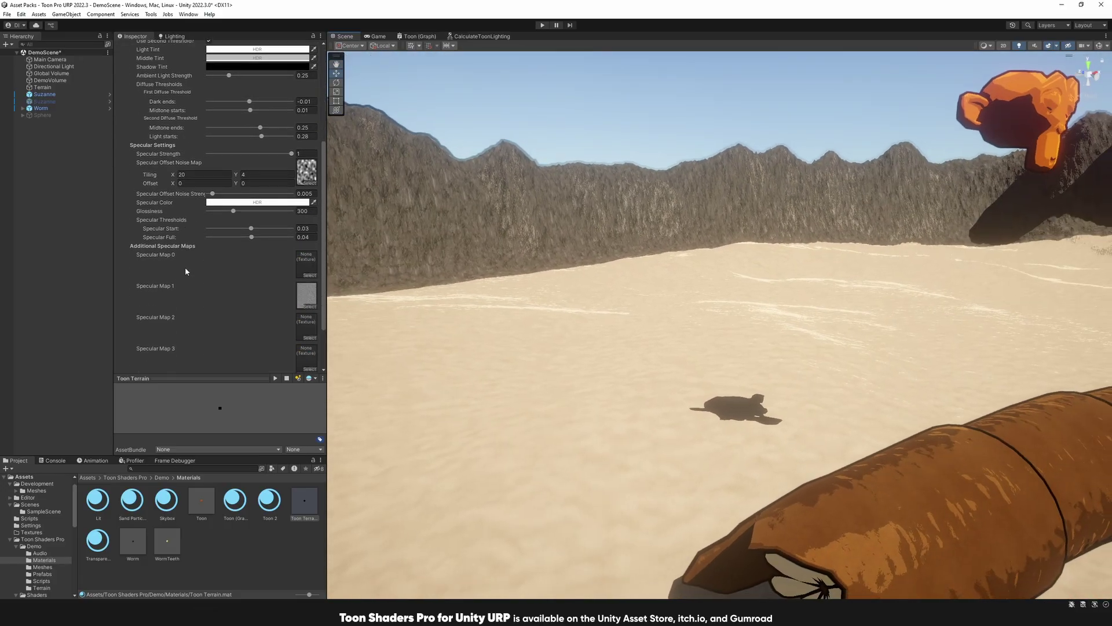
scroll(219, 283, "down", 3)
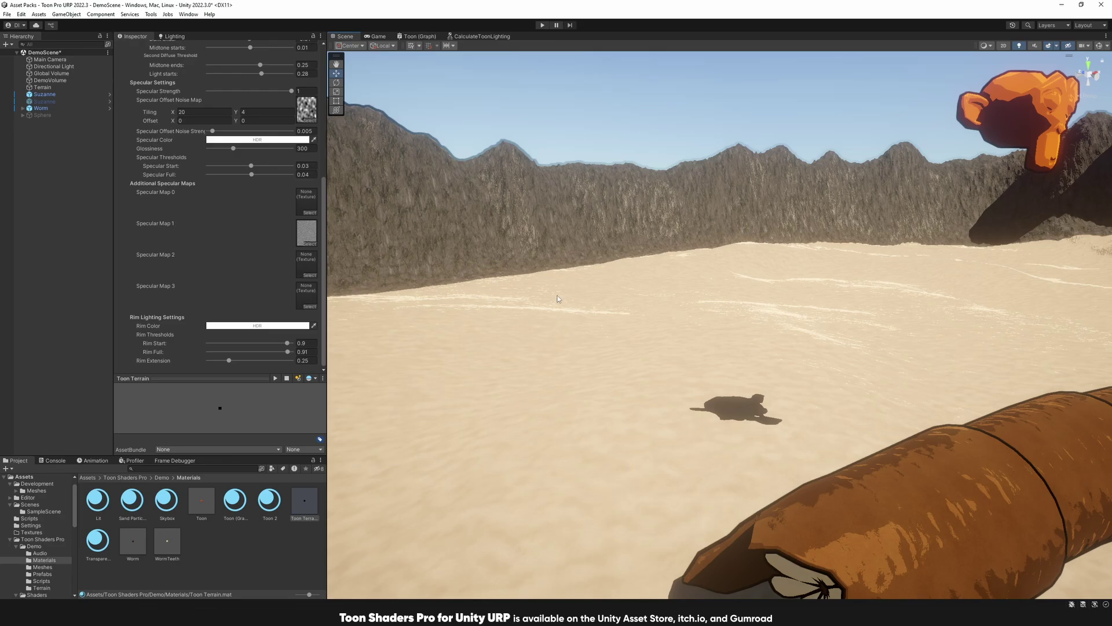
Step: Open the Toon shader graph, select its CalculateToonLighting node and show the CalculateToonLighting subgraph
left_click(420, 36)
mouse_move(633, 113)
middle_mouse_down()
mouse_move(643, 119)
mouse_move(630, 113)
middle_mouse_up()
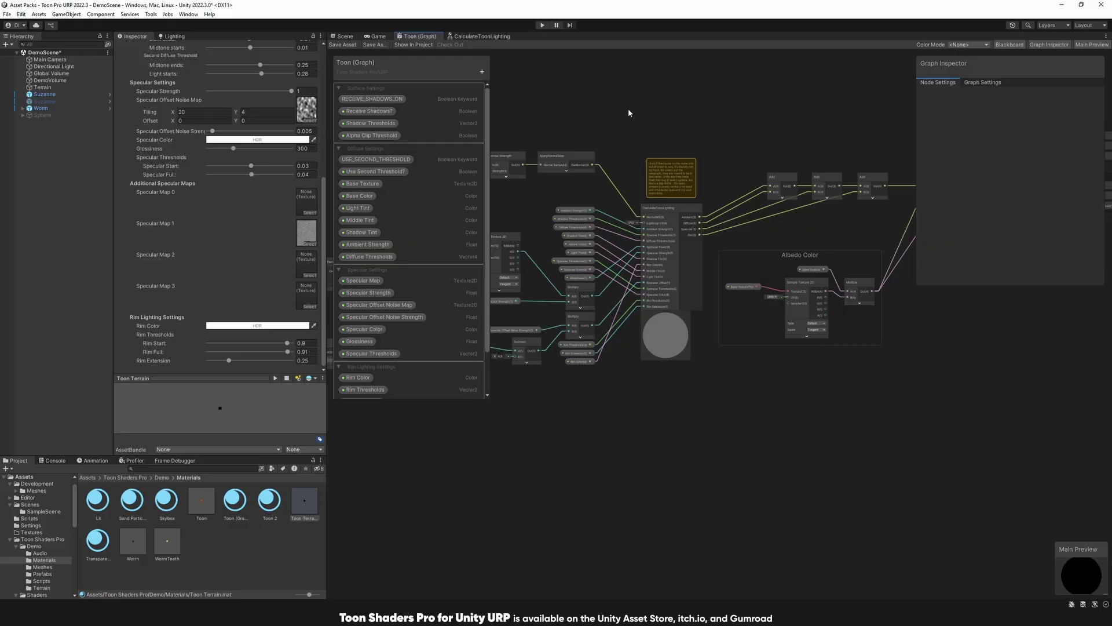
left_click(695, 207)
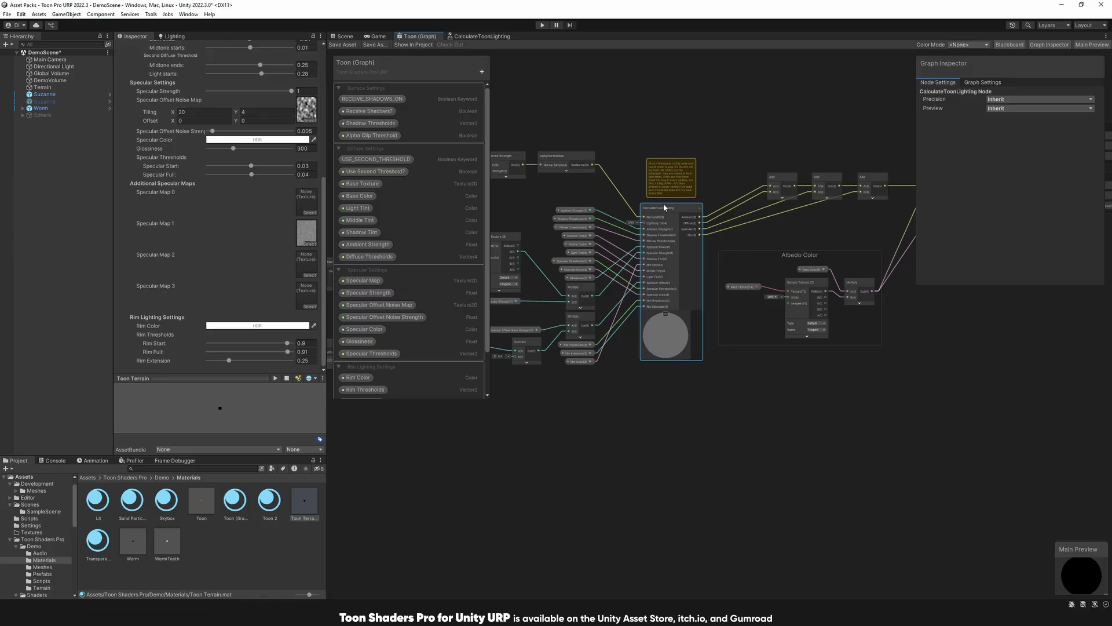
left_click(481, 37)
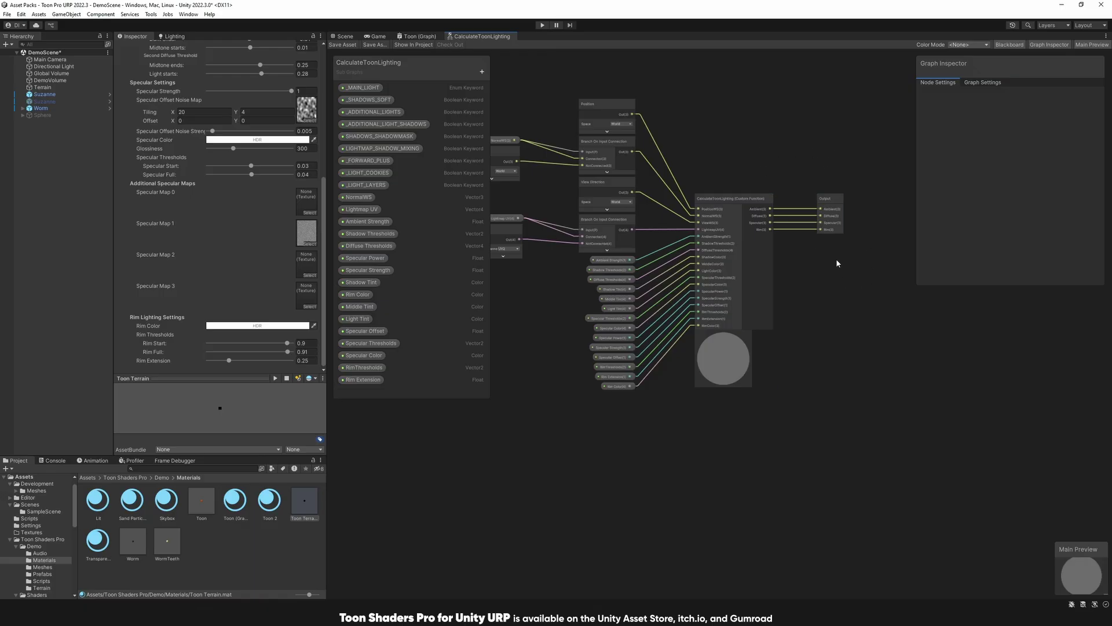
Step: Return to the Toon graph and open the Toon shader's Subgraphs folder in the project assets
left_click(420, 37)
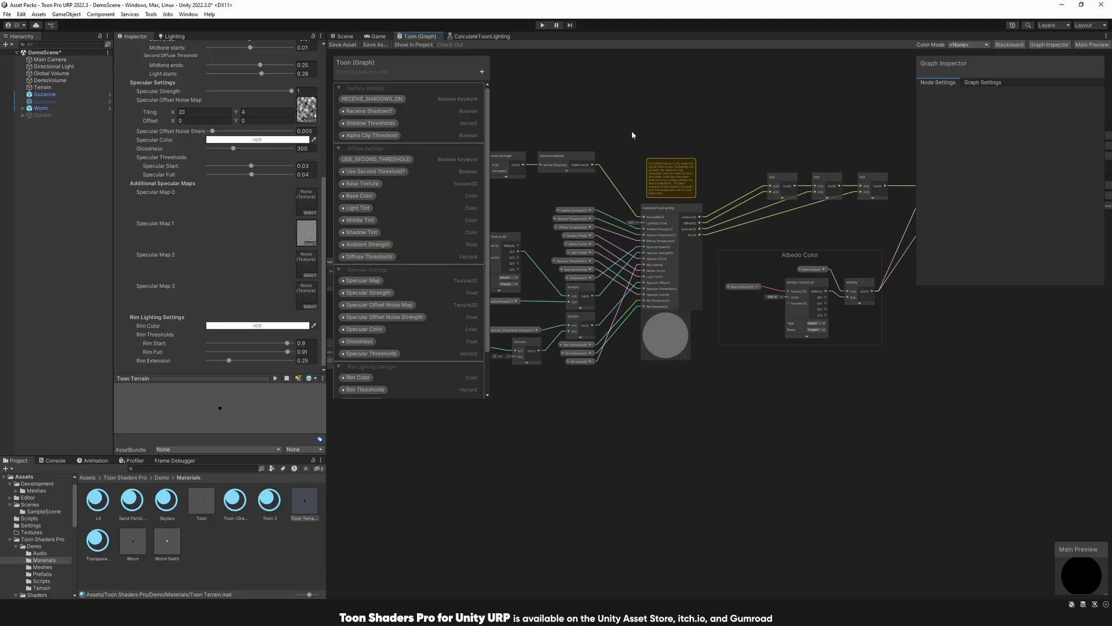
scroll(24, 550, "down", 5)
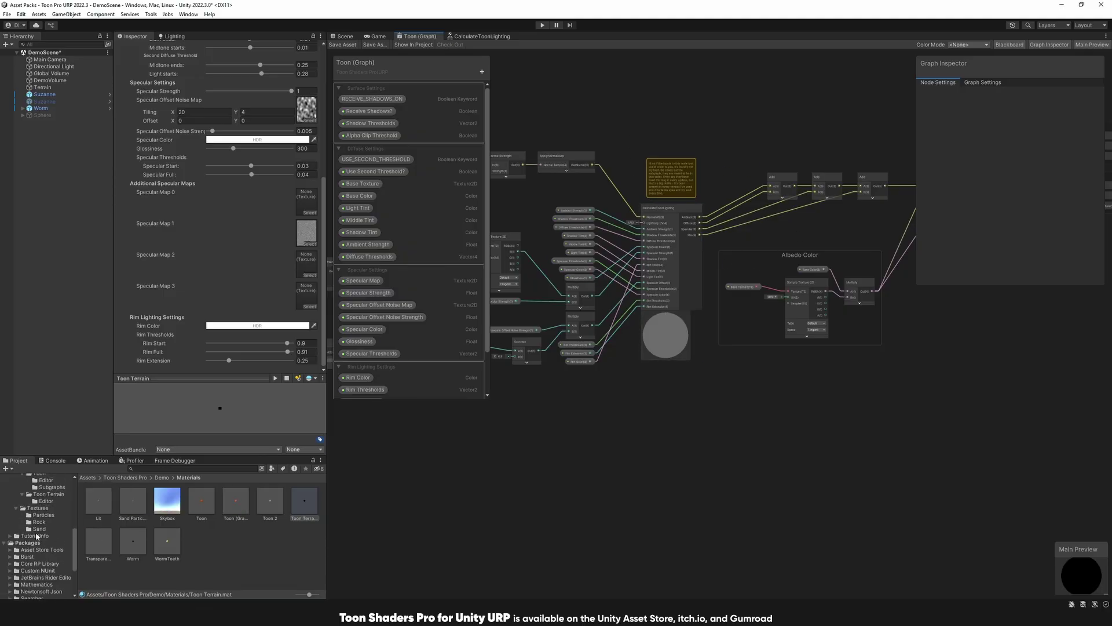
left_click(51, 514)
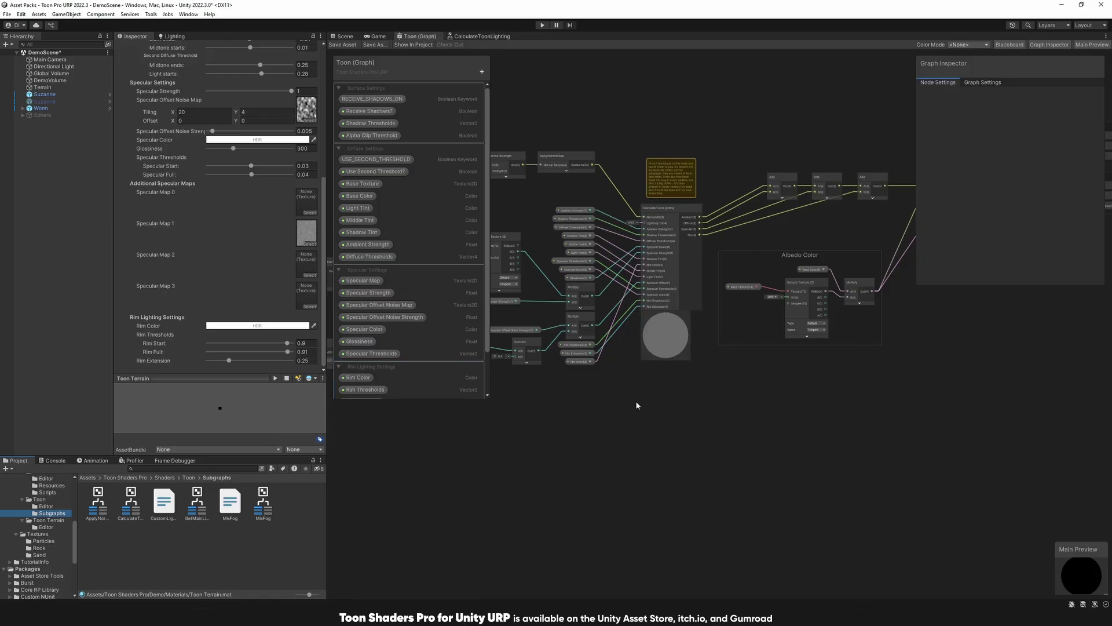
Step: Return to the Scene view and inspect the Outlines override of DemoVolume and the post-processing overrides of Global Volume
left_click(342, 38)
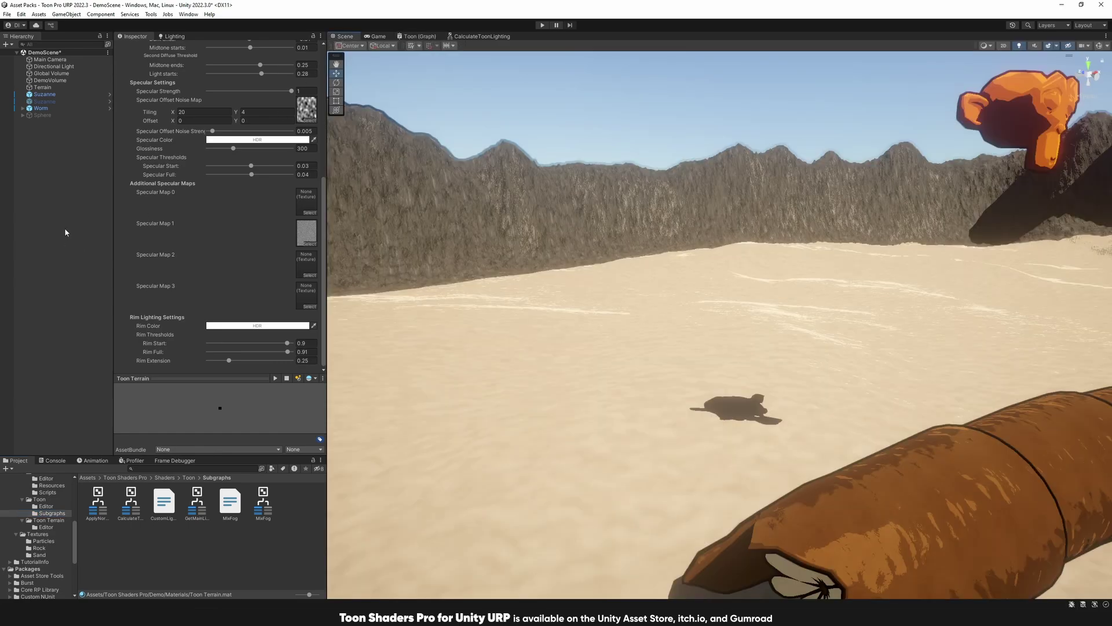
left_click(55, 80)
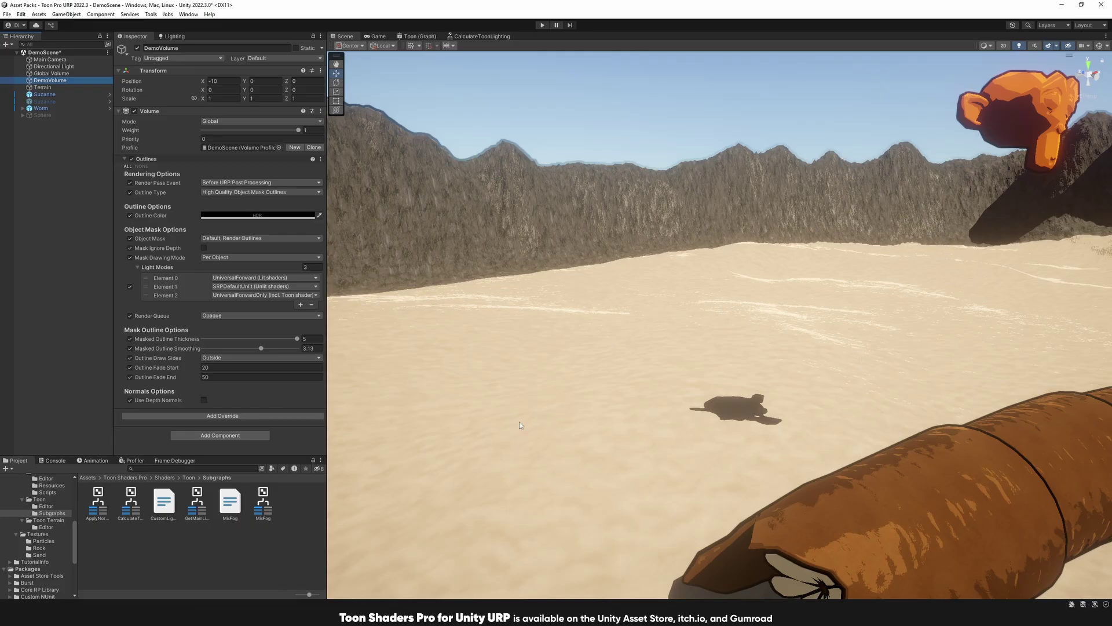
left_click(35, 73)
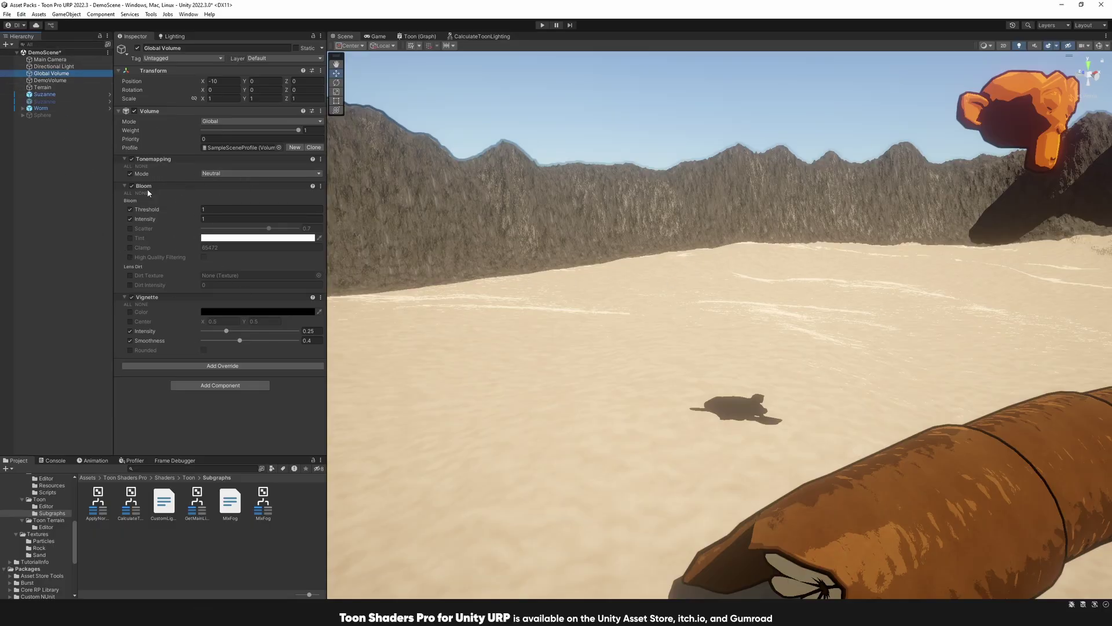
left_click(47, 80)
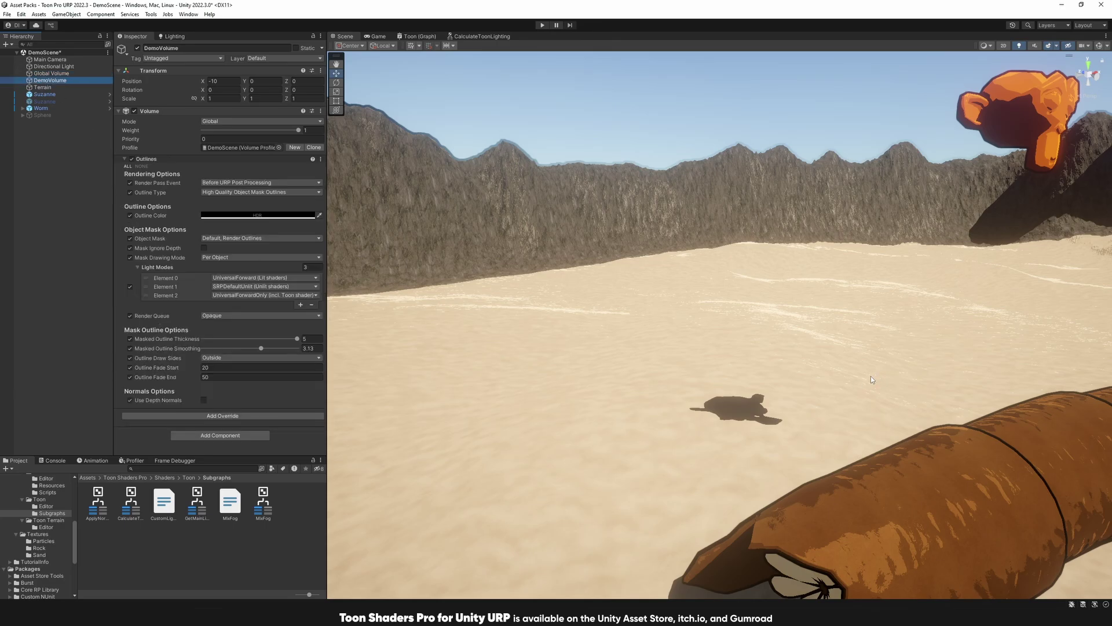
Step: Try After URP Post Processing as DemoVolume's outline Render Pass Event on the worm, and restore Before URP Post Processing
right_click_drag(871, 377, 827, 412)
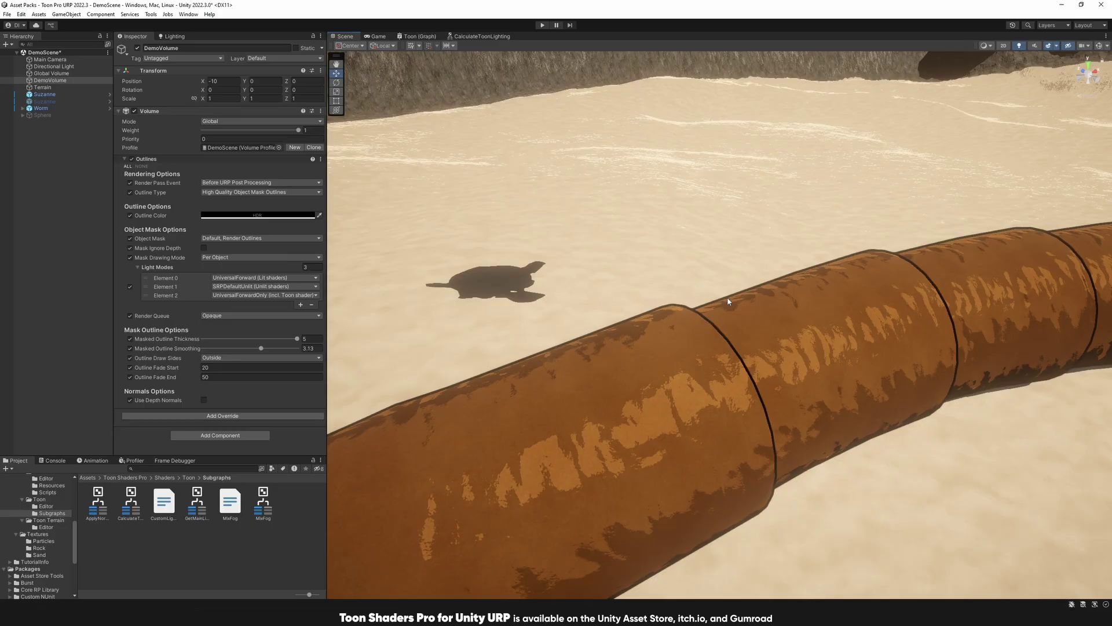
middle_click_drag(727, 300, 685, 323)
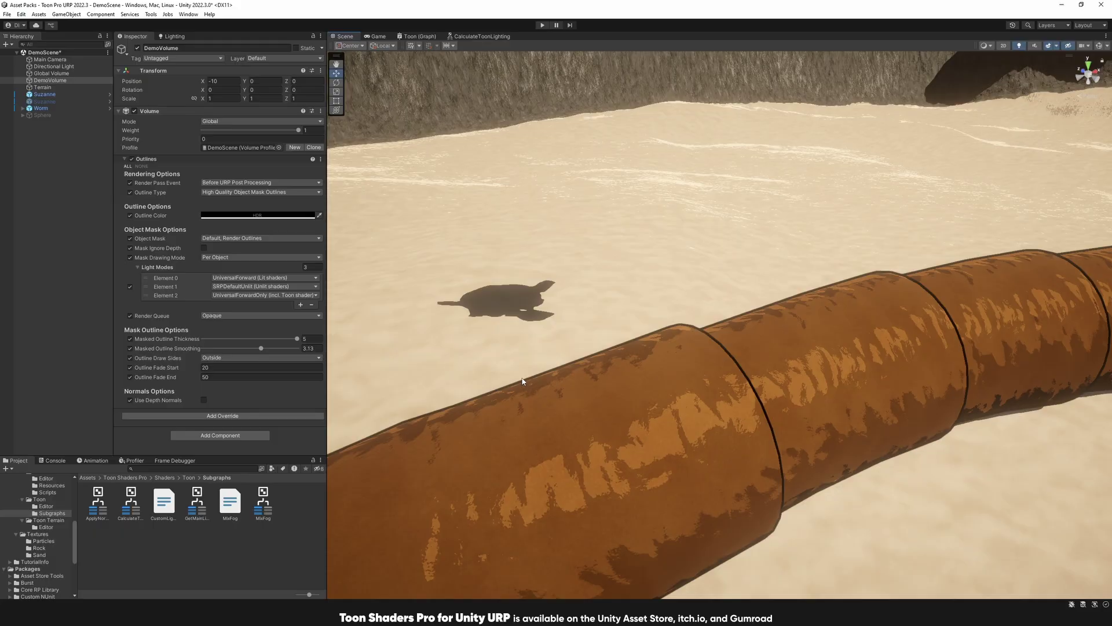
left_click(231, 183)
left_click(237, 201)
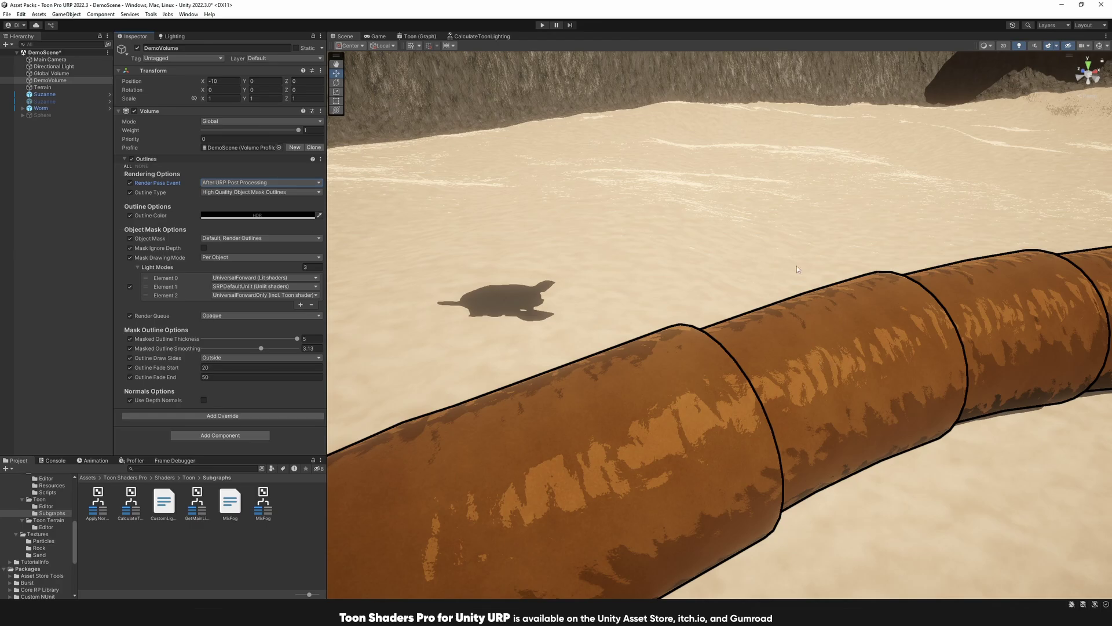
left_click(212, 183)
left_click(219, 192)
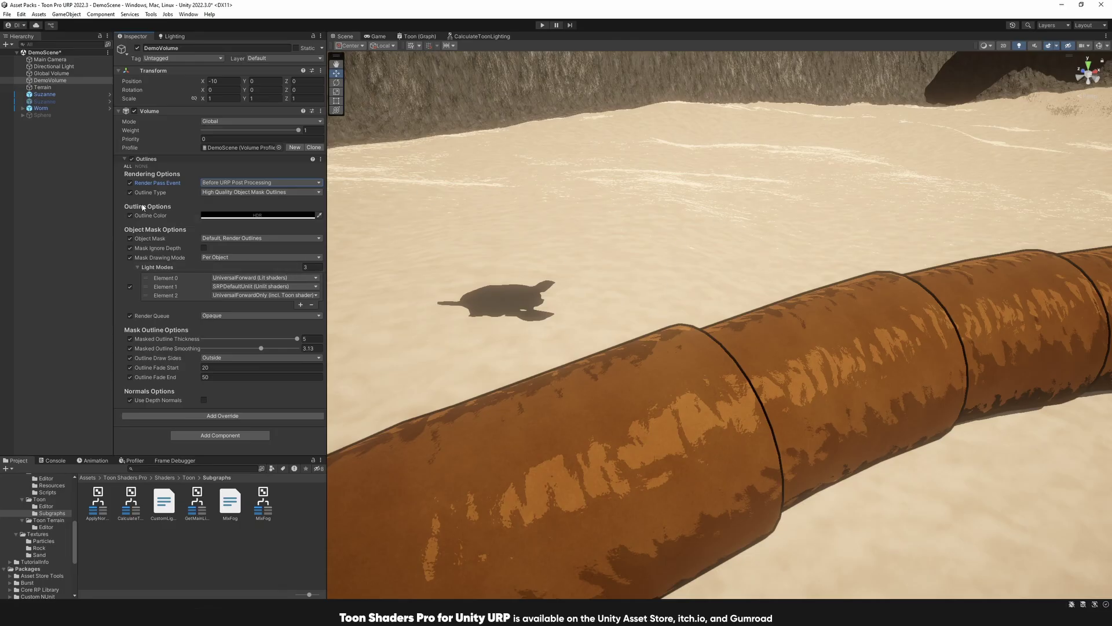
Step: Try No Outlines as DemoVolume's Outline Type and change it to Depth Normal Outlines
left_click(227, 194)
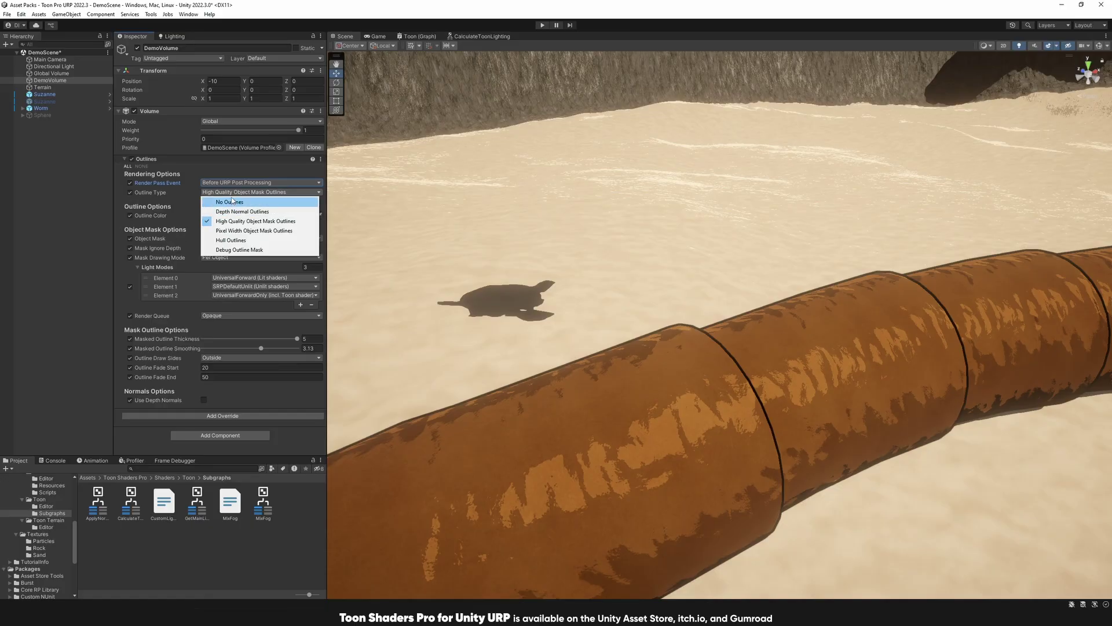
left_click(232, 200)
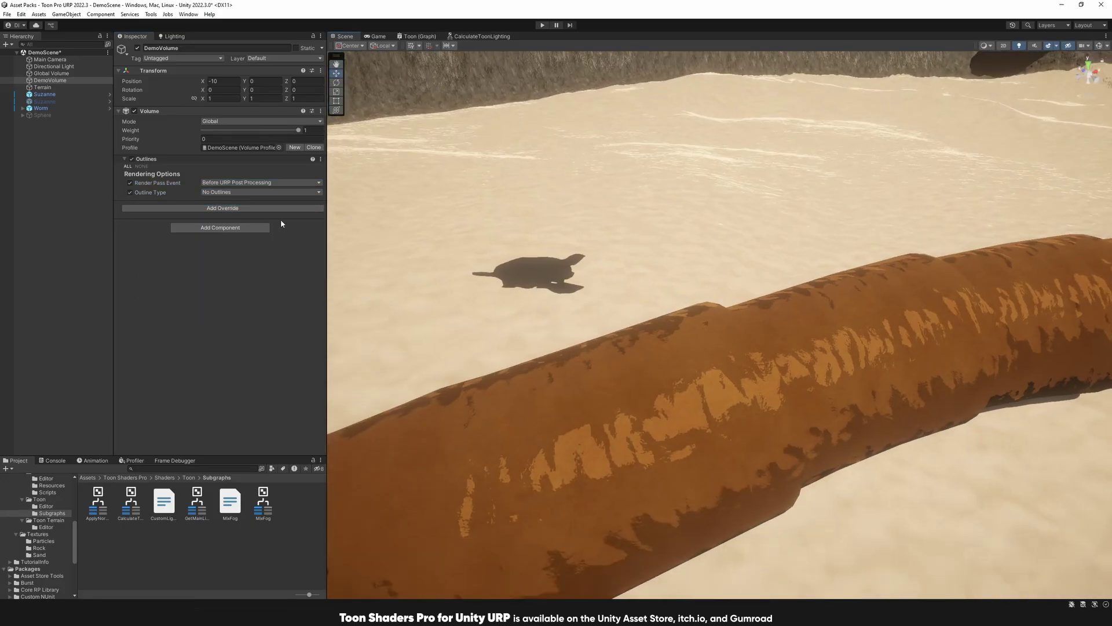
left_click(215, 193)
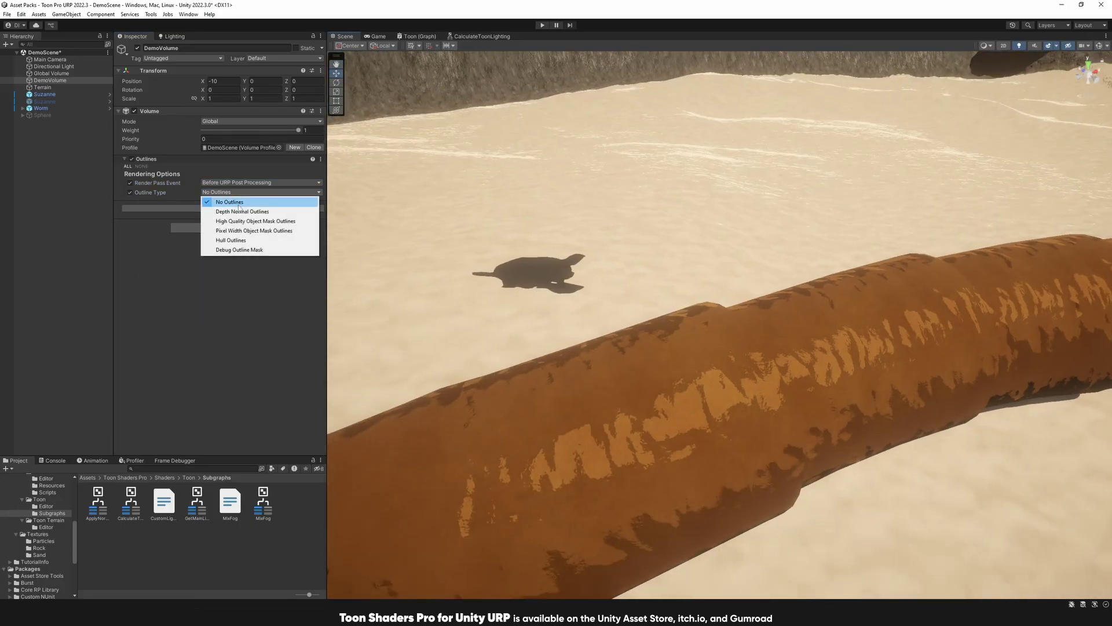
left_click(235, 211)
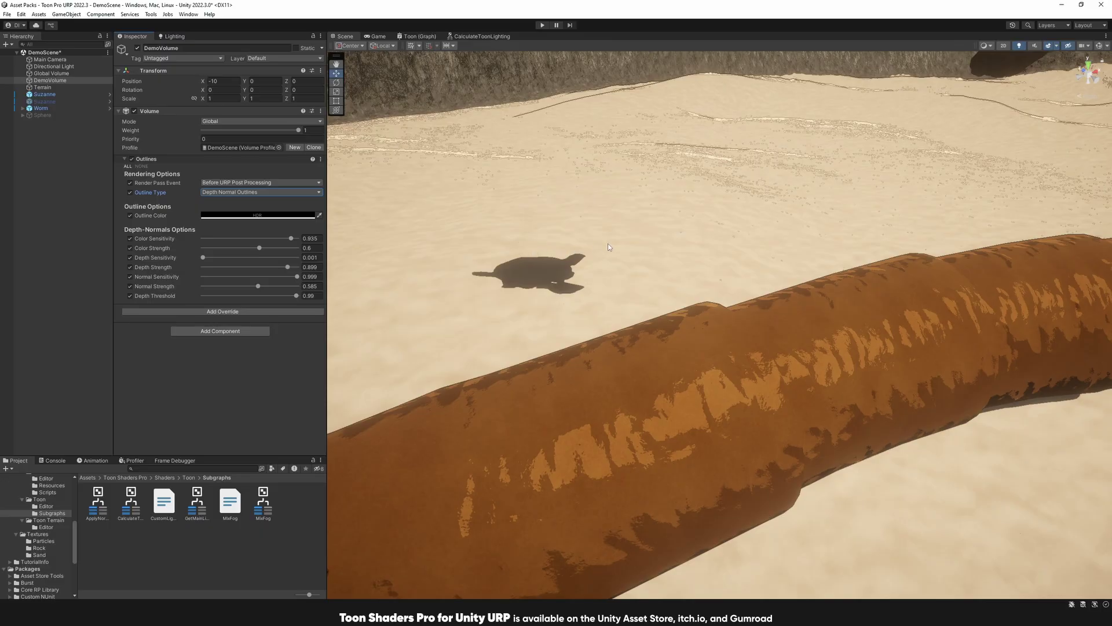
Step: Try Color Strength, Depth Strength and Normal Strength at 0 one at a time in the Depth-Normals Options, undoing each change
right_click_drag(610, 247, 610, 214)
scroll(610, 214, "up", 2)
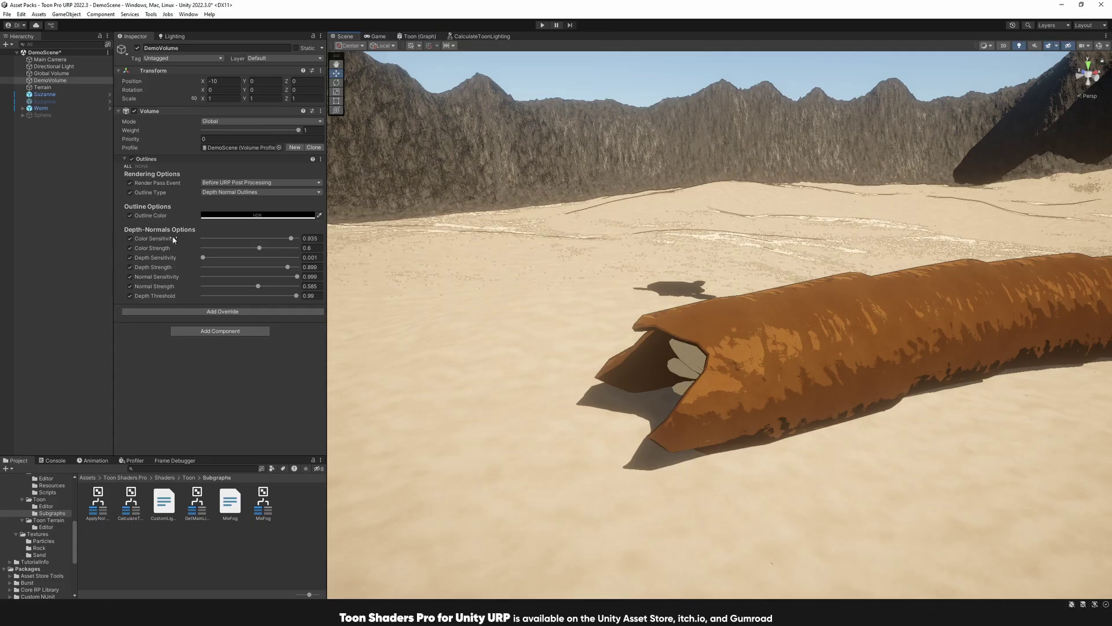
left_click_drag(260, 250, 177, 248)
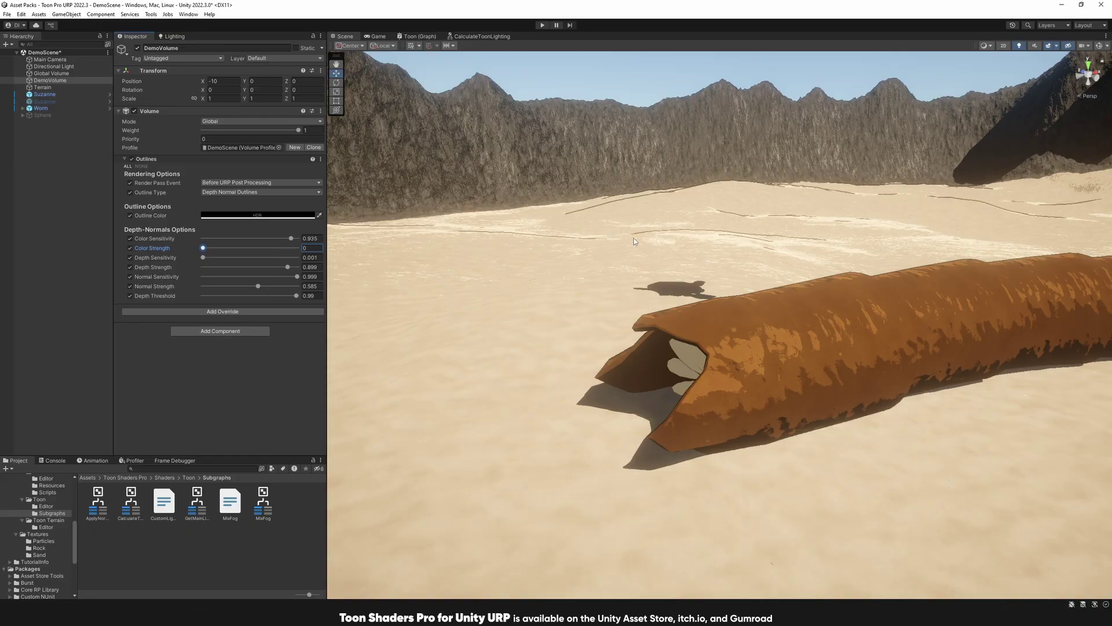
key("ctrl+z")
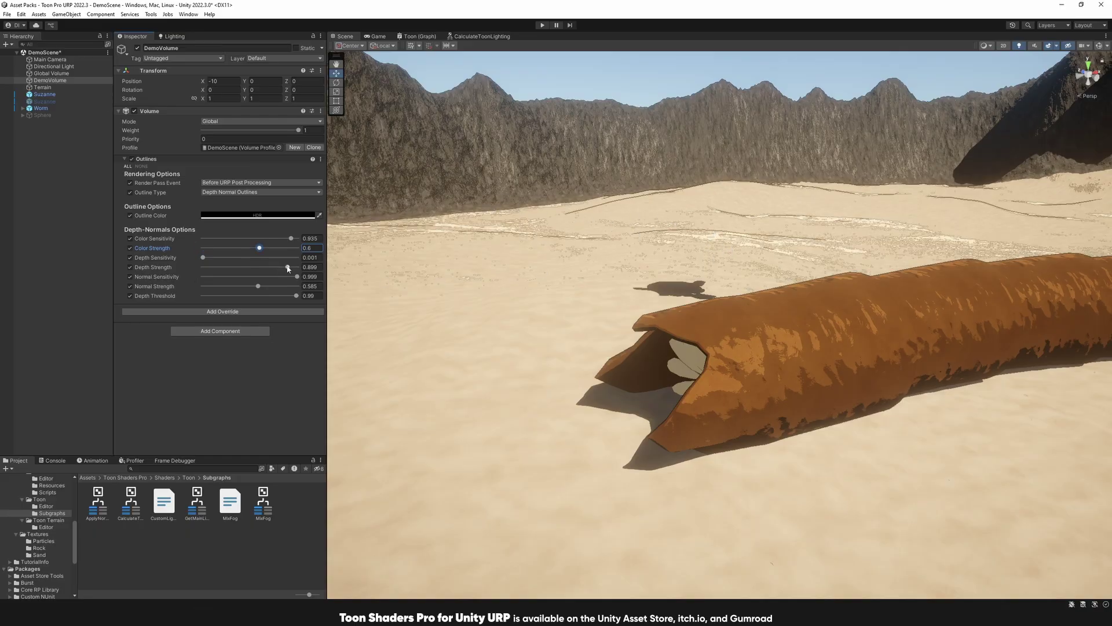
left_click_drag(287, 269, 203, 269)
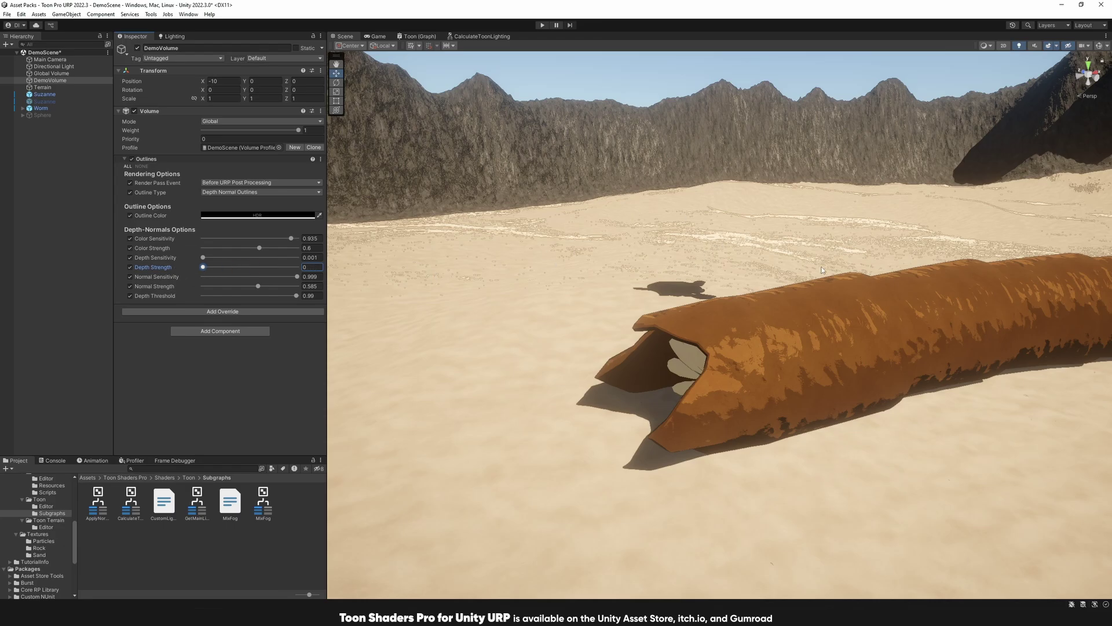
key("ctrl+z")
left_click_drag(258, 286, 169, 287)
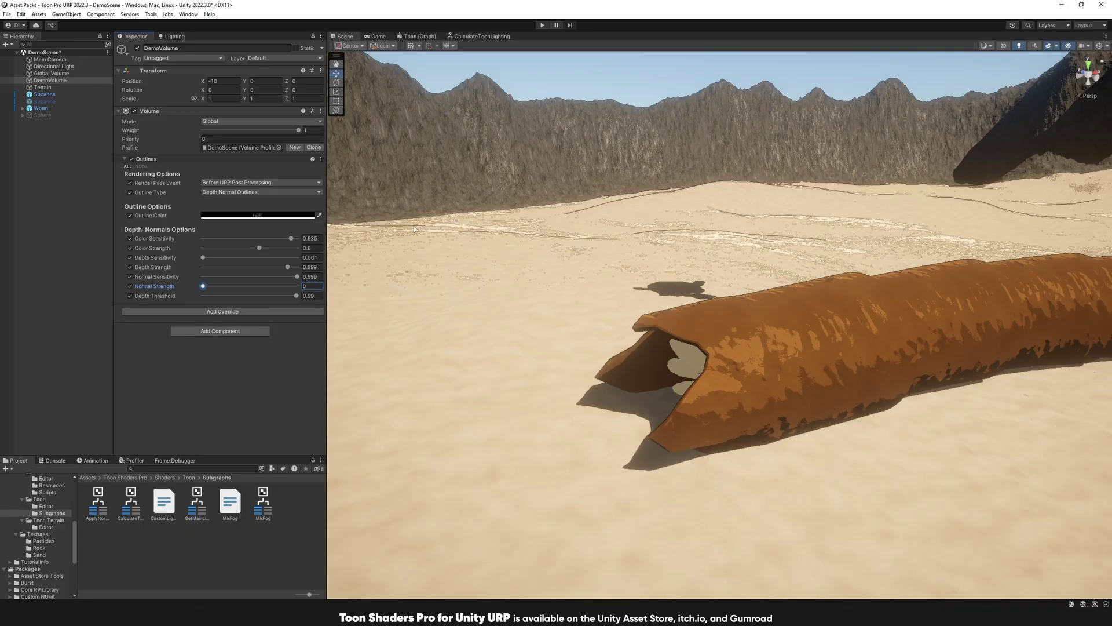
key("ctrl+z")
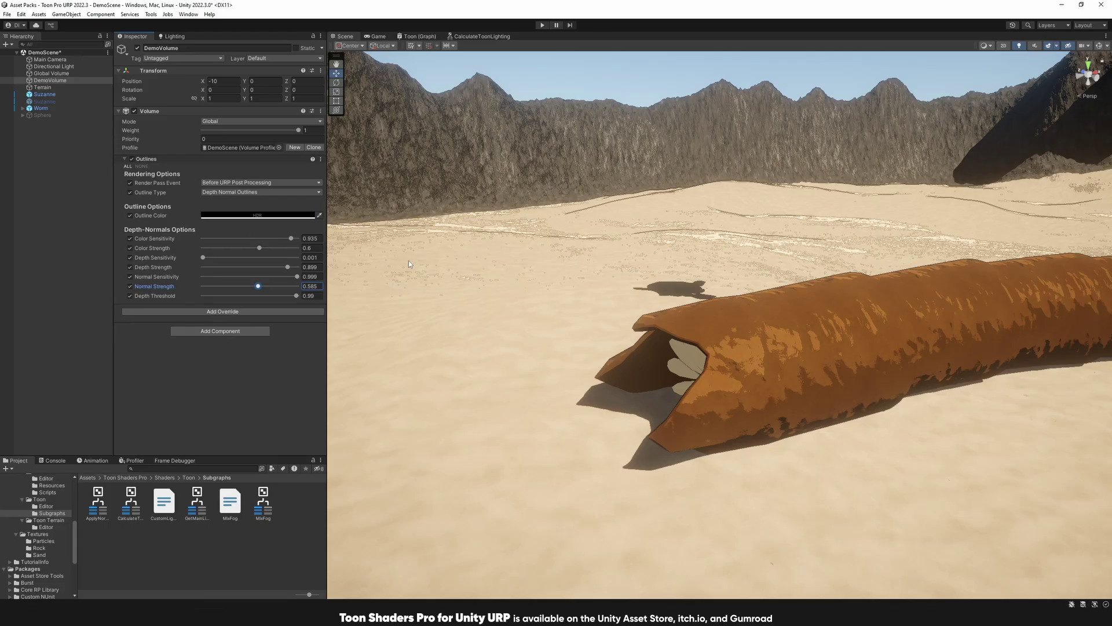
Step: Set the Outline Type to High Quality Object Mask Outlines, preview Debug Outline Mask on the worm, and return to High Quality Object Mask Outlines
left_click(238, 192)
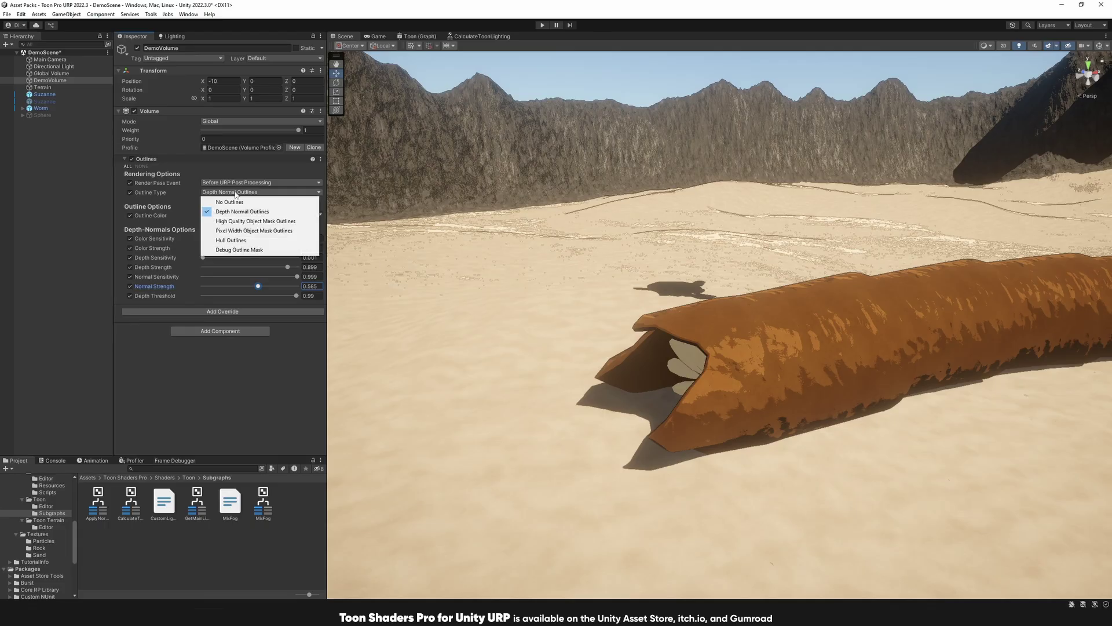
left_click(246, 221)
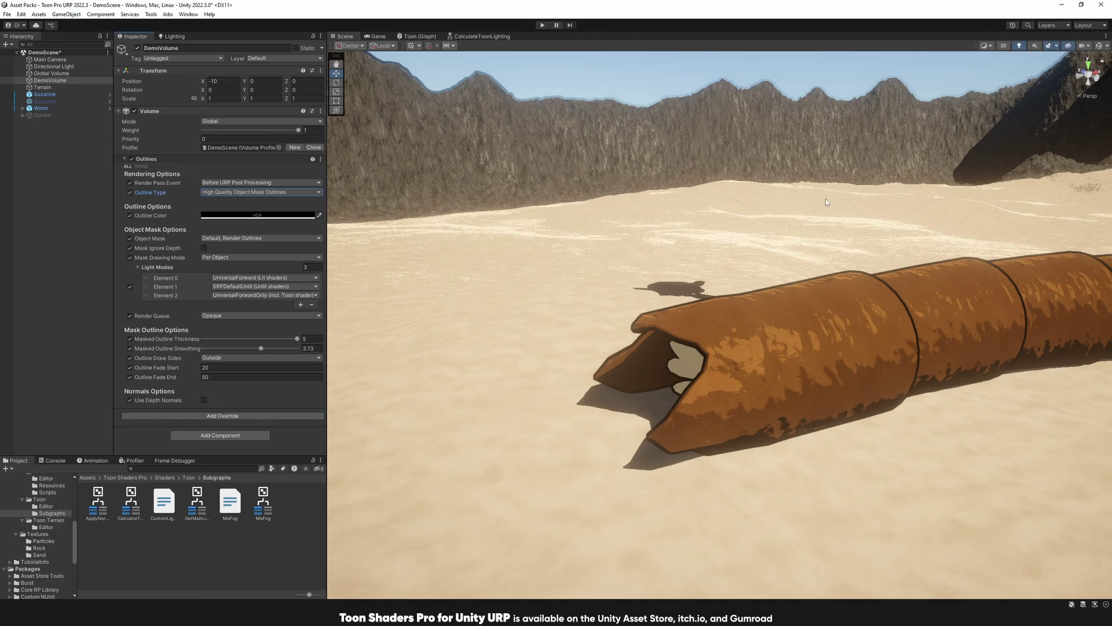
left_click(269, 193)
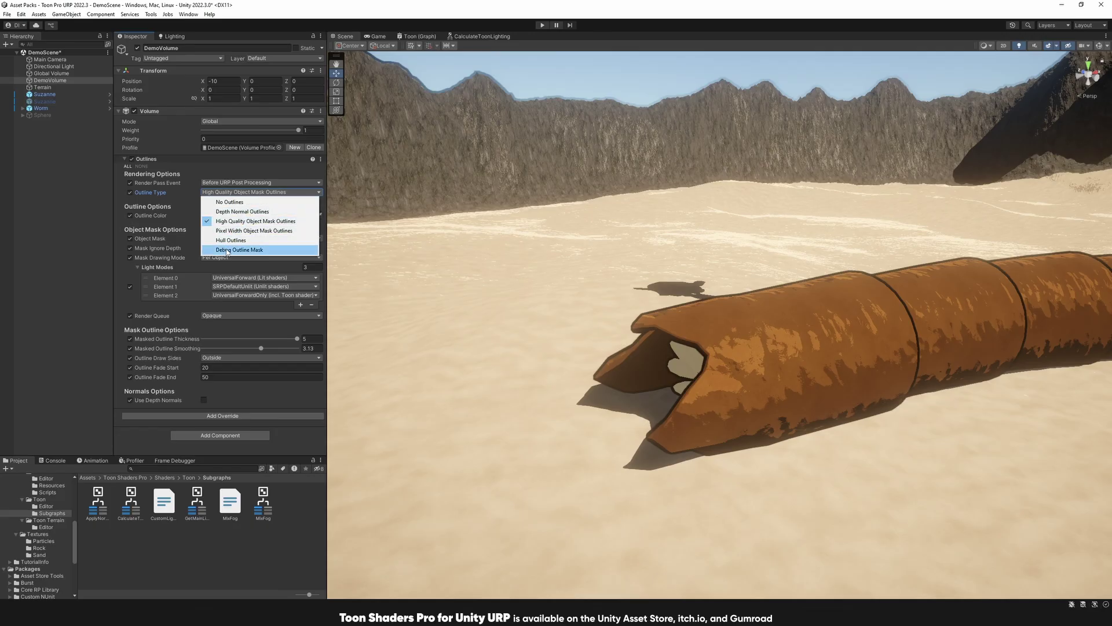
left_click(249, 250)
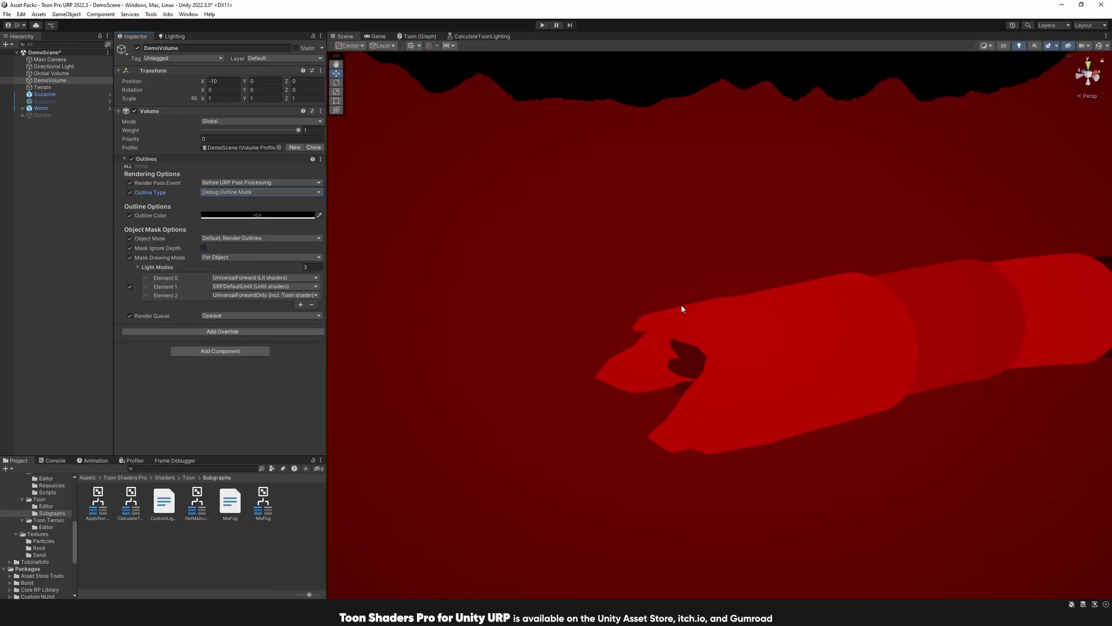
right_click_drag(681, 308, 714, 293)
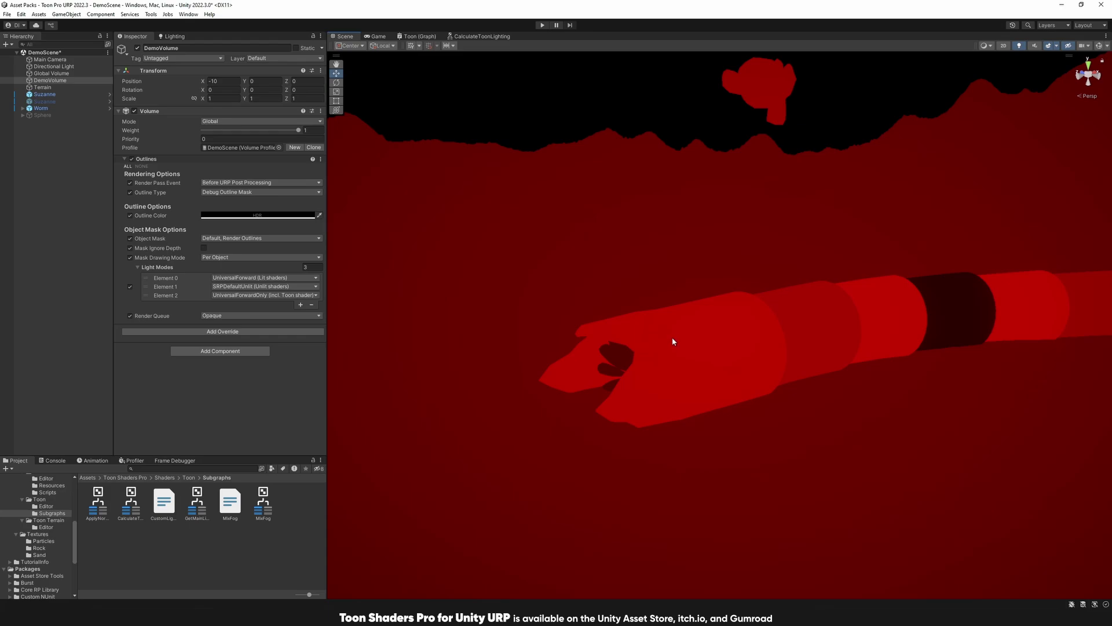
left_click(218, 194)
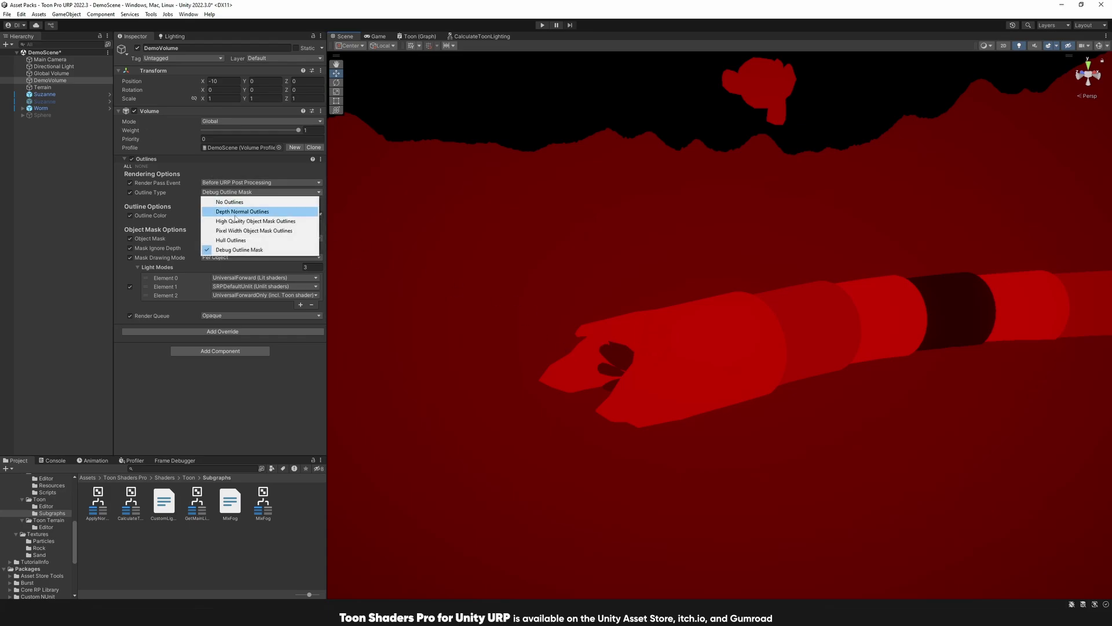
left_click(238, 222)
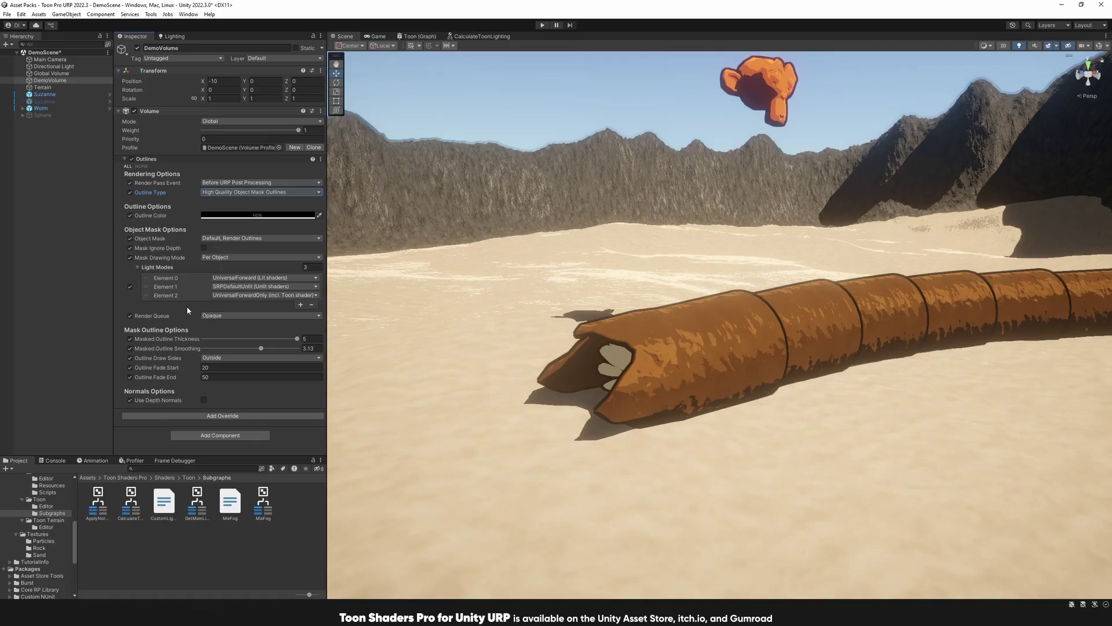
Step: Try white as the Outline Color of the Outlines override and set it back to black
left_click(258, 215)
left_click_drag(282, 272, 260, 236)
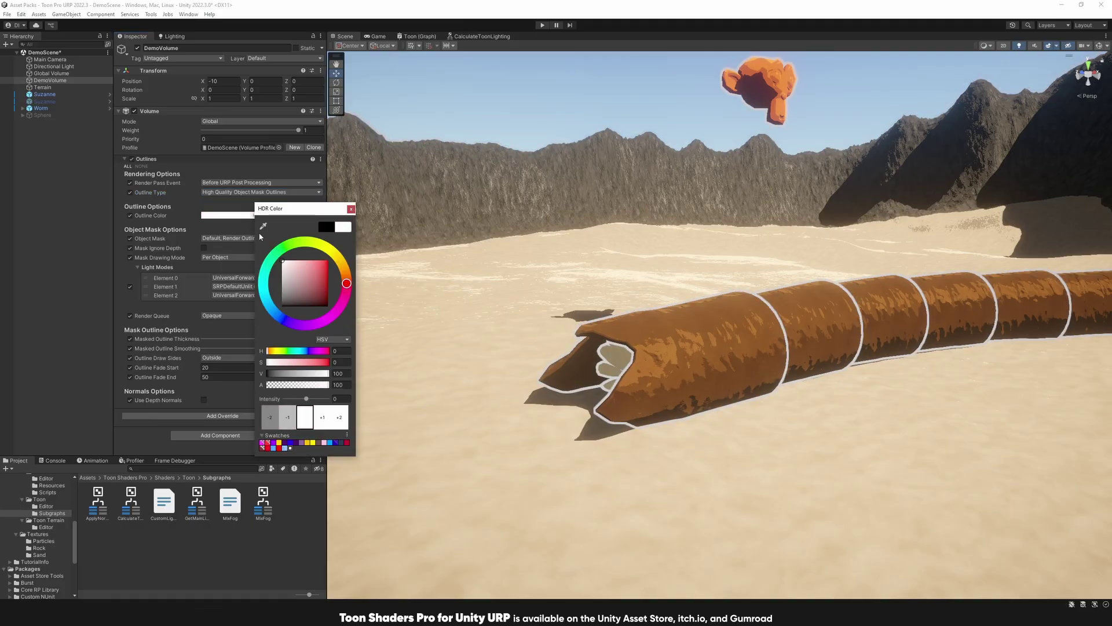
left_click(351, 209)
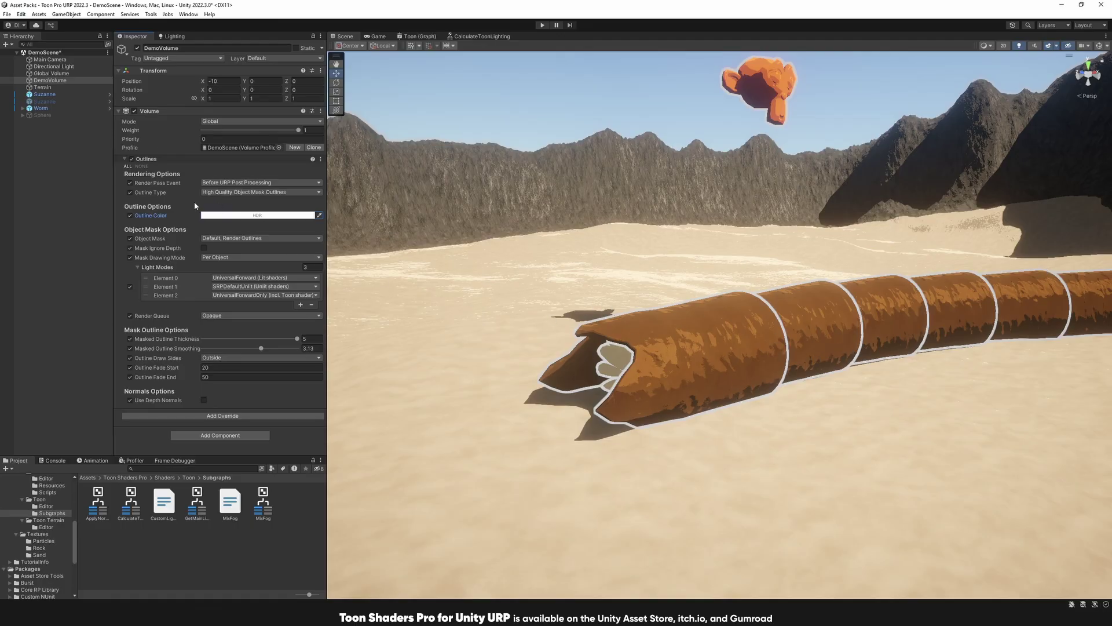
left_click(307, 215)
left_click_drag(270, 274, 256, 306)
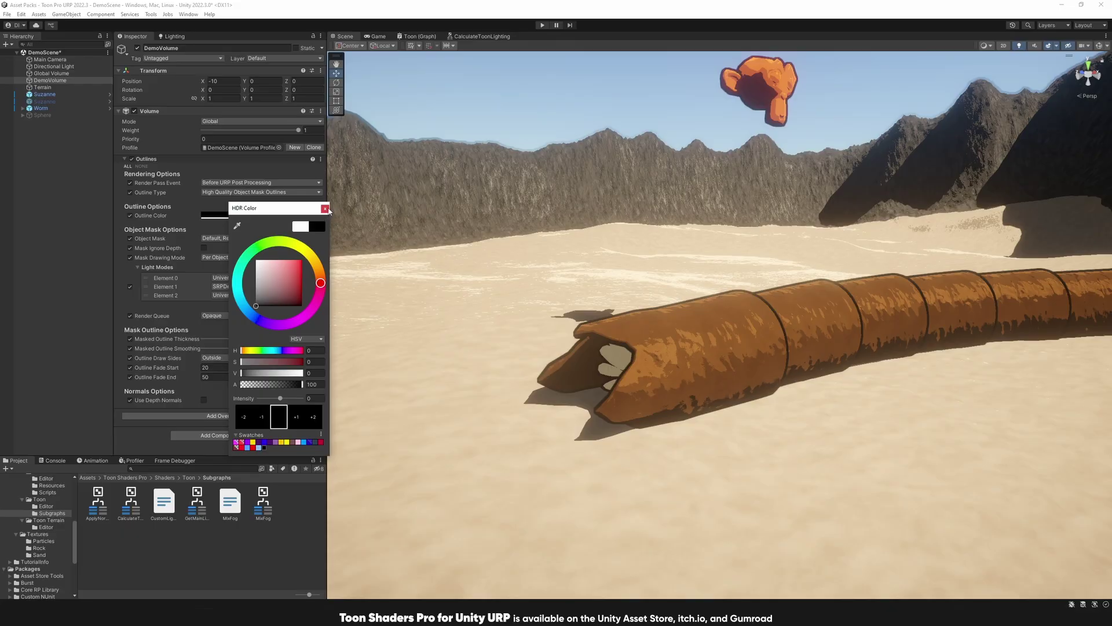
left_click(325, 209)
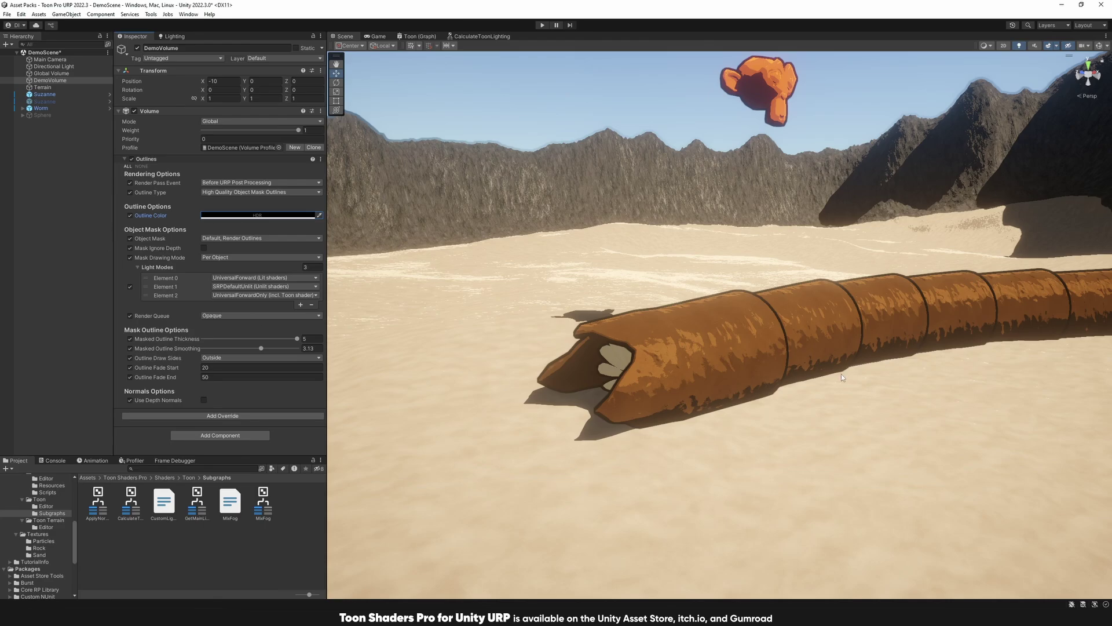
Step: Assign the Worm object to the Render Outlines layer, applying the change to this object only
left_click(38, 93)
left_click(41, 107)
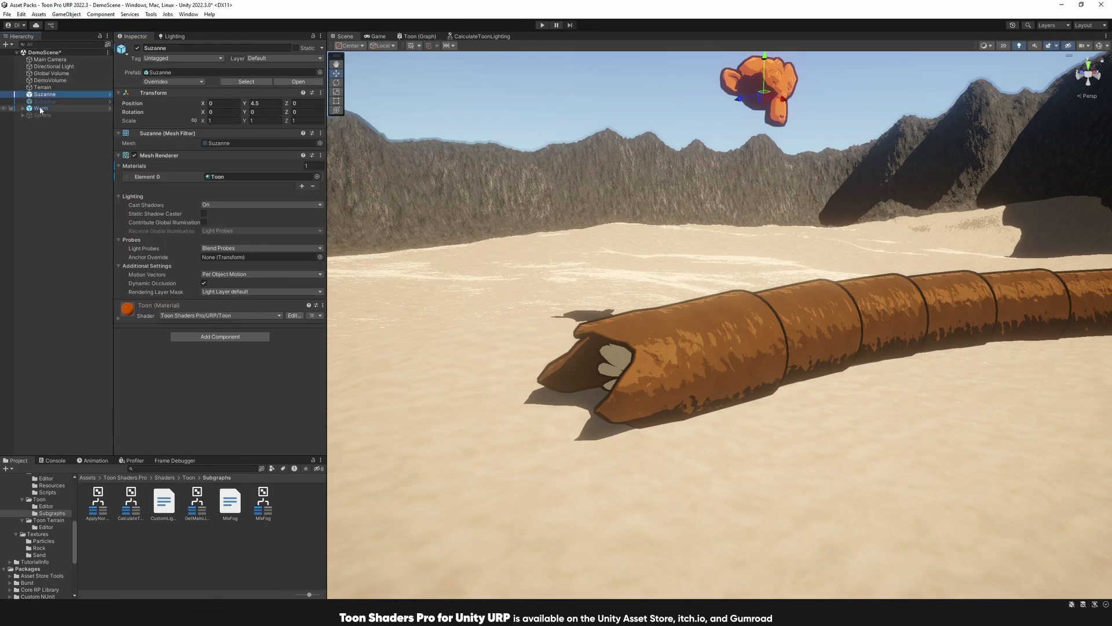
left_click(259, 59)
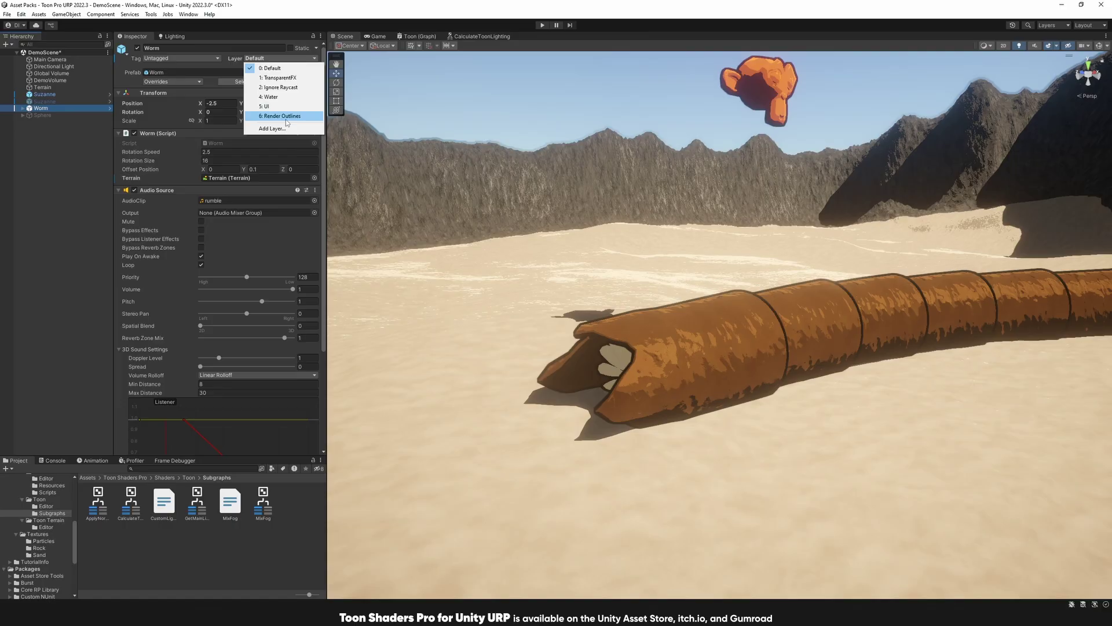
left_click(282, 117)
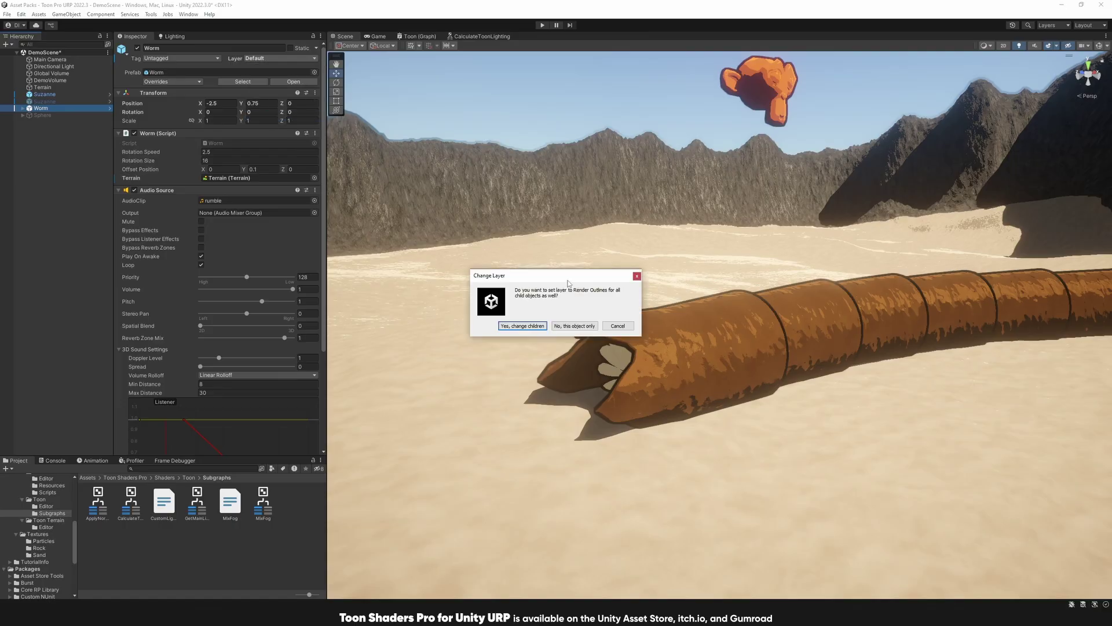
left_click(572, 334)
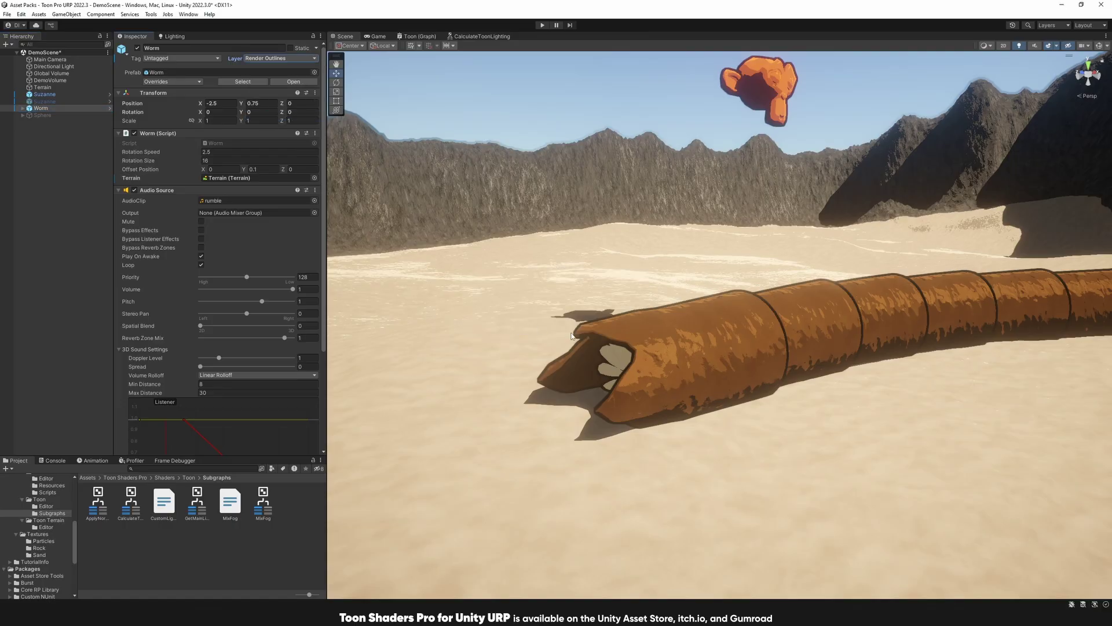
Step: Try Render Outlines alone and Everything as the DemoVolume's Object Mask, and return the mask to Default and Render Outlines
left_click(50, 80)
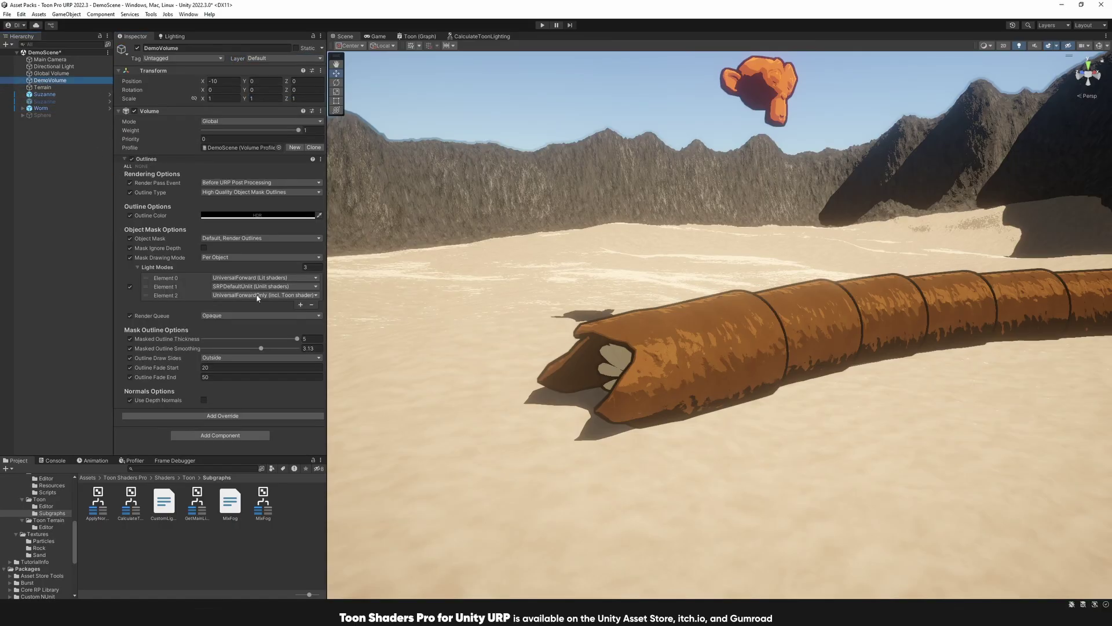
left_click(230, 239)
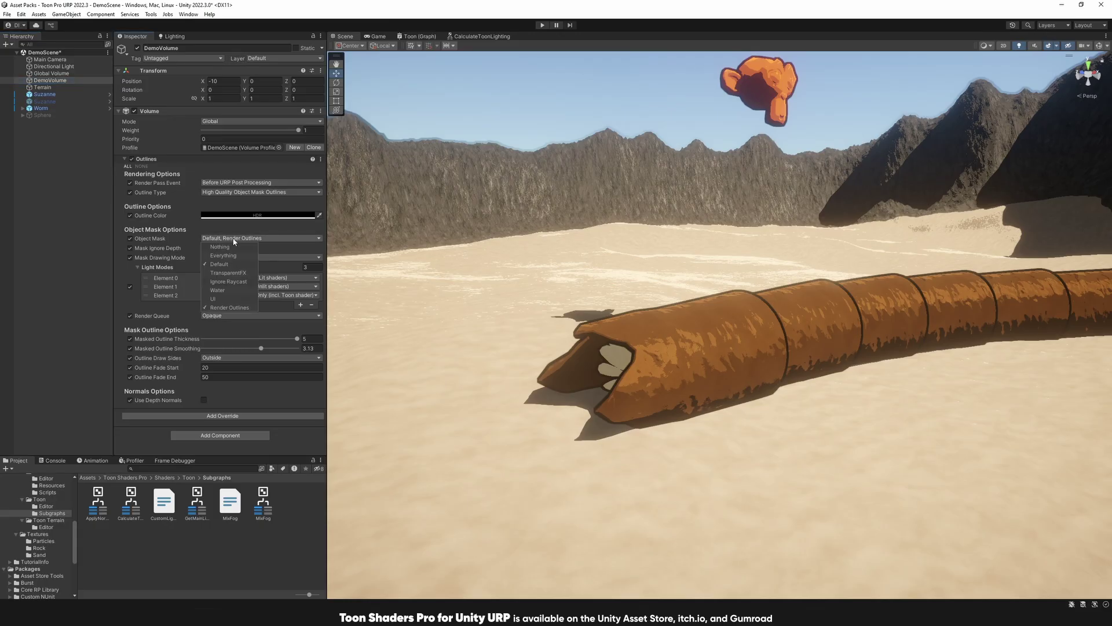
left_click(225, 265)
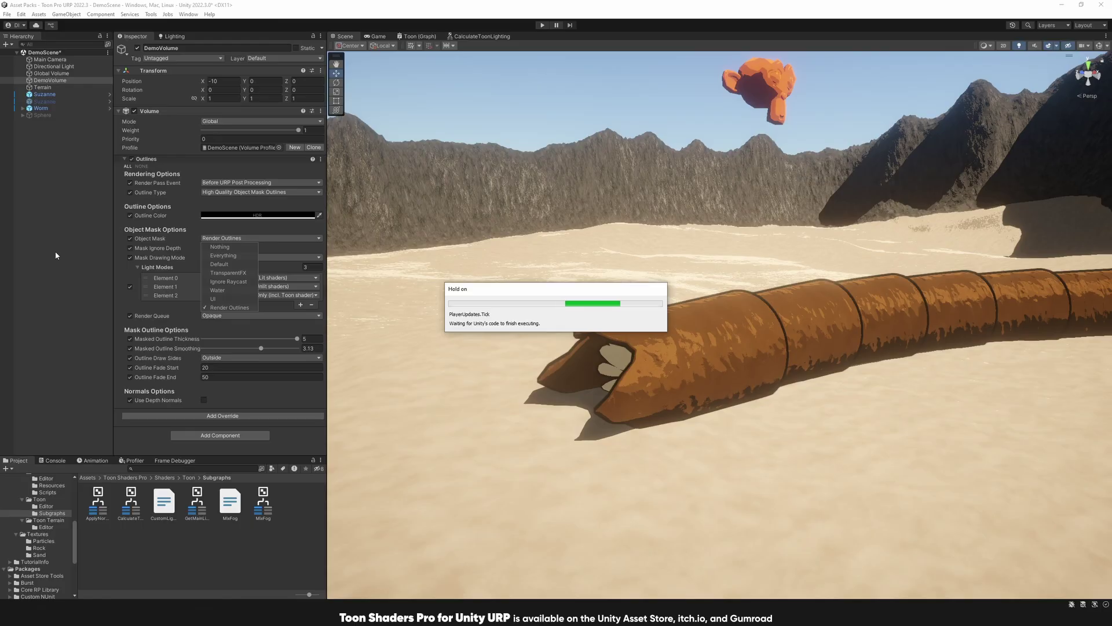
mouse_move(154, 246)
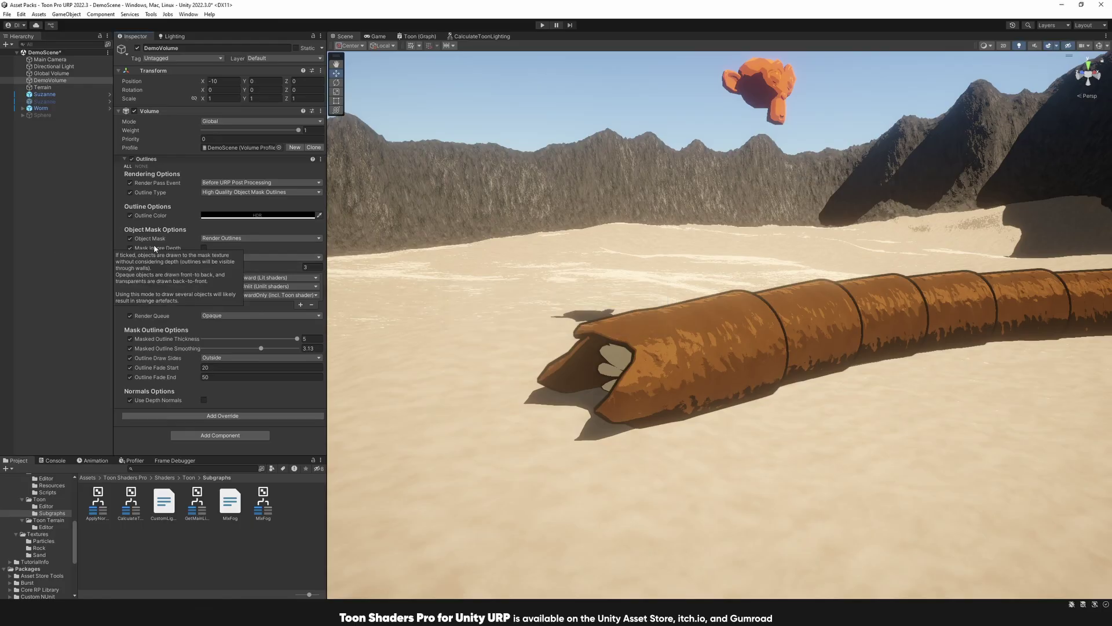
left_click(230, 240)
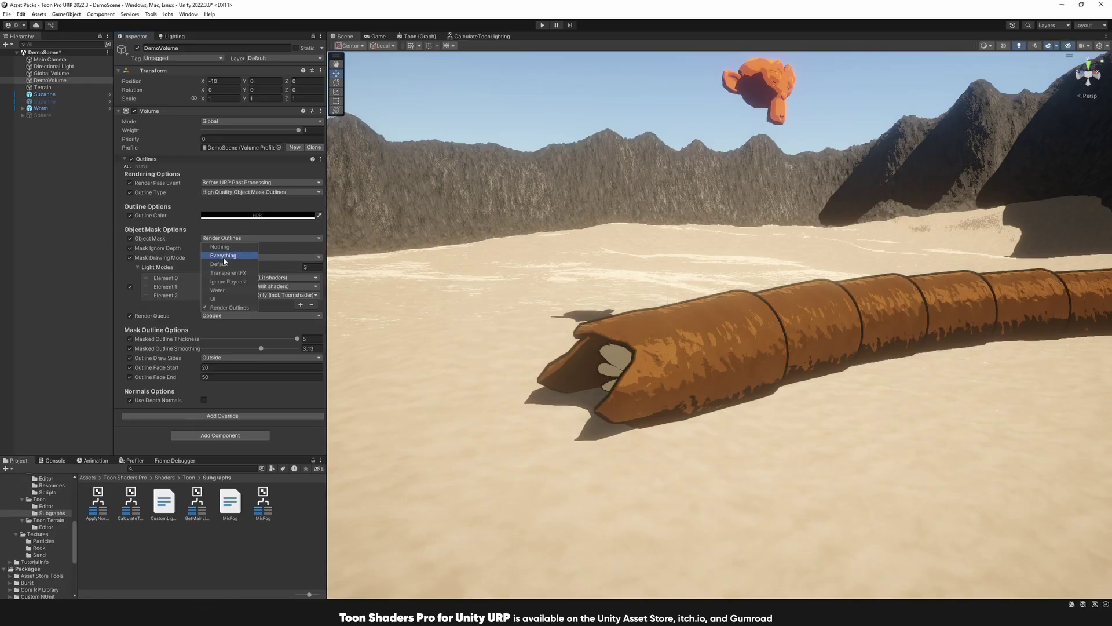
left_click(223, 255)
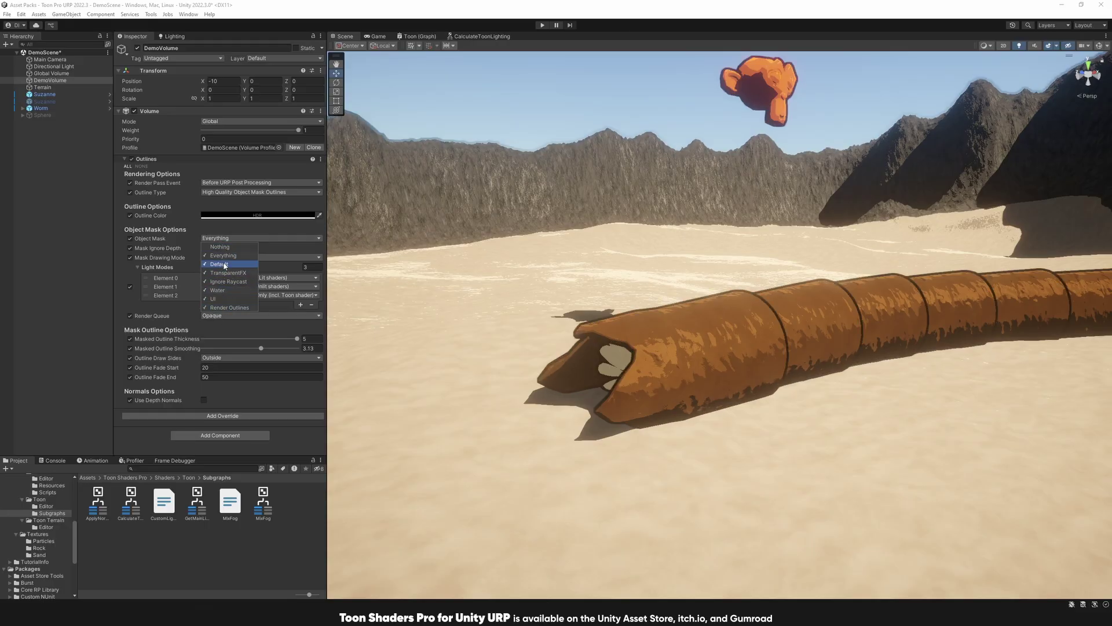
left_click(225, 246)
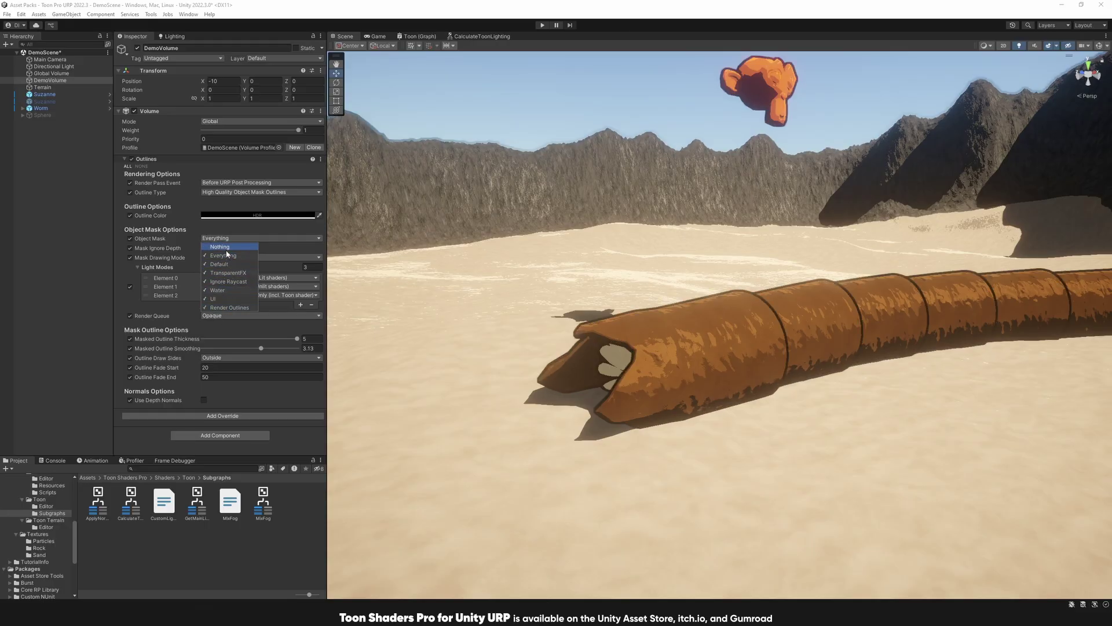
left_click(230, 308)
left_click(173, 248)
Step: Enable Mask Ignore Depth on the DemoVolume's Outlines override, inspect the worm's outlines, and disable the option again
left_click(50, 80)
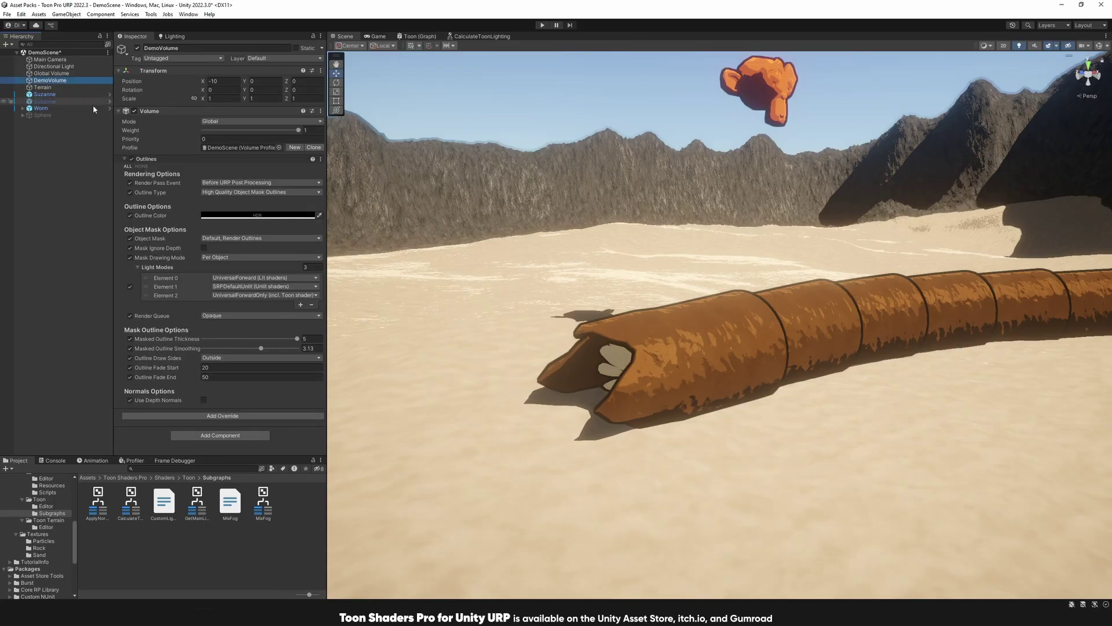
left_click(203, 248)
right_click_drag(626, 350, 919, 294)
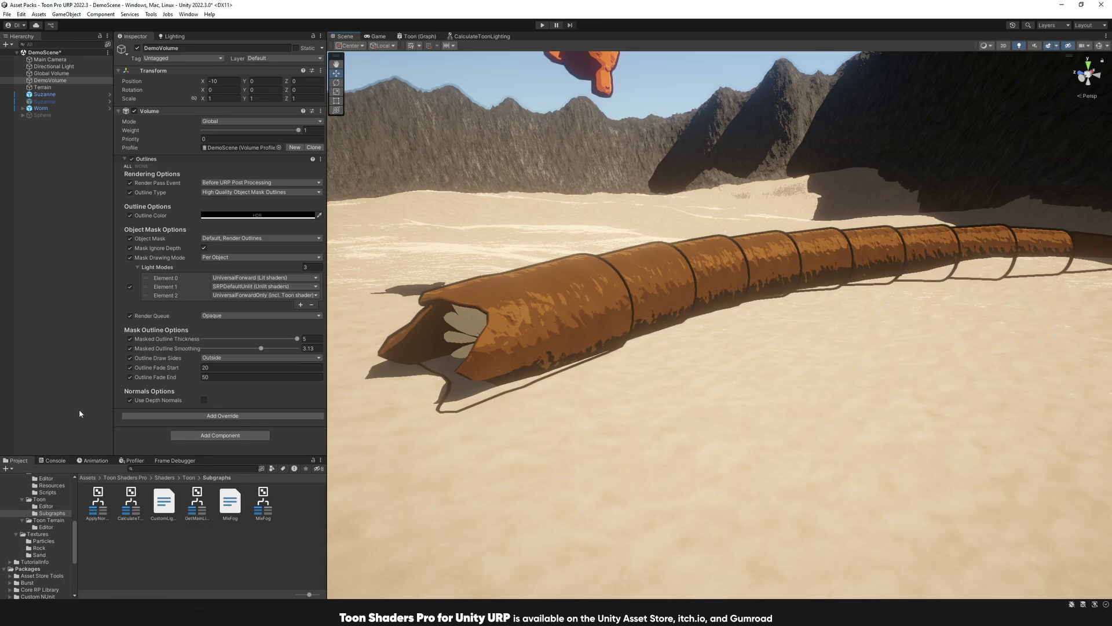
left_click(203, 247)
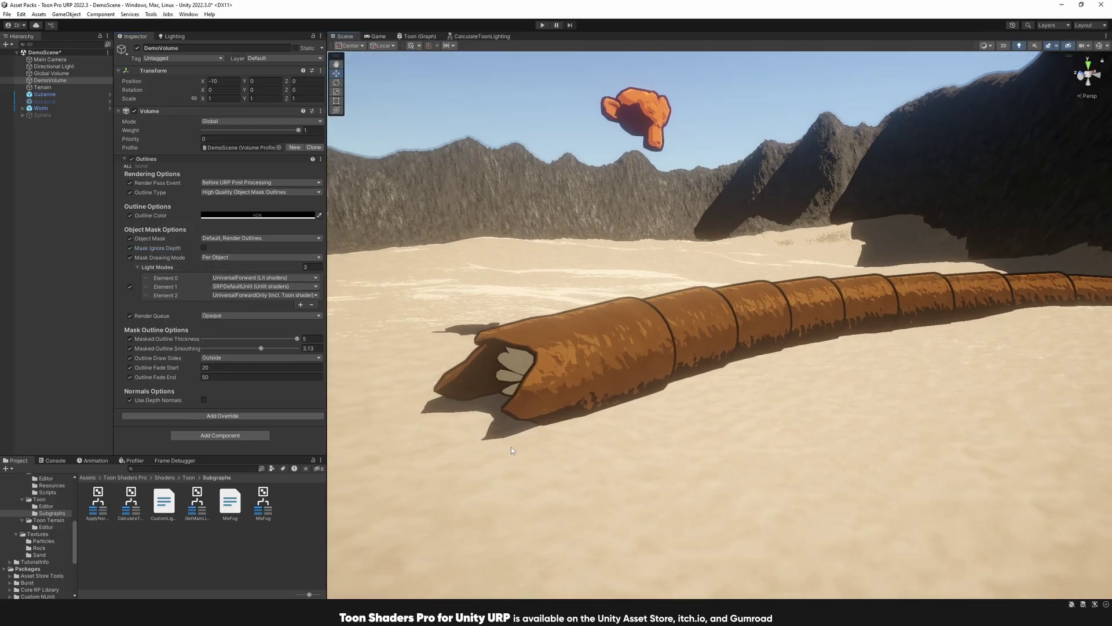
Step: Try Per Triangle as the Mask Drawing Mode and inspect the outlines on the worm and terrain
left_click(255, 256)
left_click(232, 273)
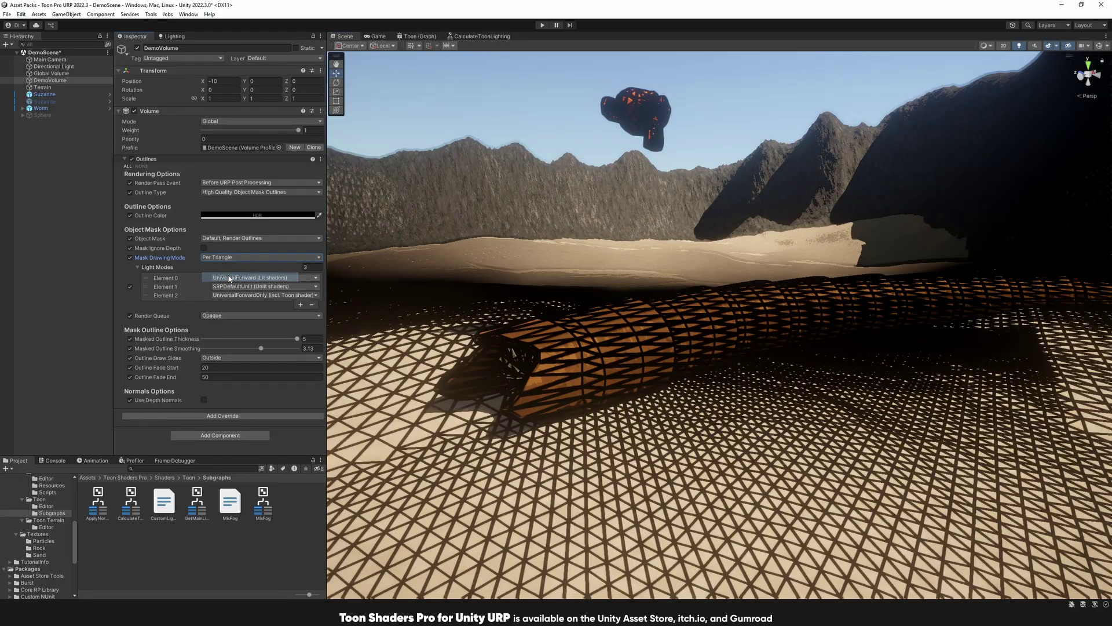
right_click_drag(715, 312, 705, 332)
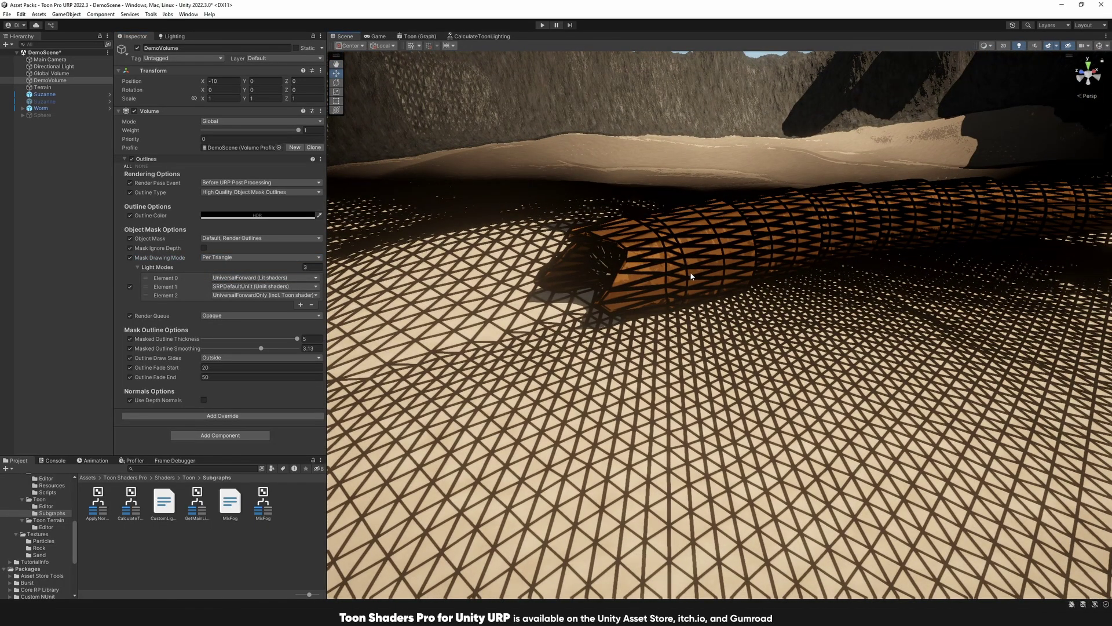
right_click_drag(733, 386, 734, 375)
right_click_drag(757, 339, 761, 317)
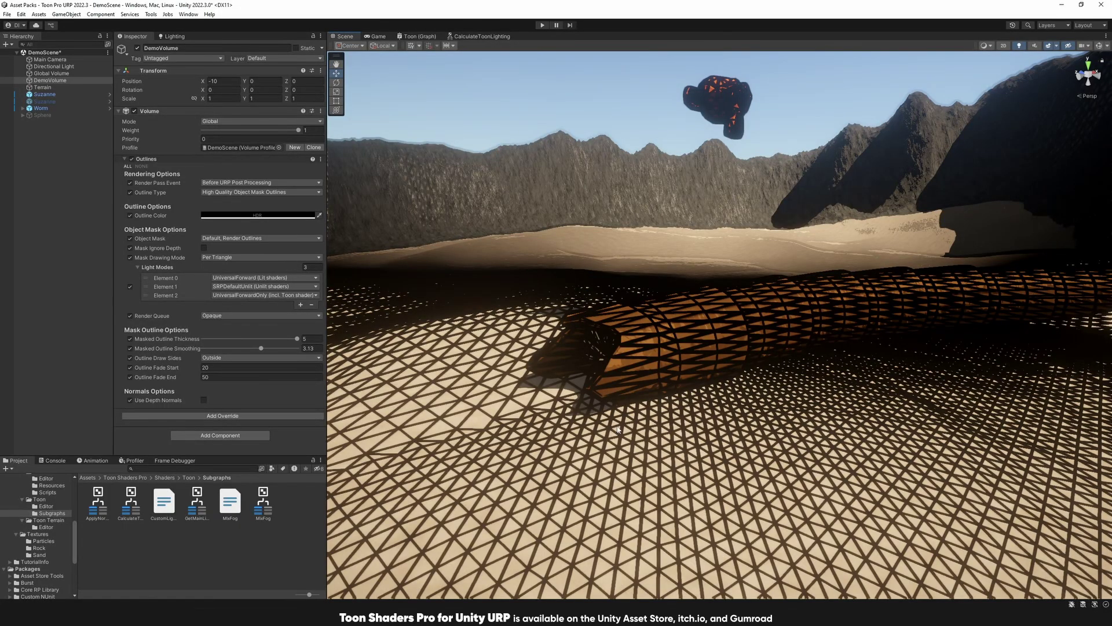
right_click_drag(627, 414, 620, 427)
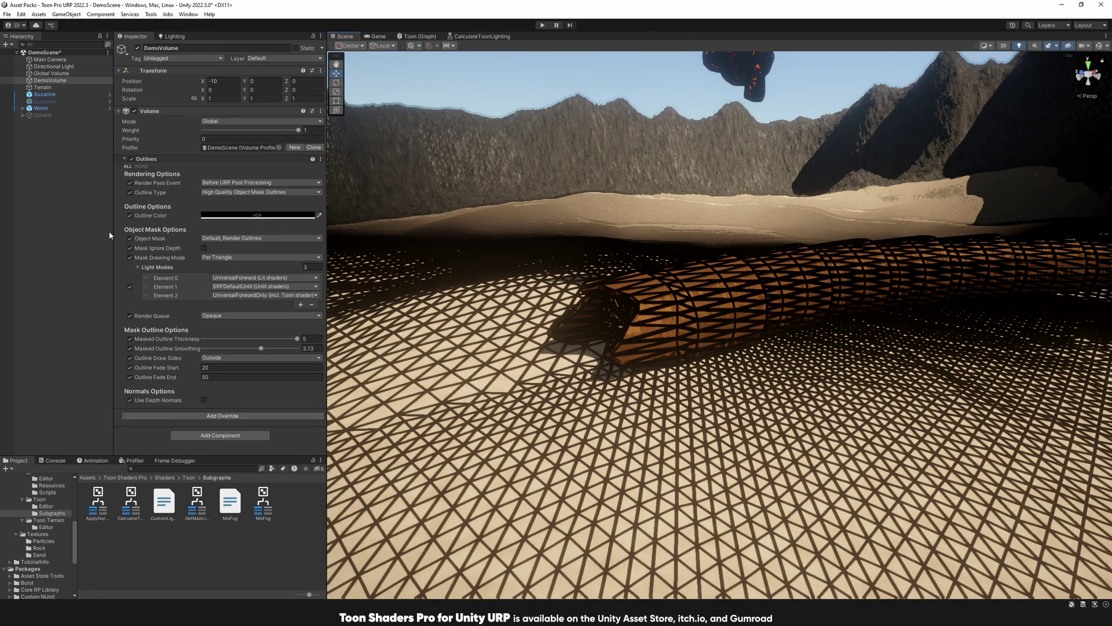
Step: Try Merge All Masked Objects, preview it with Debug Outline Mask, and restore High Quality Object Mask Outlines with Per Object drawing mode
left_click(227, 259)
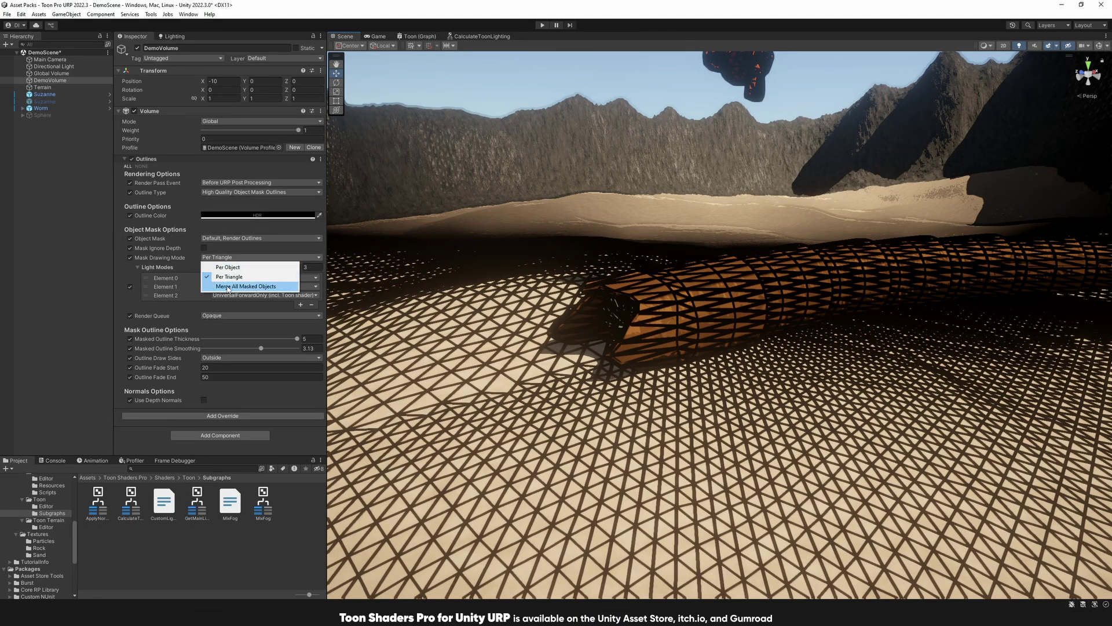
left_click(227, 286)
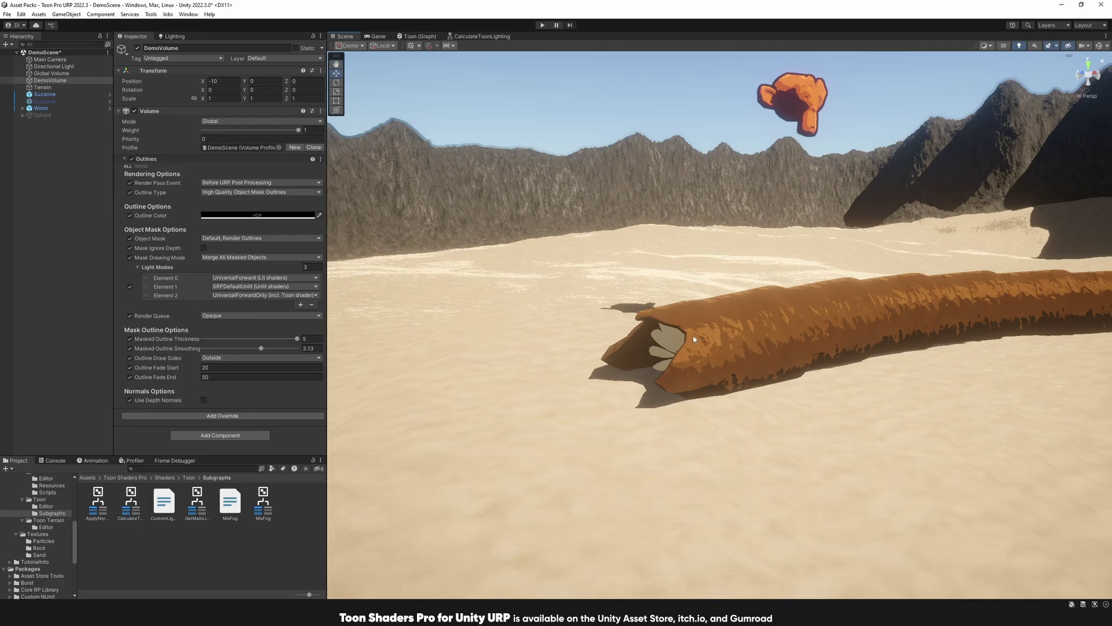
right_click_drag(637, 257, 771, 243)
left_click(204, 193)
left_click(230, 256)
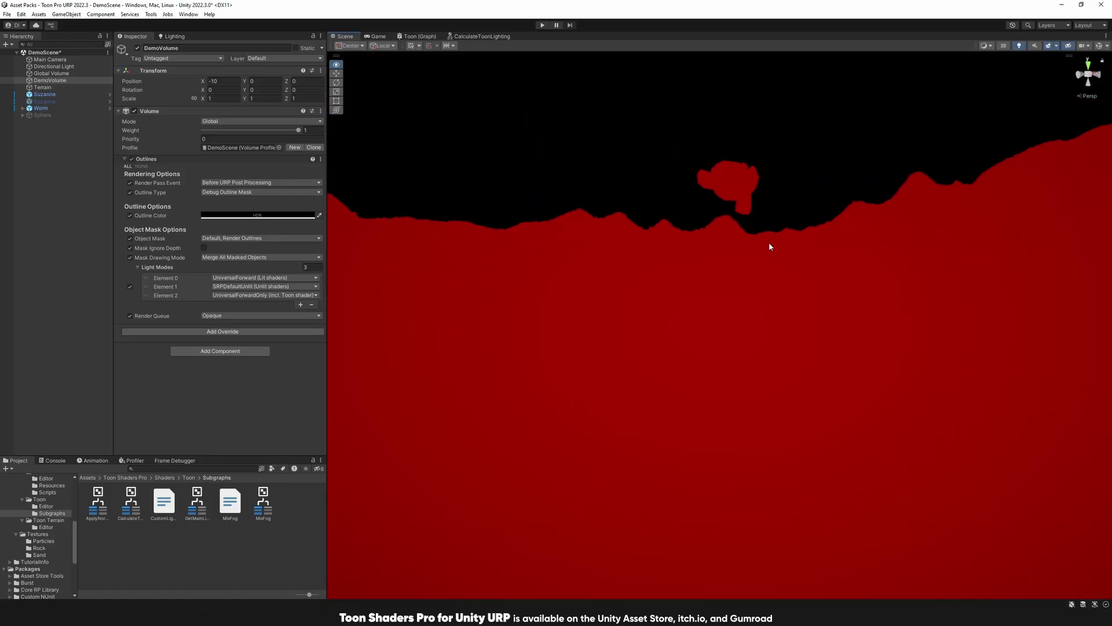
left_click(243, 193)
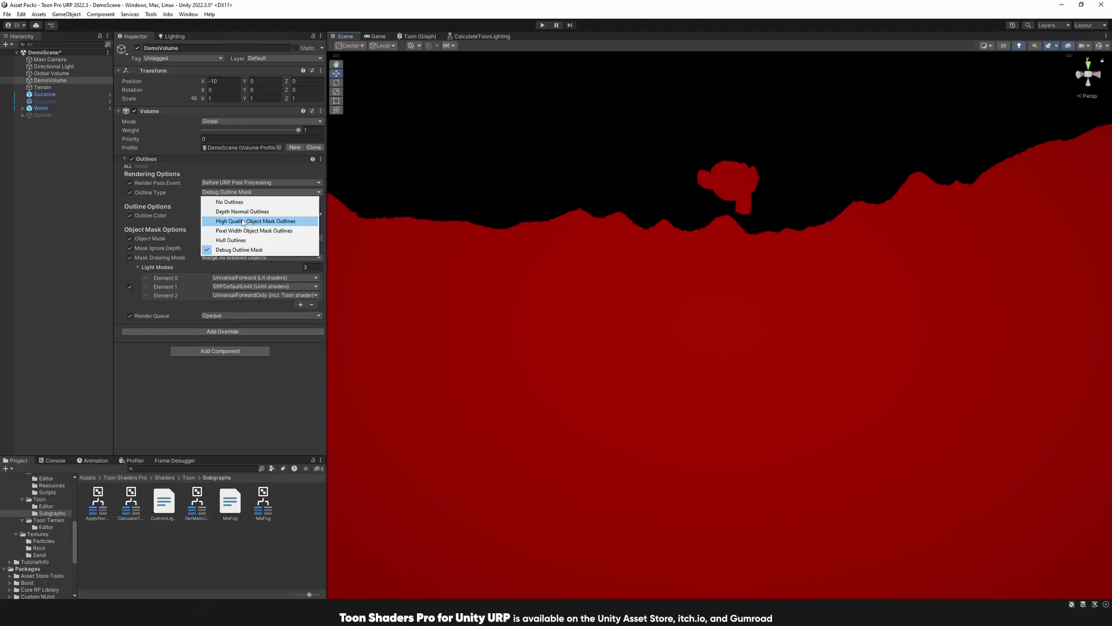
left_click(243, 221)
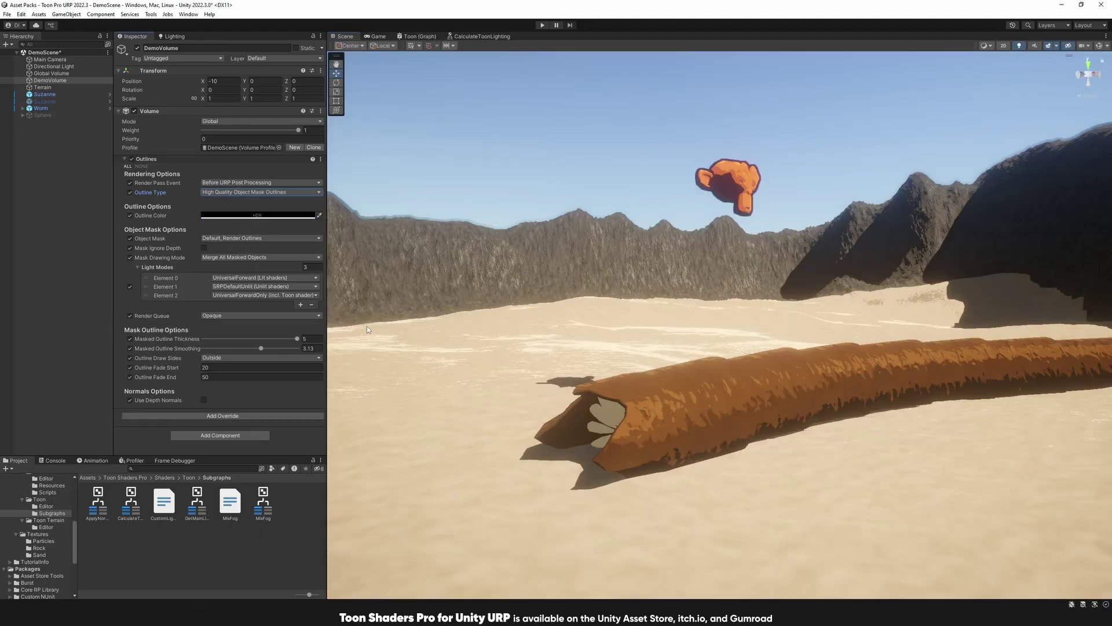
left_click(232, 257)
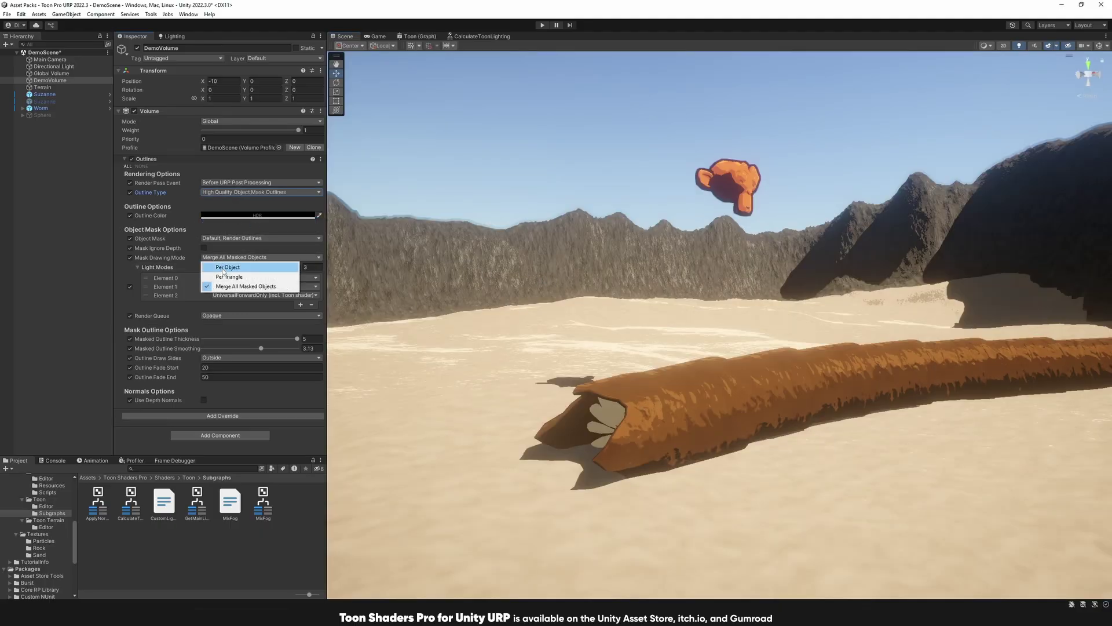
left_click(232, 267)
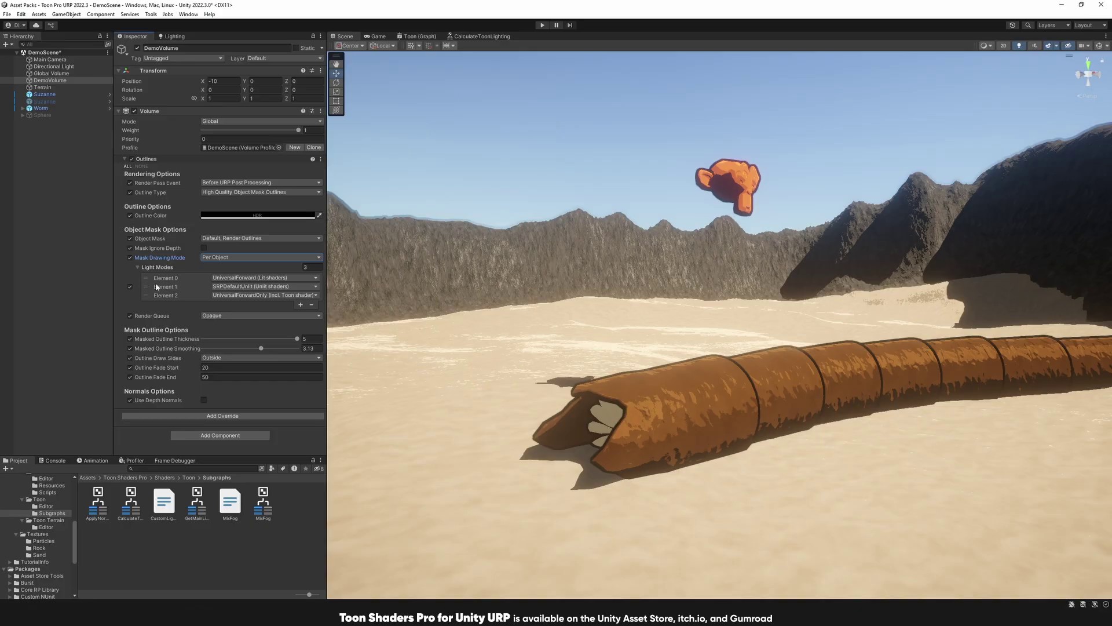
Step: Remove the UniversalForwardOnly (incl. Toon shader) entry from the Light Modes list in the Object Mask Options
mouse_move(161, 269)
left_click(183, 294)
left_click(311, 305)
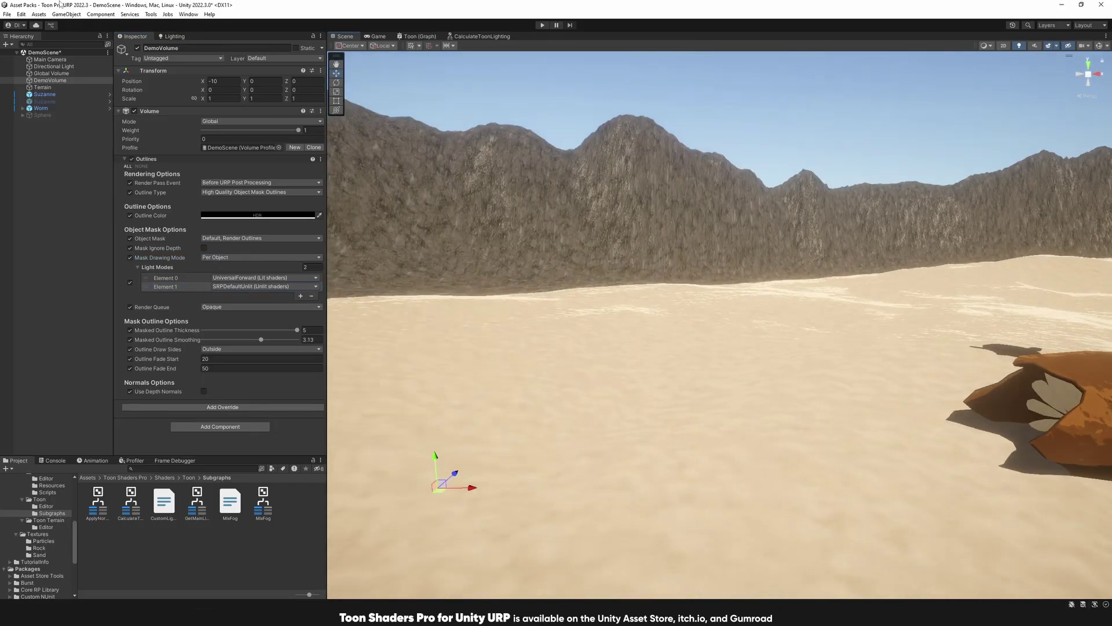
Step: Create a 3D sphere in the scene and set its position to 0, 0, 0
left_click(66, 14)
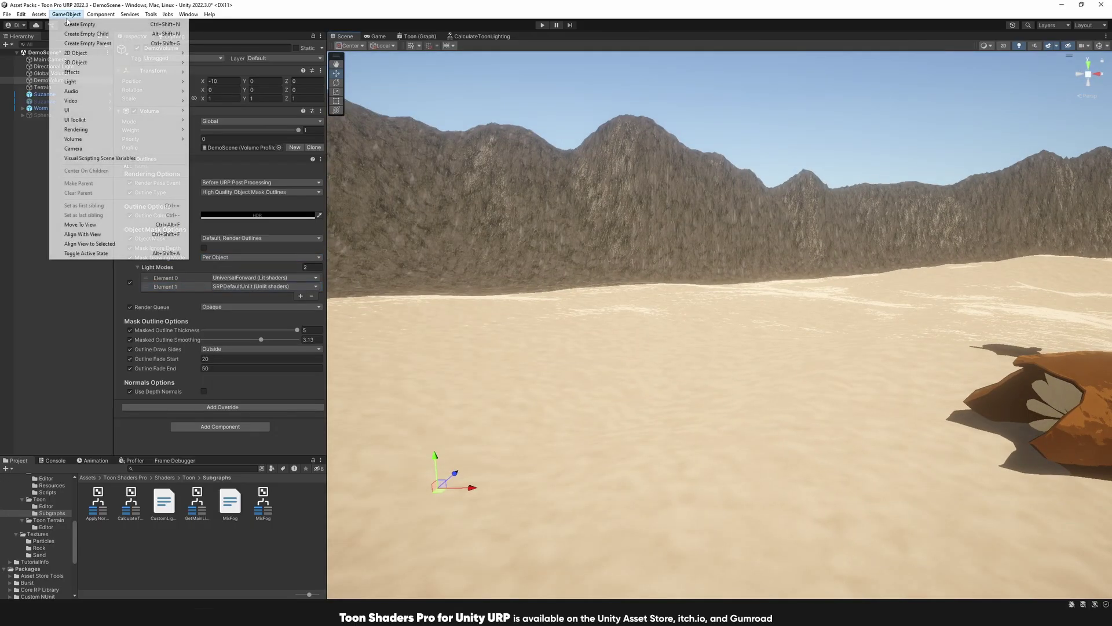
mouse_move(166, 62)
left_click(210, 72)
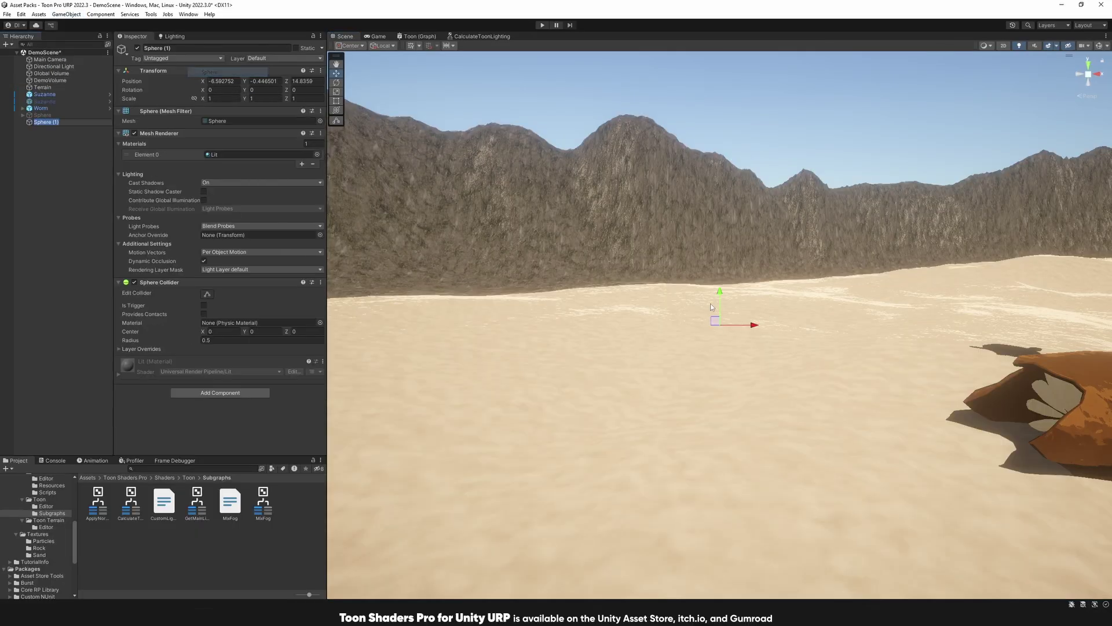
left_click(234, 82)
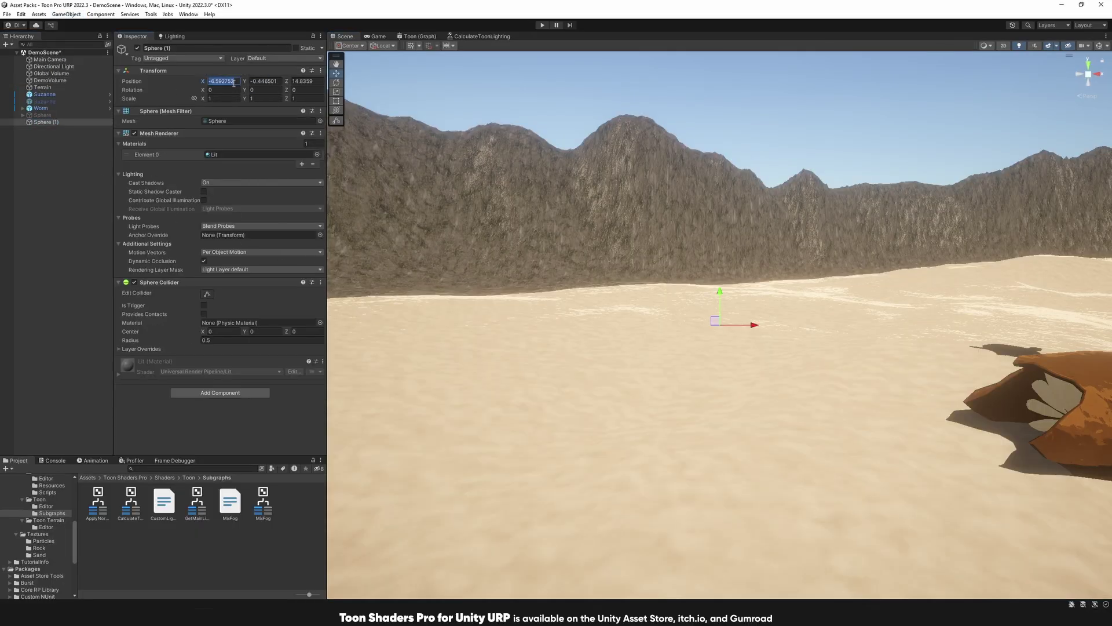
type("0")
key("Tab")
type("0")
key("Tab")
type("0")
key("Return")
Step: Raise the new sphere above the worm to a Y position of about 3.06
key("f")
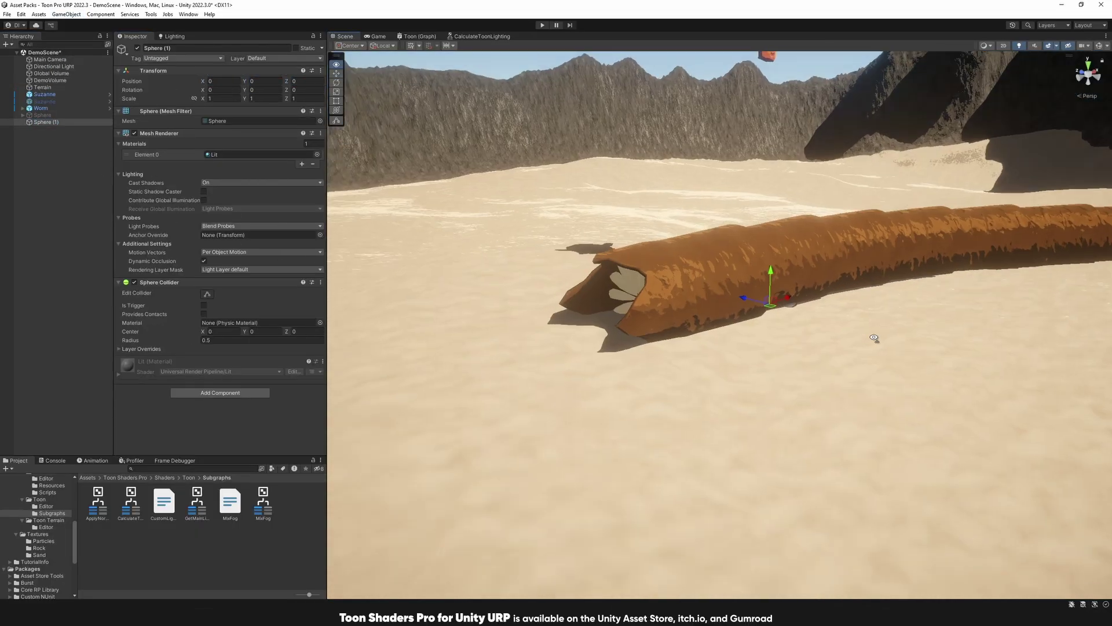
left_click_drag(771, 292, 773, 151)
right_click_drag(773, 152, 838, 154)
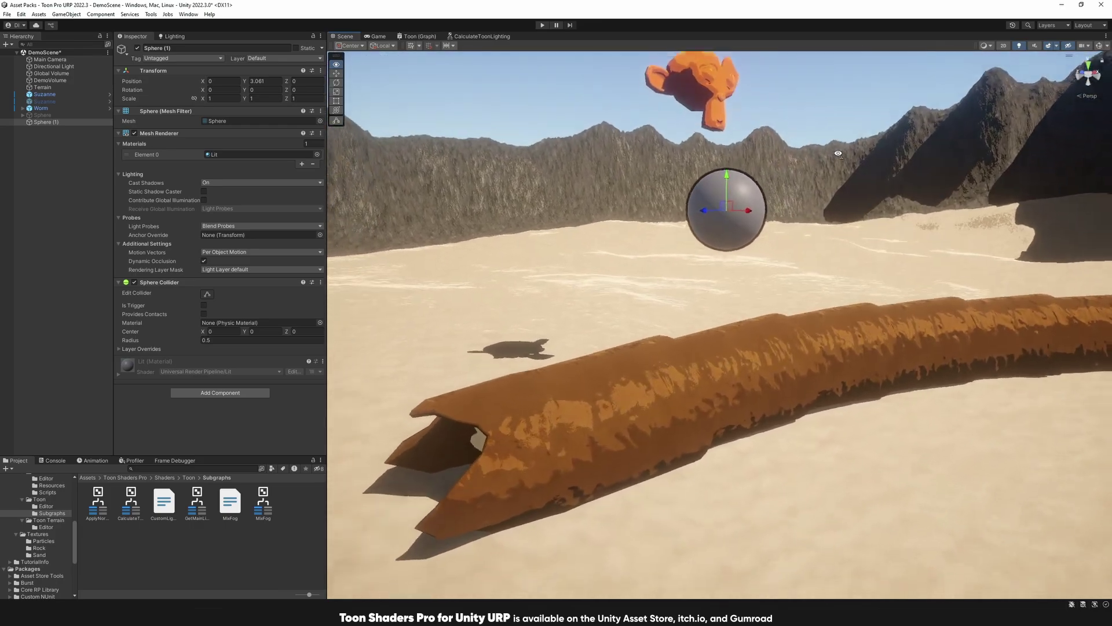
Step: Add a third Light Modes entry to the DemoVolume's Outlines override and set it to UniversalForwardOnly (incl. Toon shader)
left_click(50, 80)
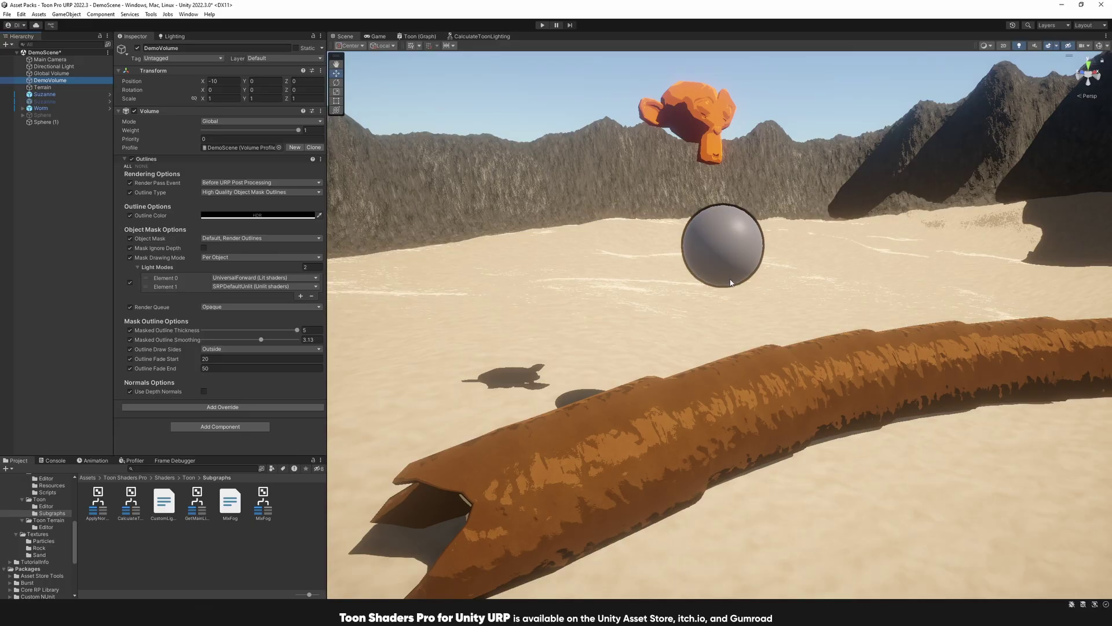
right_click_drag(687, 220, 683, 168)
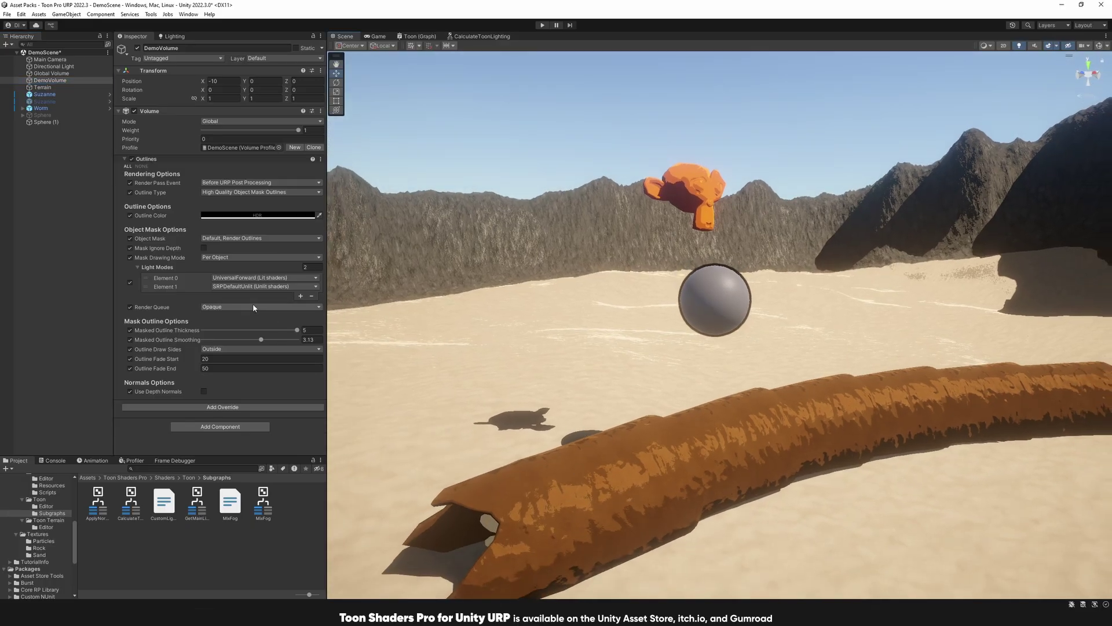
left_click(301, 296)
left_click(234, 295)
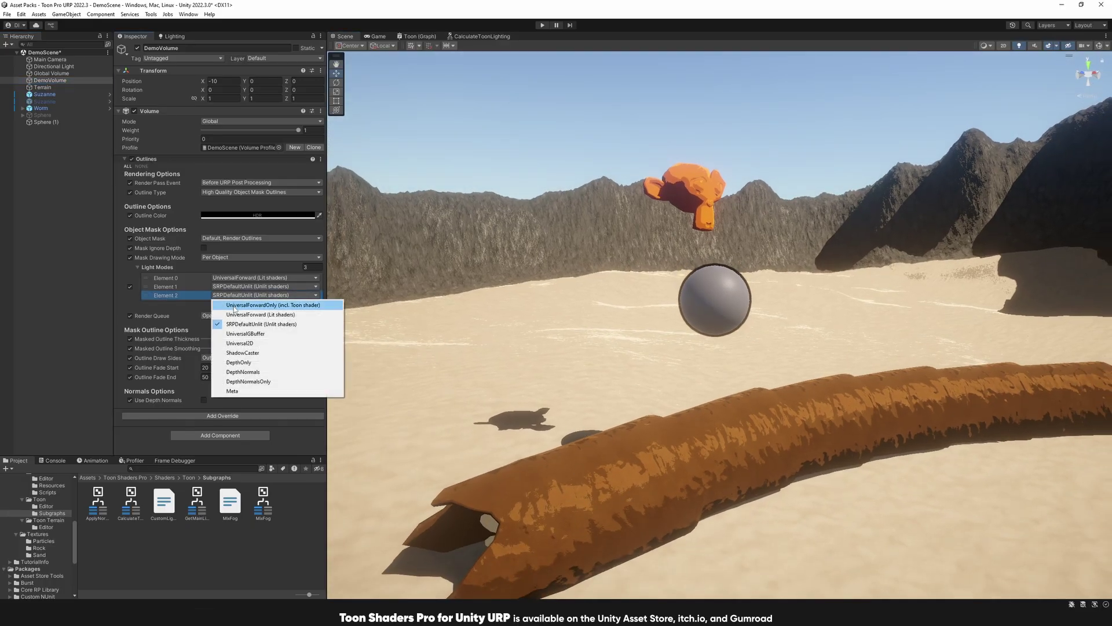
left_click(269, 306)
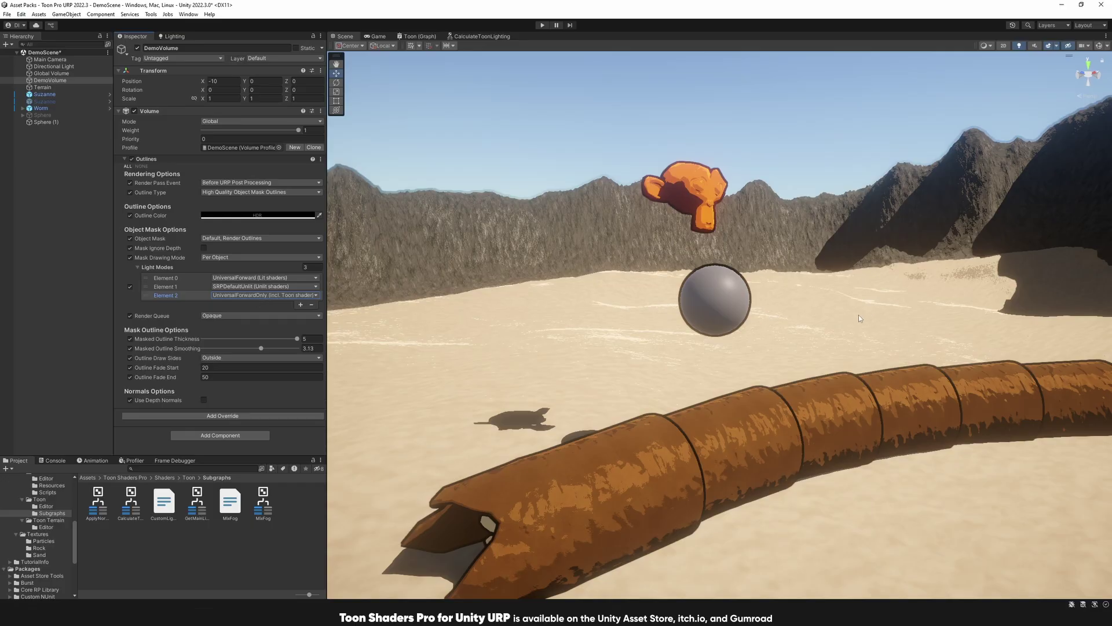
right_click_drag(810, 287, 816, 290)
key("s")
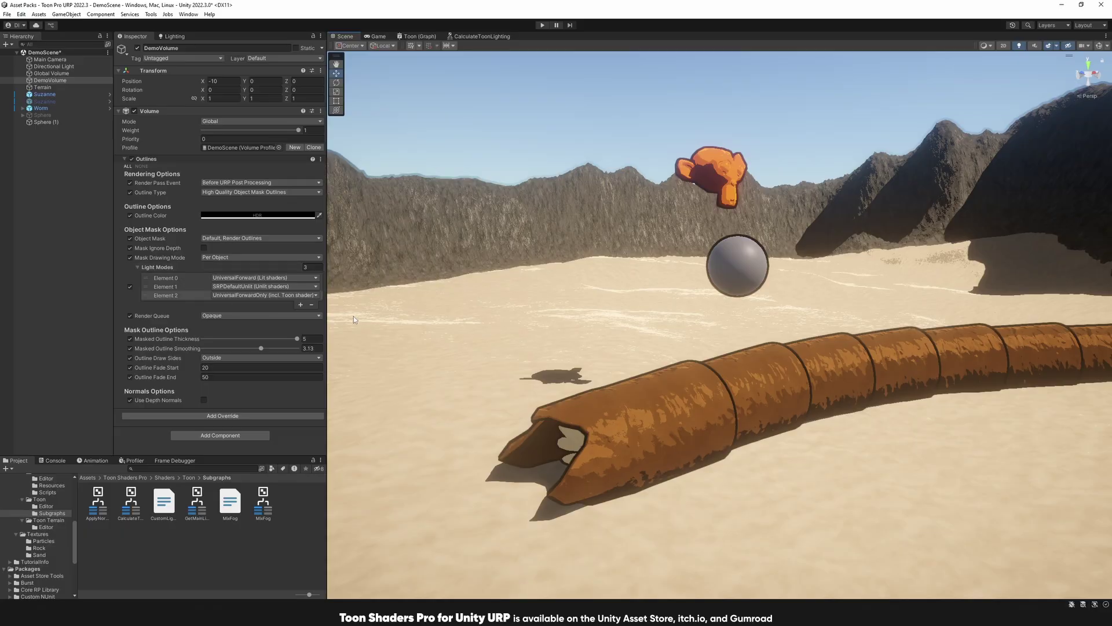
Step: Add a fourth entry to the Light Modes list and set it to DepthOnly
left_click(301, 307)
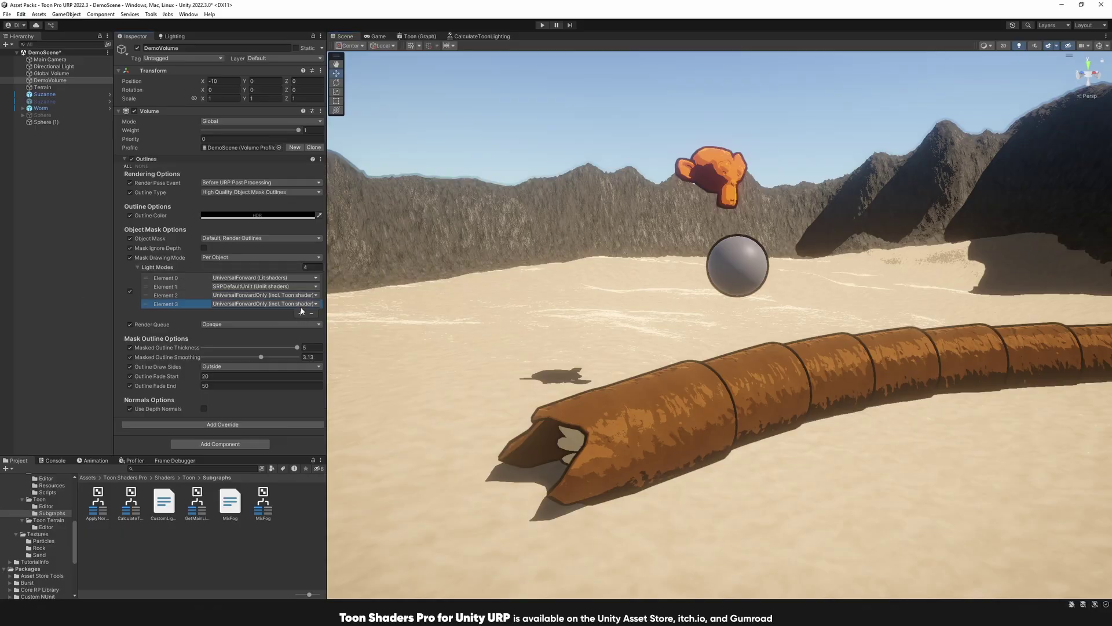
left_click(249, 305)
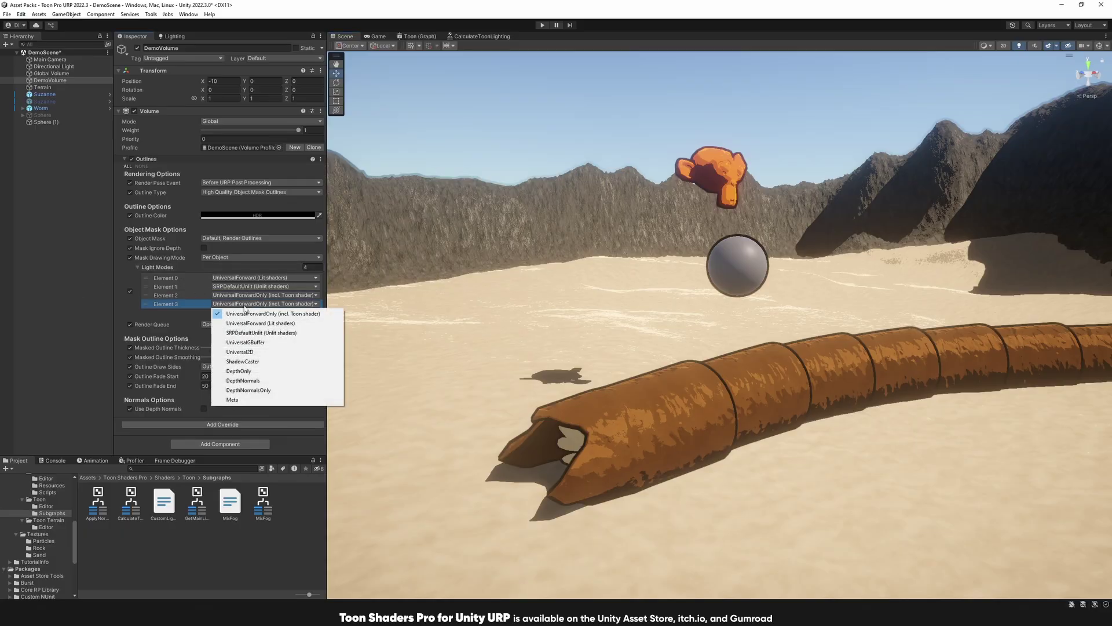
left_click(257, 371)
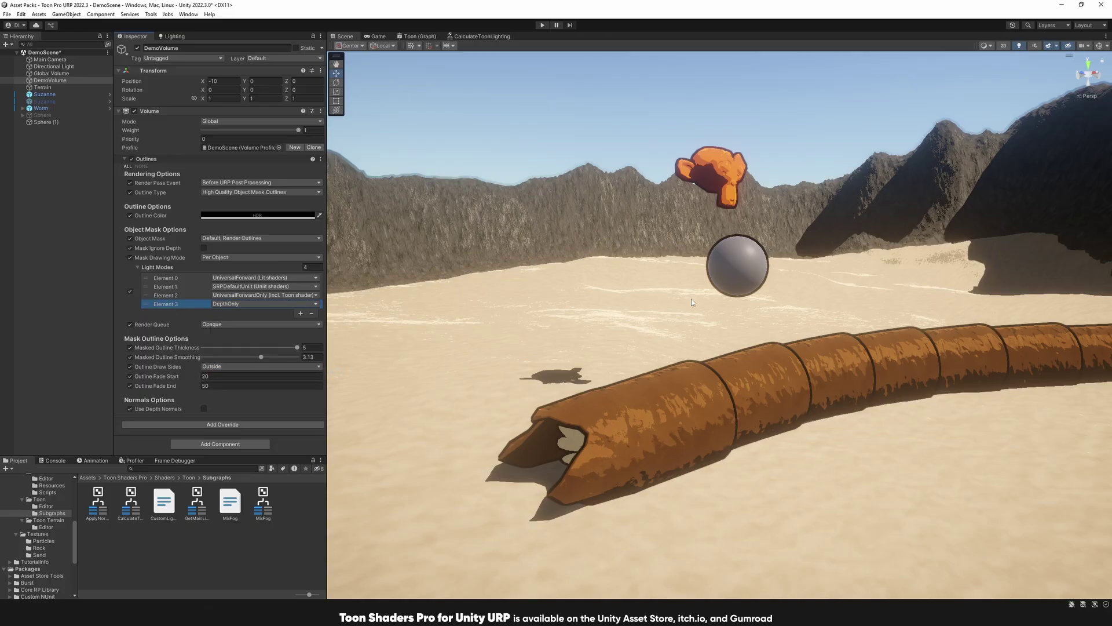
Step: Remove the fourth Light Modes entry from the Outlines override and set the Render Queue to Transparent
left_click(310, 313)
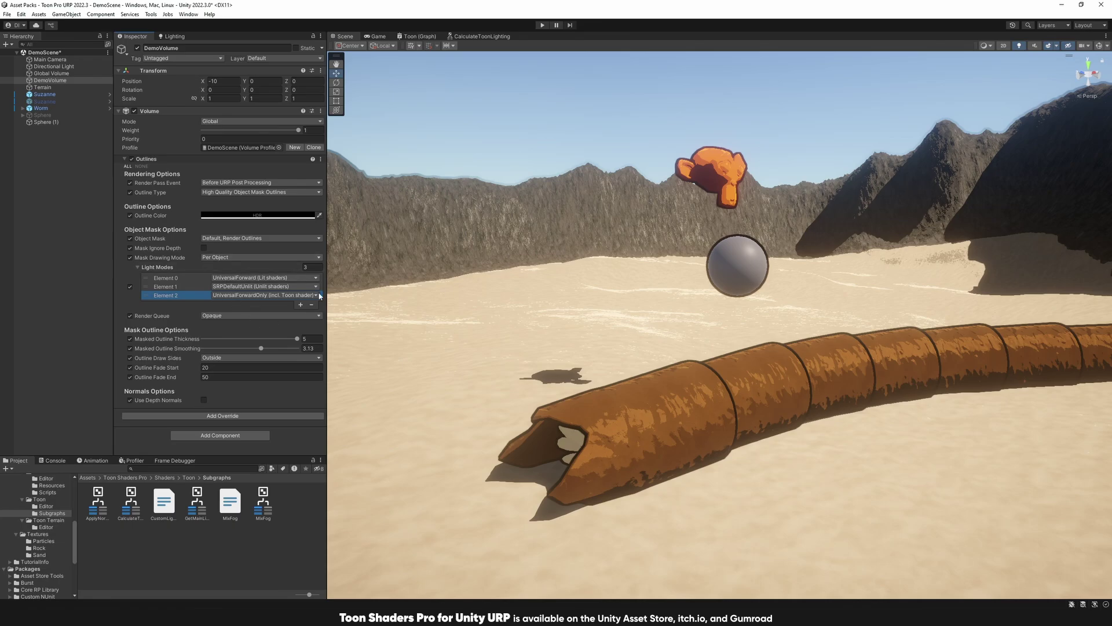
left_click(220, 316)
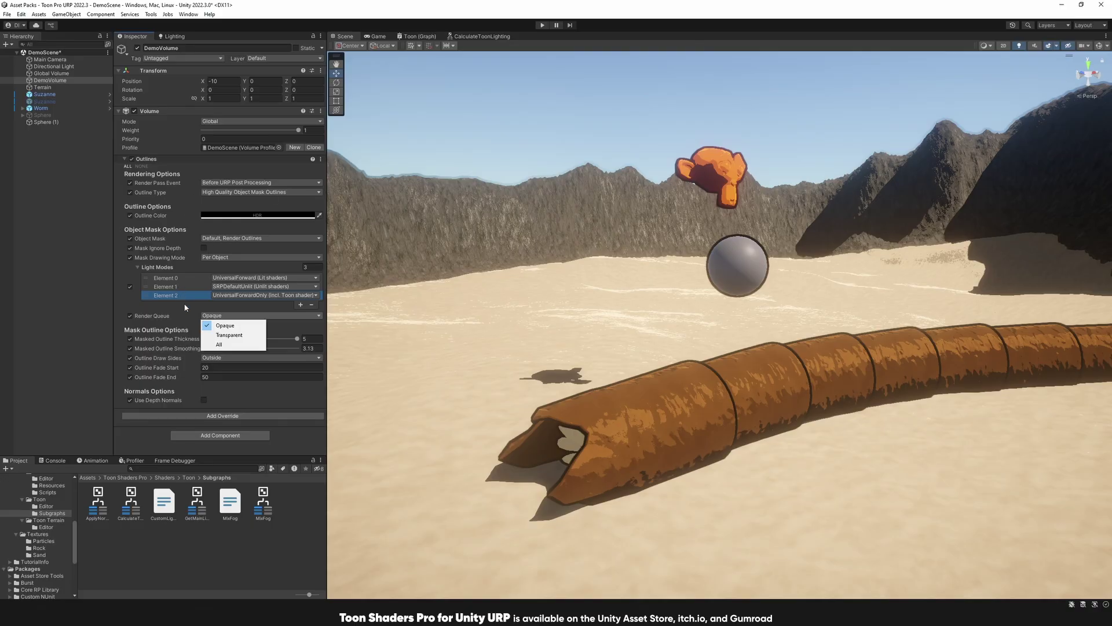
left_click(231, 336)
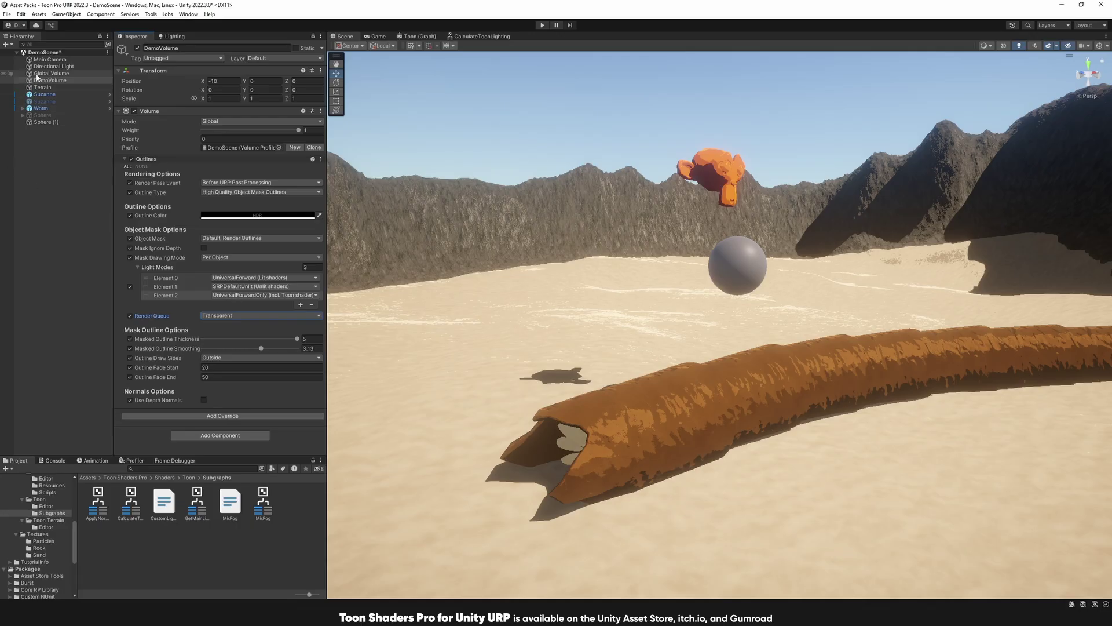
Step: Activate the disabled second Suzanne object that uses the Transparent material and view it in the scene
left_click(45, 101)
left_click(138, 49)
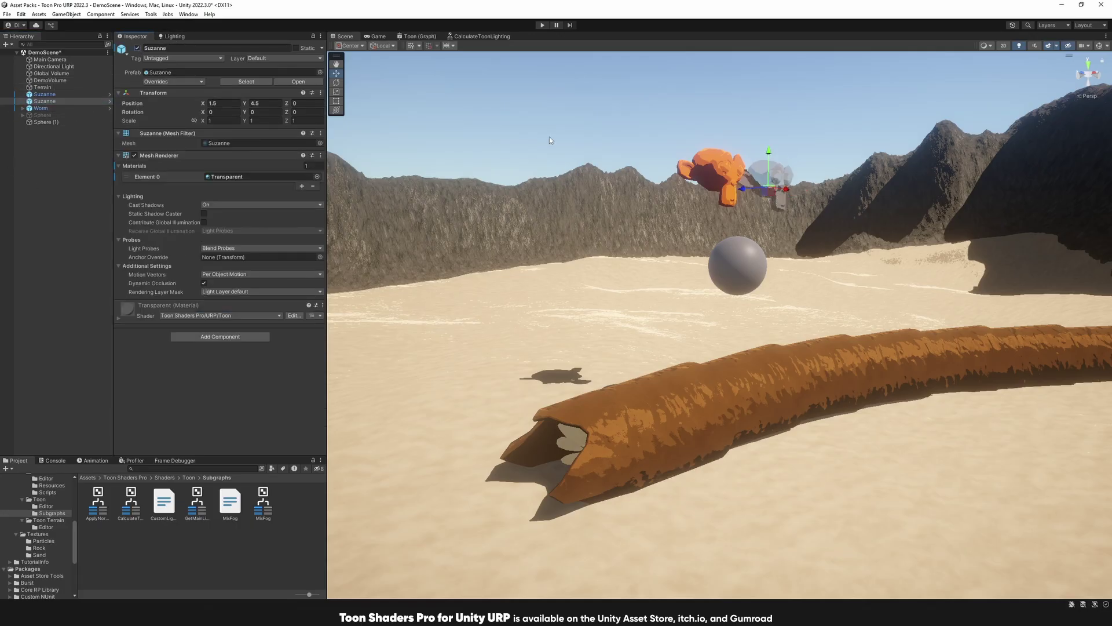
right_click_drag(842, 201, 878, 183)
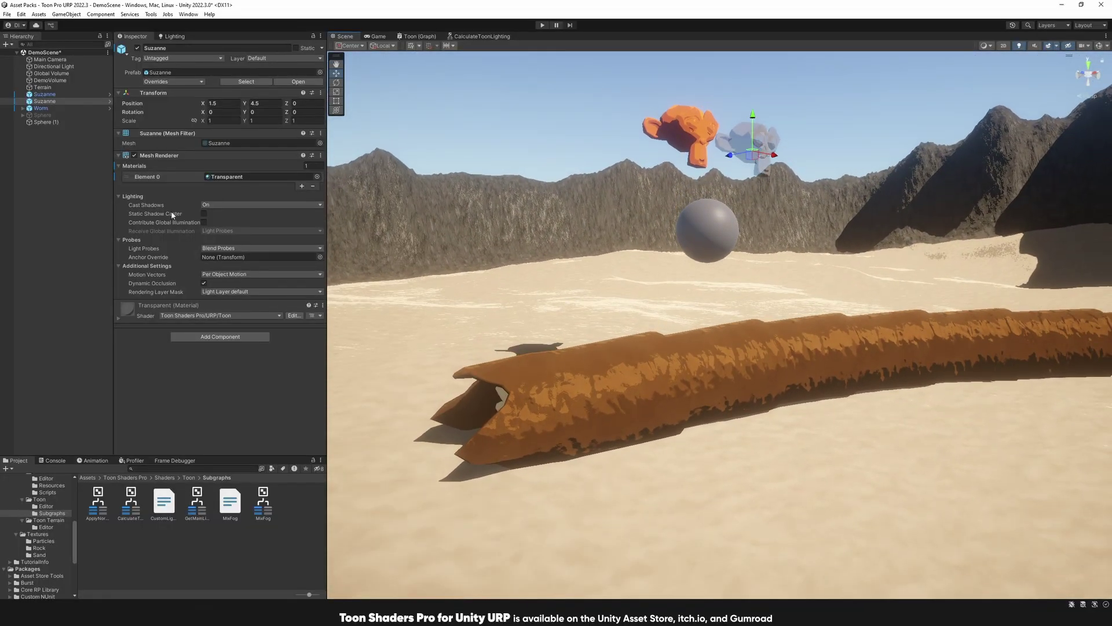
Step: Try the DemoVolume's outline Render Queue on All, and set it back to Opaque
left_click(52, 80)
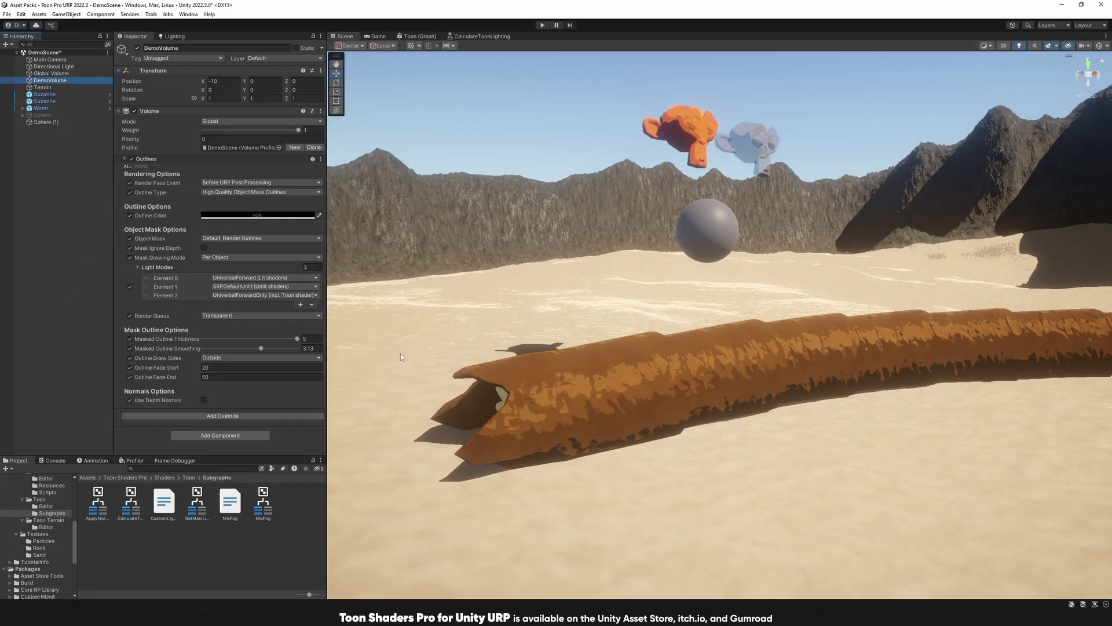
left_click(220, 317)
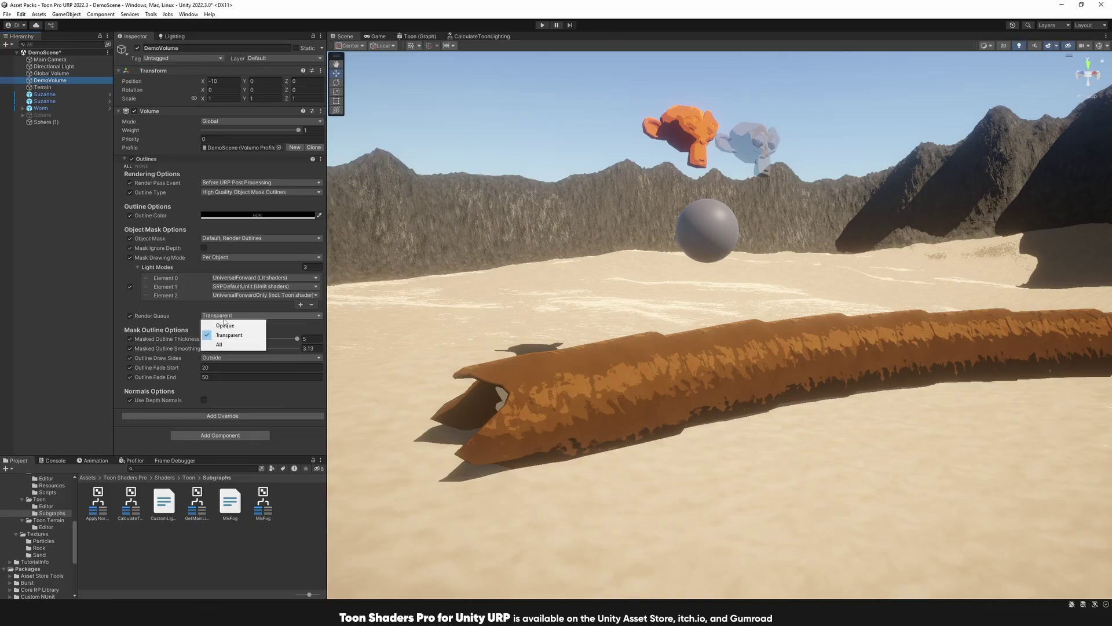
left_click(221, 346)
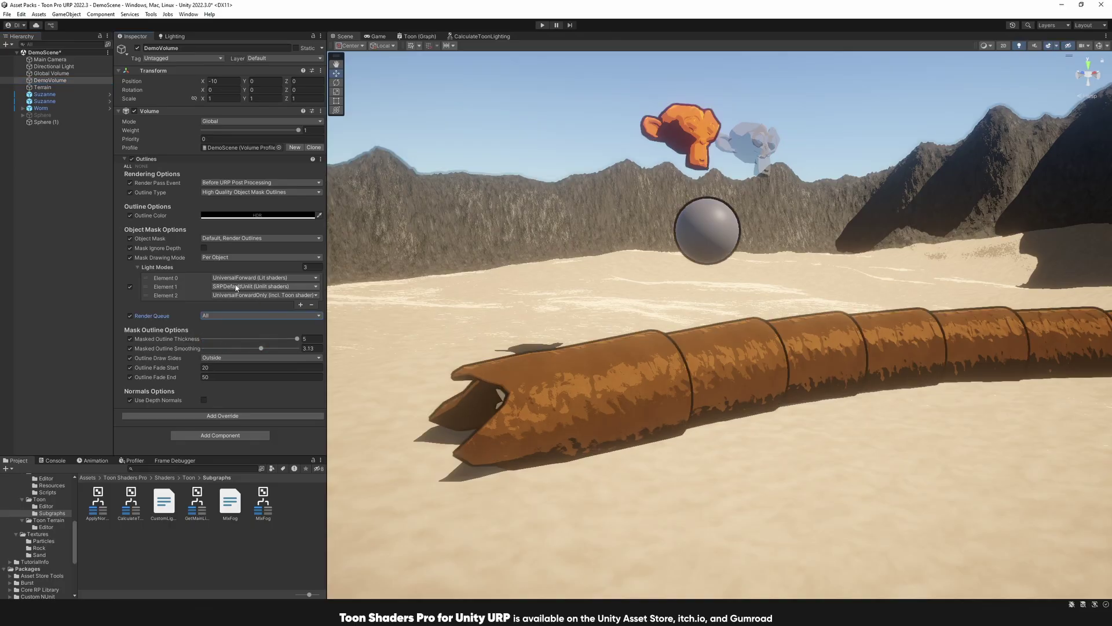
left_click(217, 317)
left_click(236, 327)
right_click_drag(633, 303, 371, 322)
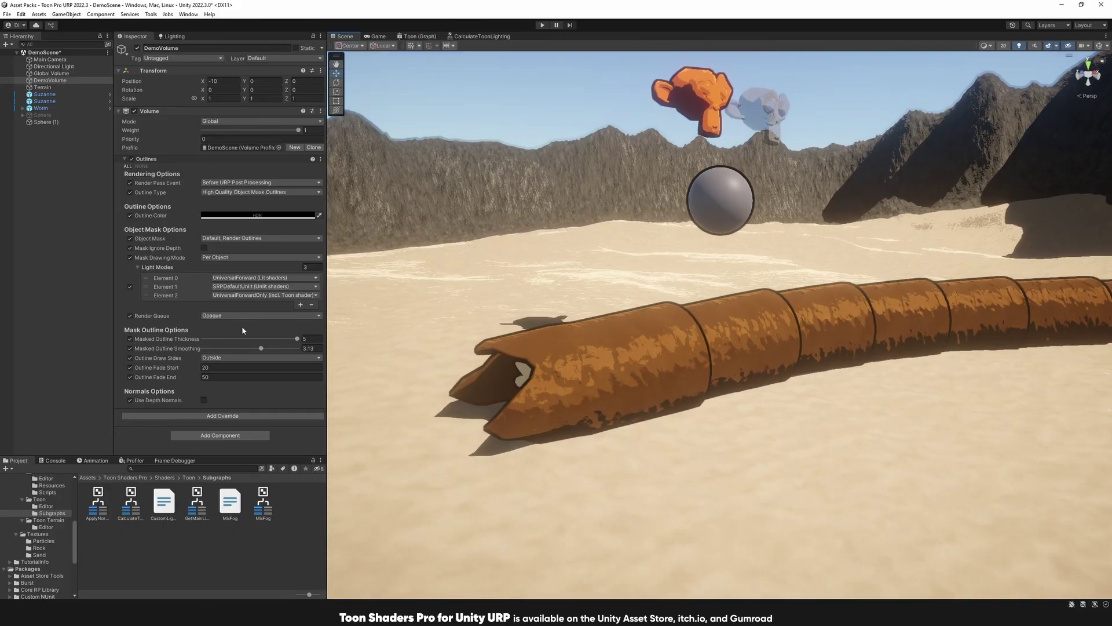
Step: Compare Masked Outline Thickness values of 3 and 5, finishing at 3
left_click_drag(296, 339, 356, 351)
left_click_drag(297, 339, 246, 346)
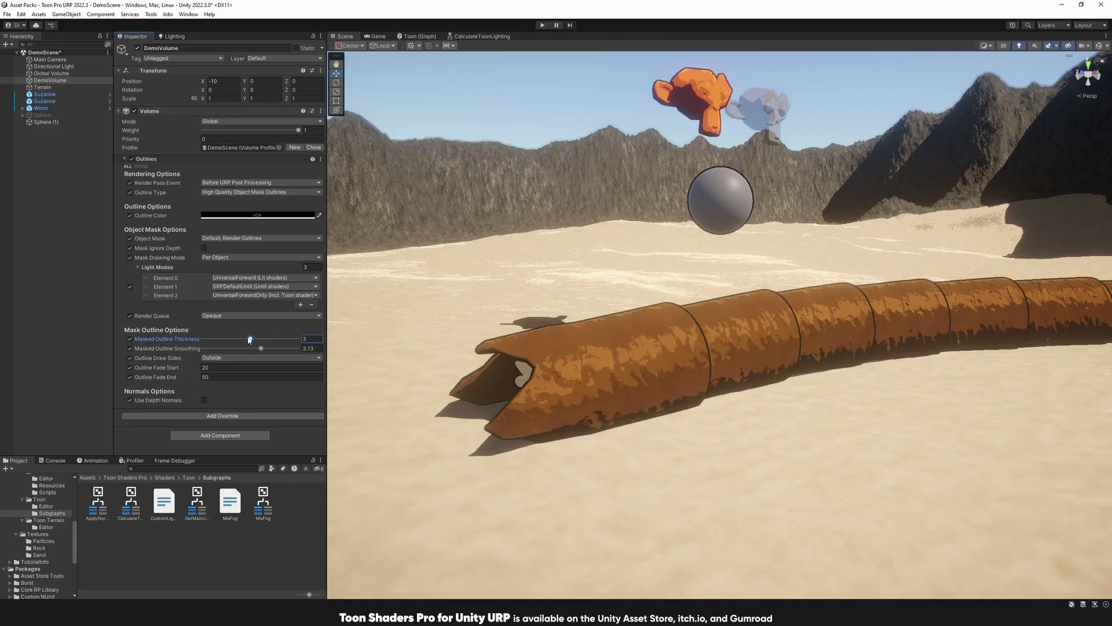
left_click_drag(250, 339, 310, 346)
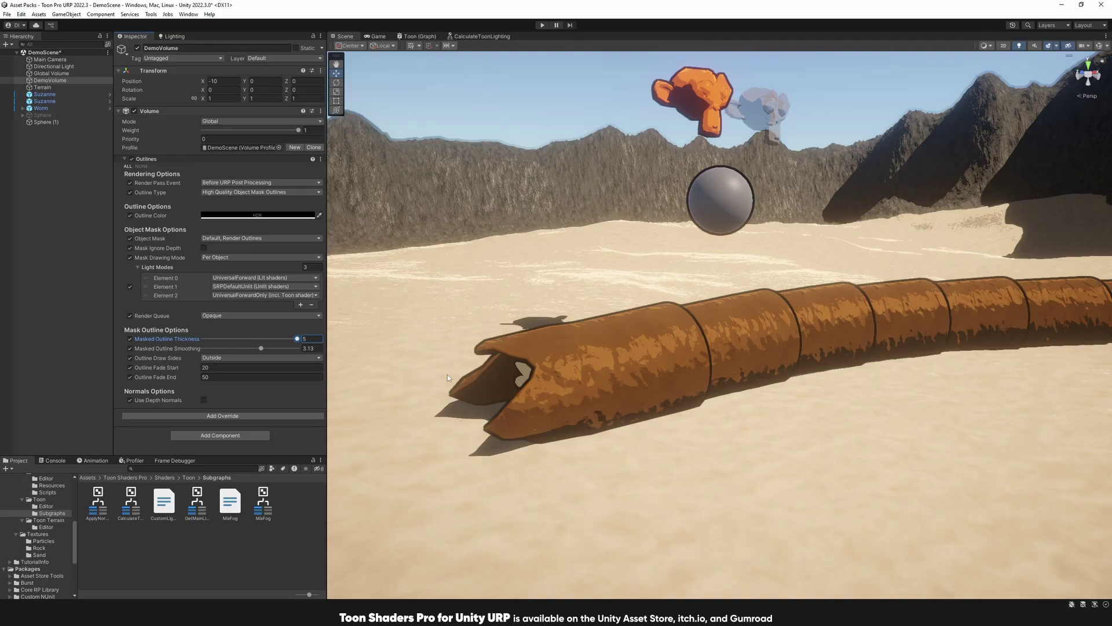
left_click_drag(297, 338, 250, 339)
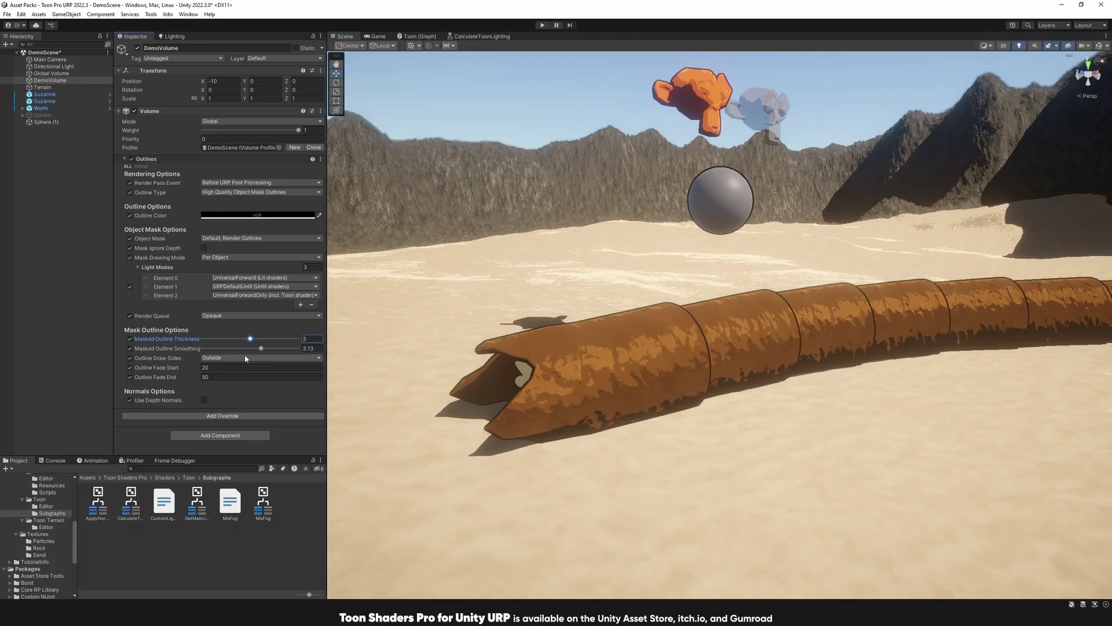
Step: Lower the Masked Outline Smoothing to 0.1 to inspect the worm's outline up close, and raise it to about 2.83
left_click_drag(264, 350, 212, 353)
right_click_drag(556, 316, 510, 330)
key("w")
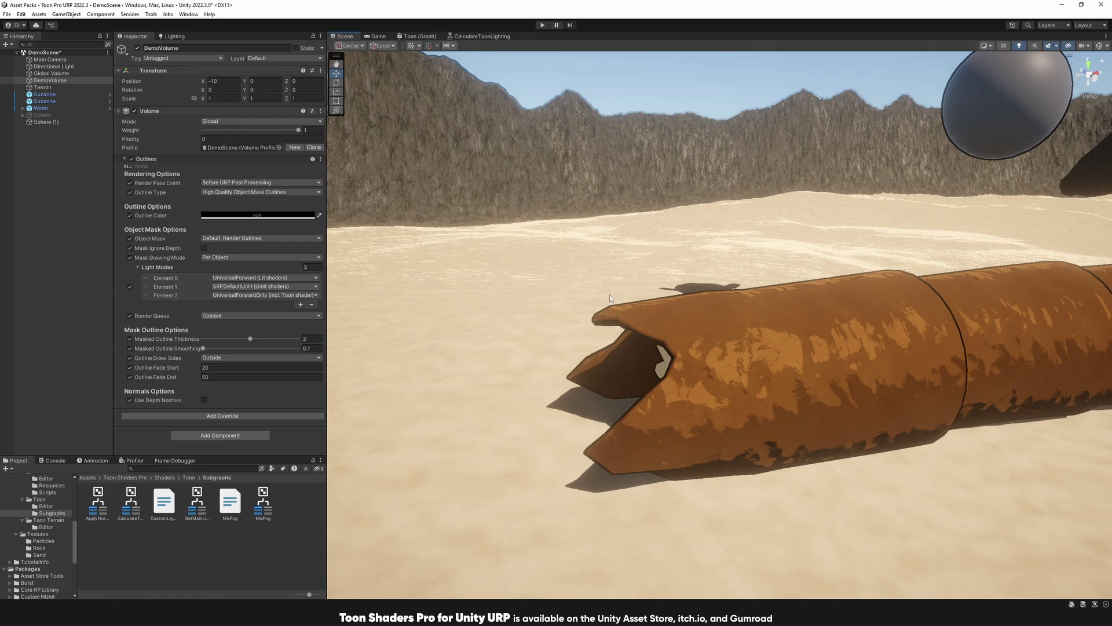
left_click_drag(203, 348, 256, 356)
key("s")
right_click_drag(747, 375, 764, 380)
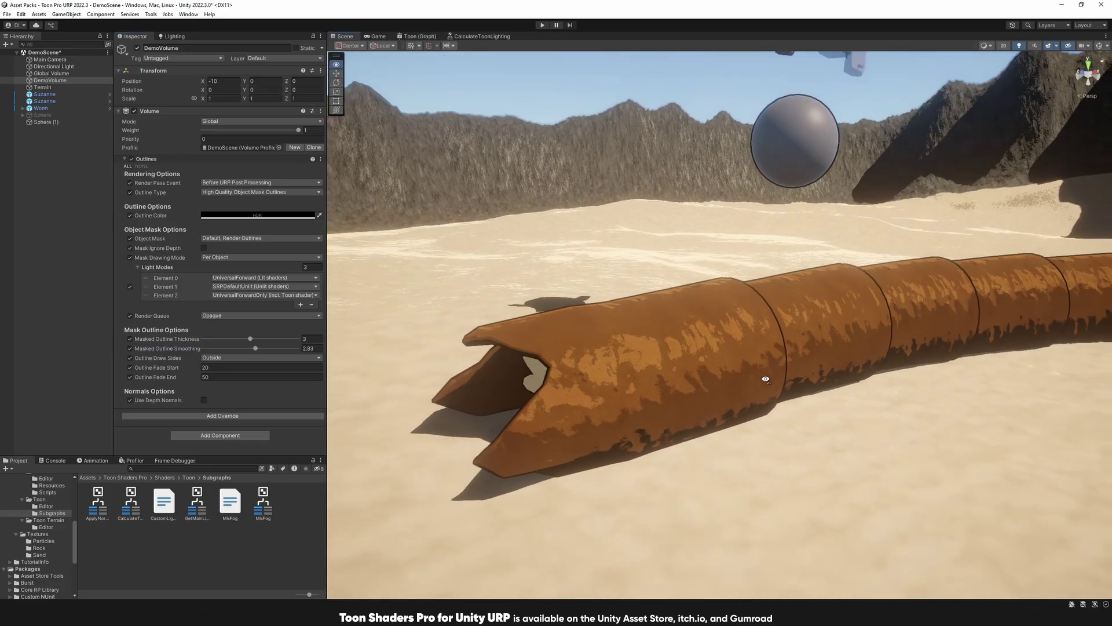
Step: Try the Outline Draw Sides option on Inside, and set it to Both
left_click(213, 359)
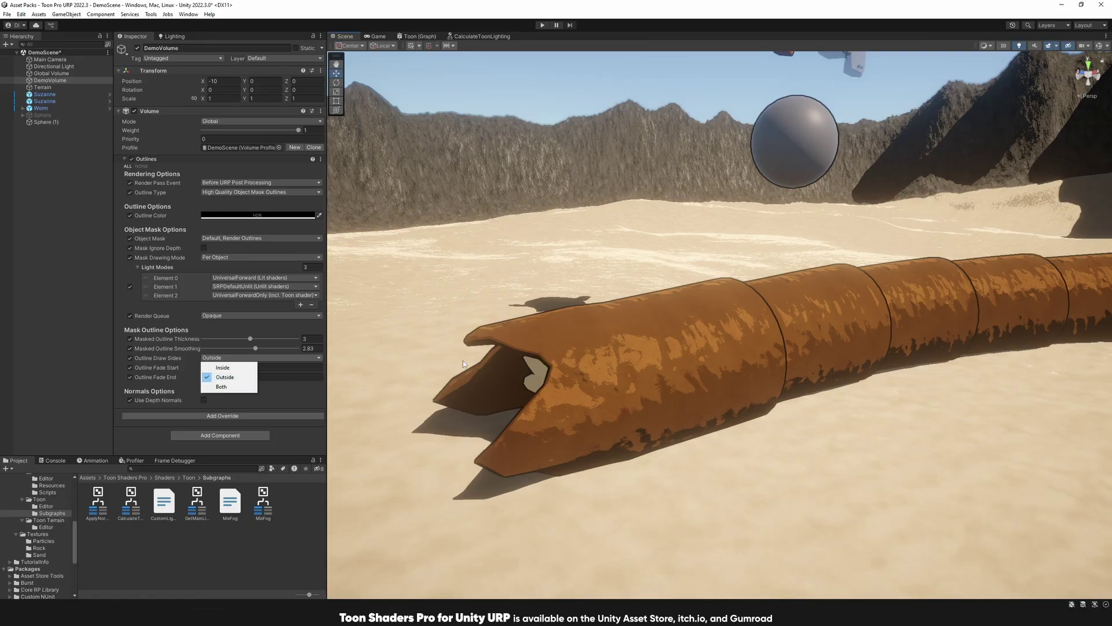
left_click(225, 367)
left_click(226, 357)
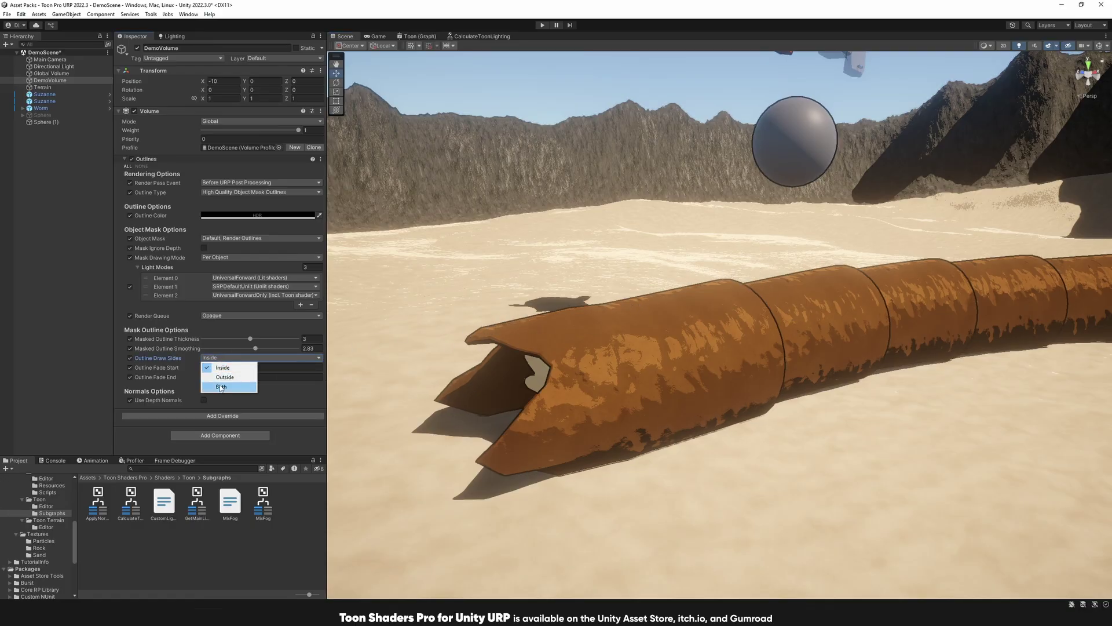
left_click(226, 387)
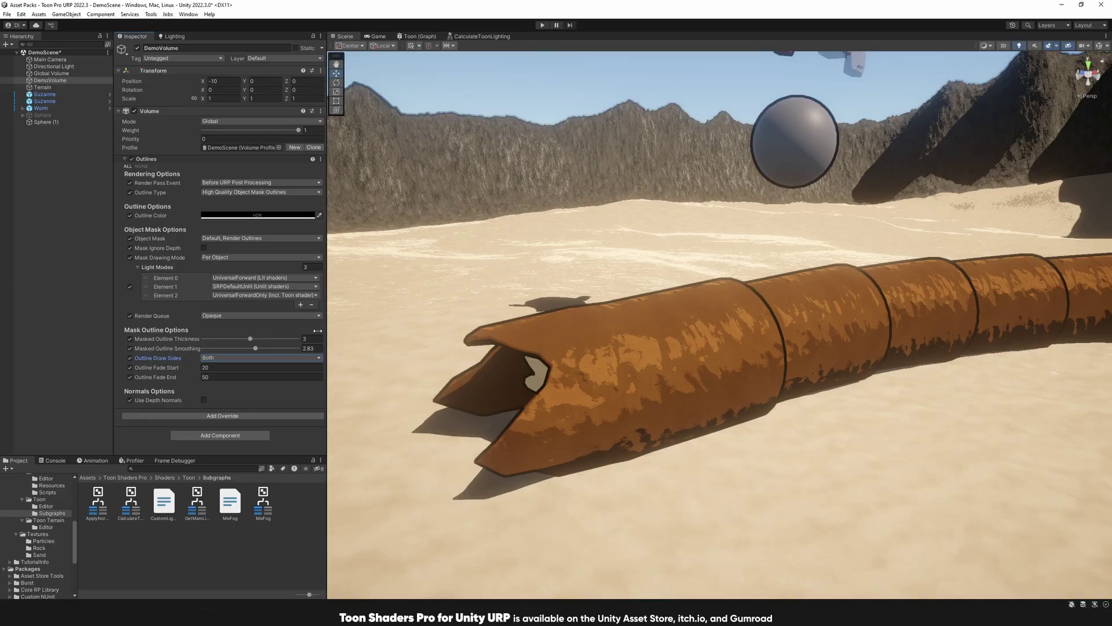
Step: Raise the Masked Outline Thickness to 5 for comparison, and set it to 2
left_click_drag(250, 339, 380, 344)
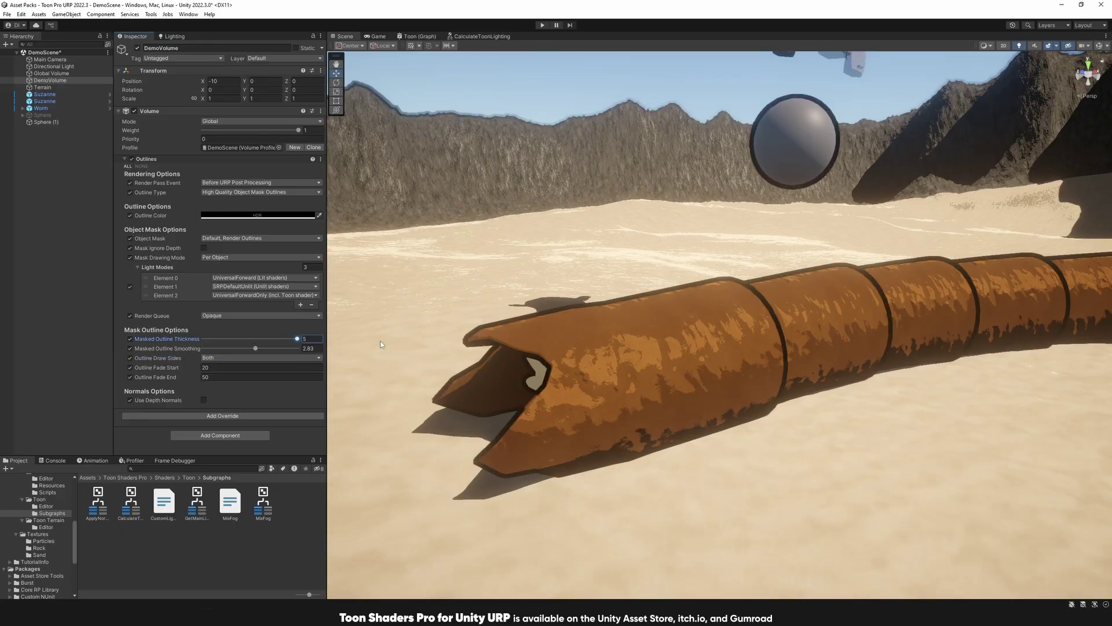
left_click(312, 338)
type("2")
key("Return")
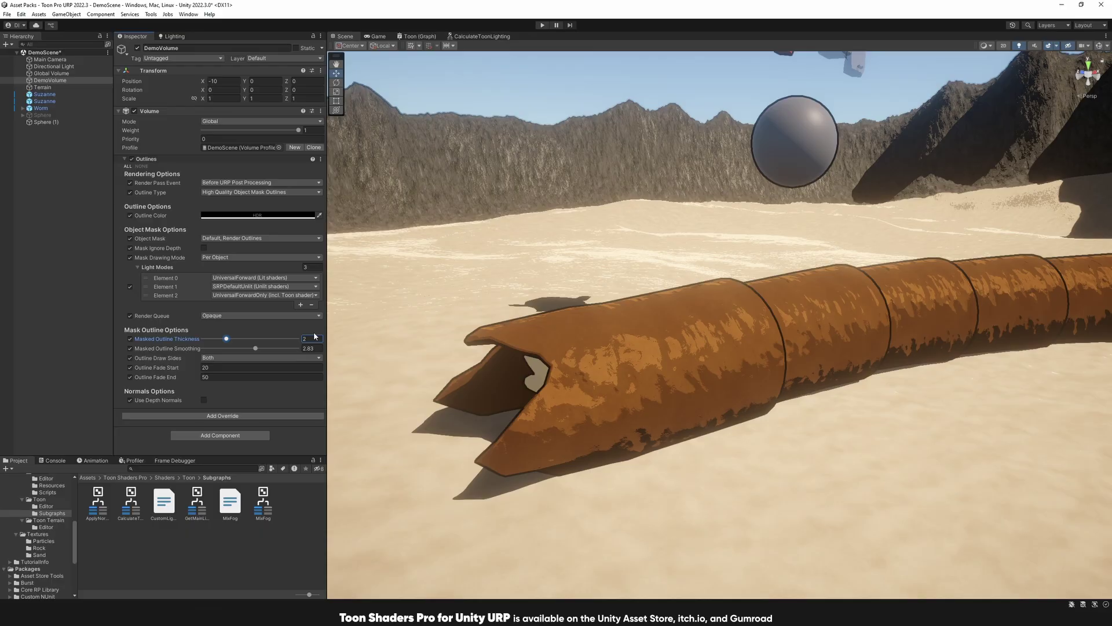
right_click_drag(579, 319, 564, 318)
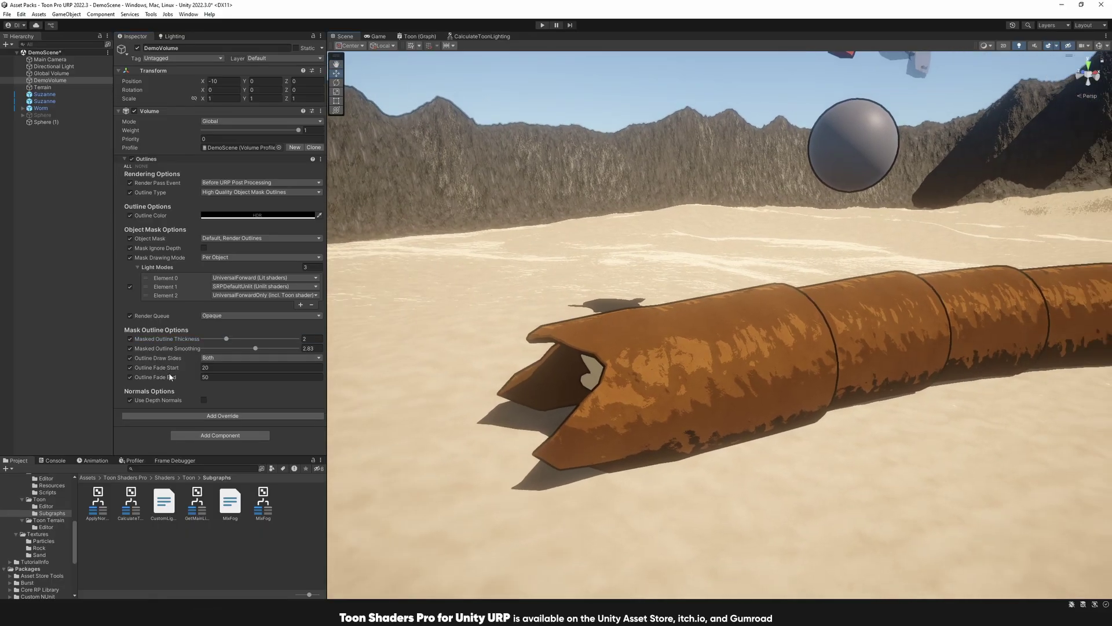
Step: Increase the Outline Fade End distance to about 519.9 and look at the outlines on the distant terrain
right_click_drag(539, 353, 536, 358)
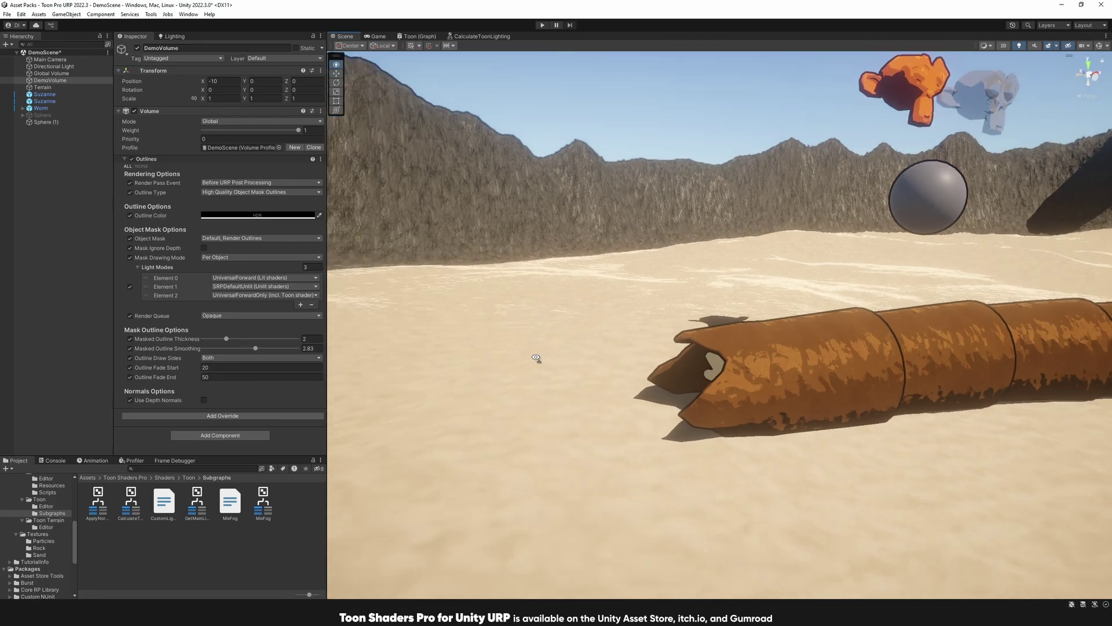
left_click_drag(190, 376, 575, 391)
left_click_drag(784, 397, 819, 398)
left_click_drag(819, 398, 819, 399)
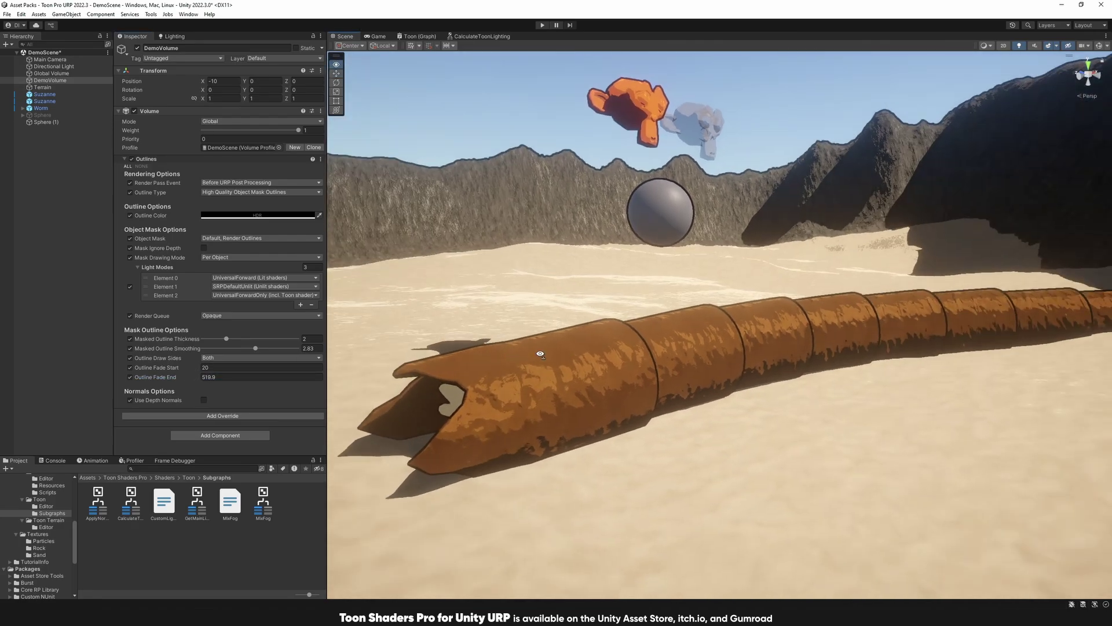
right_click_drag(684, 325, 614, 337)
right_click_drag(388, 362, 619, 351)
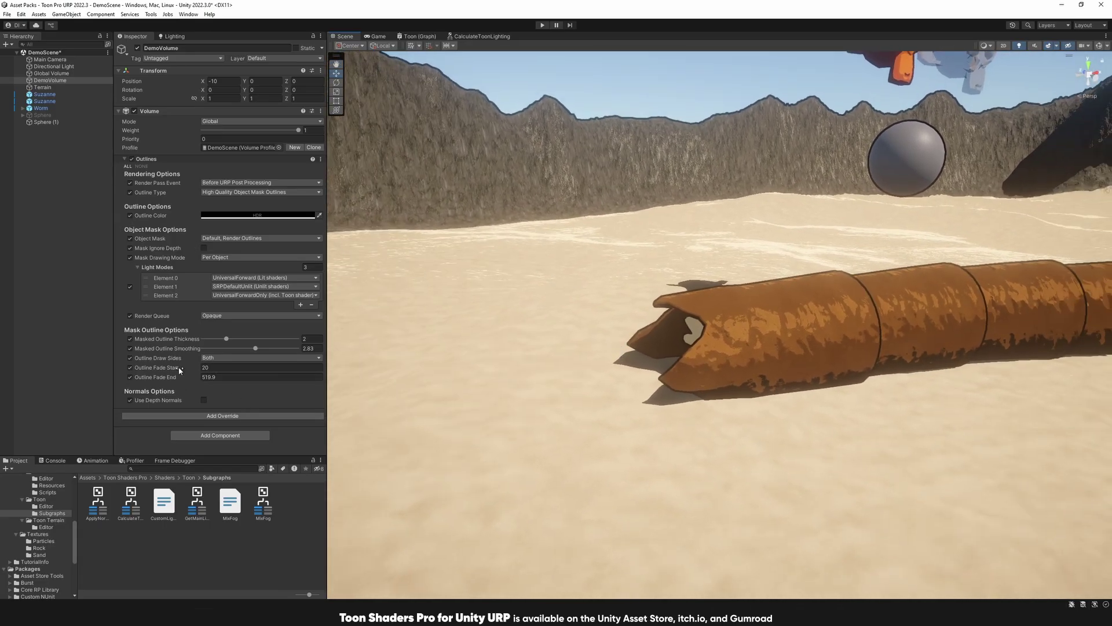
Step: Raise the Outline Fade Start to about 33.2 and set the Outline Fade End to 50
mouse_move(182, 367)
left_mouse_down()
mouse_move(211, 369)
mouse_move(160, 369)
mouse_move(178, 368)
left_mouse_up()
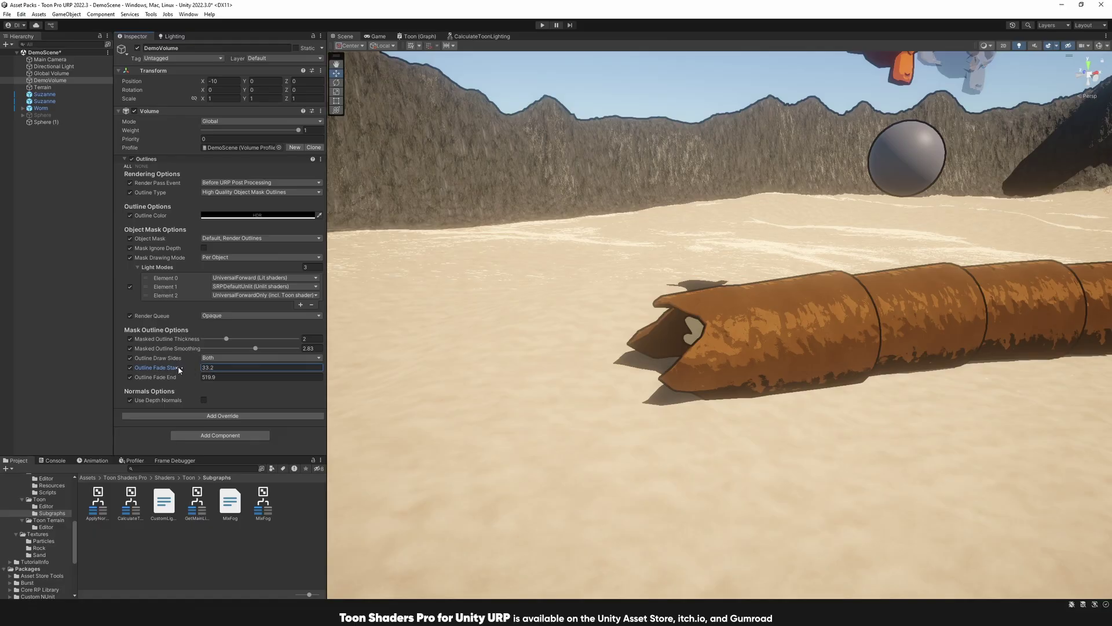
left_click(224, 369)
left_click(224, 377)
type("50")
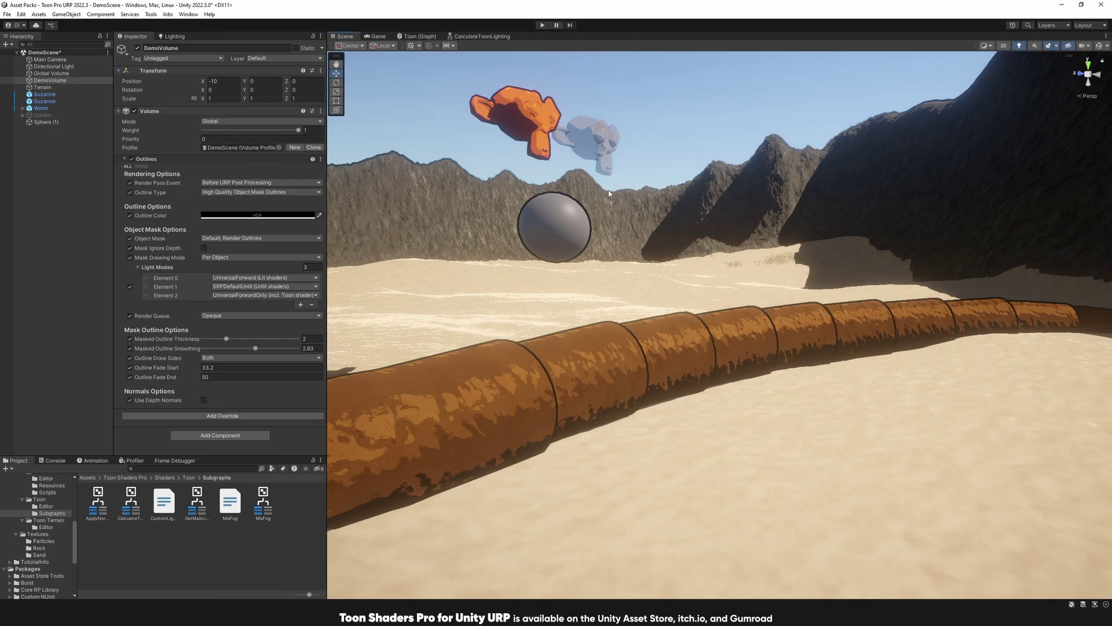
Step: Set the Outline Fade End to 120 and the Outline Fade Start to 80
left_click(204, 376)
type("120")
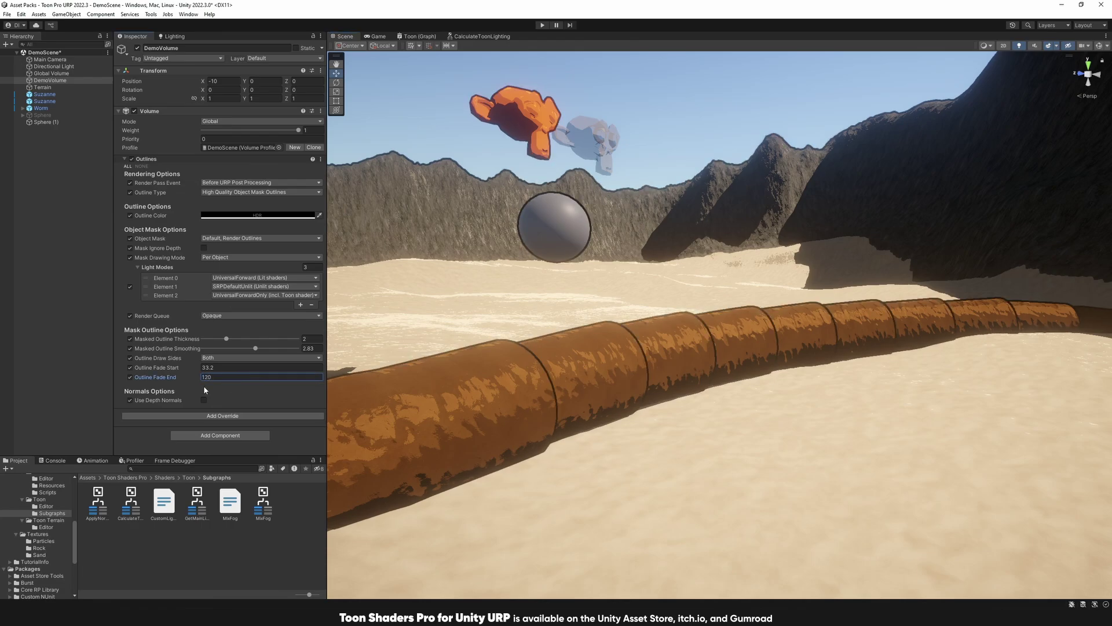
left_click(217, 367)
type("80")
left_click_drag(475, 347, 507, 327, "alt")
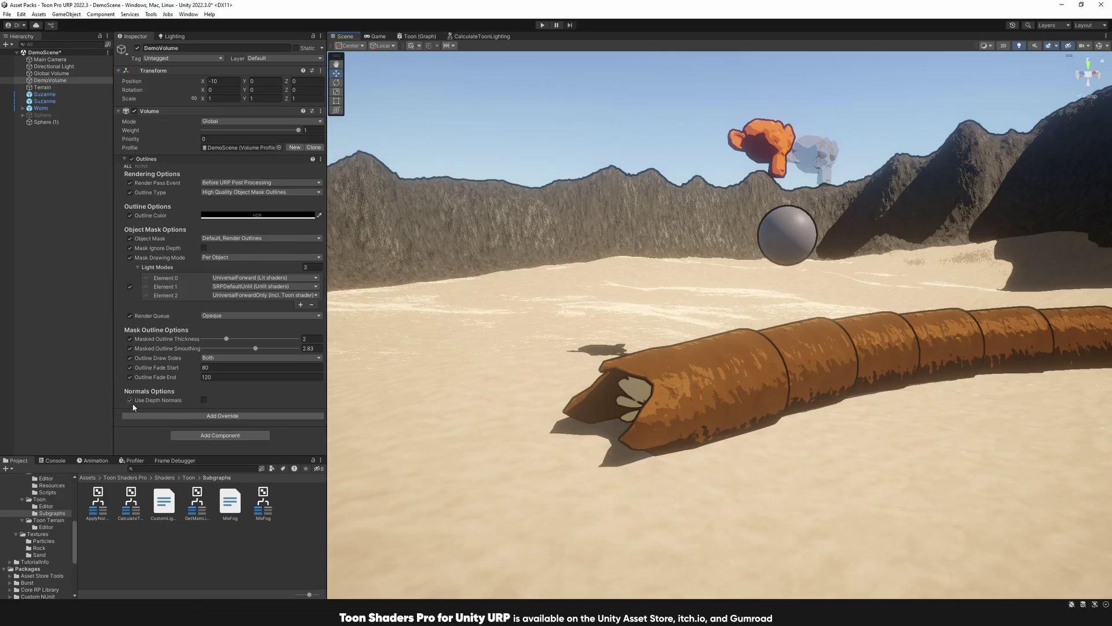
Step: Enable Use Depth Normals, inspect the outlines on the terrain and worm, and disable it again
left_click(203, 400)
left_click_drag(648, 348, 640, 326, "alt")
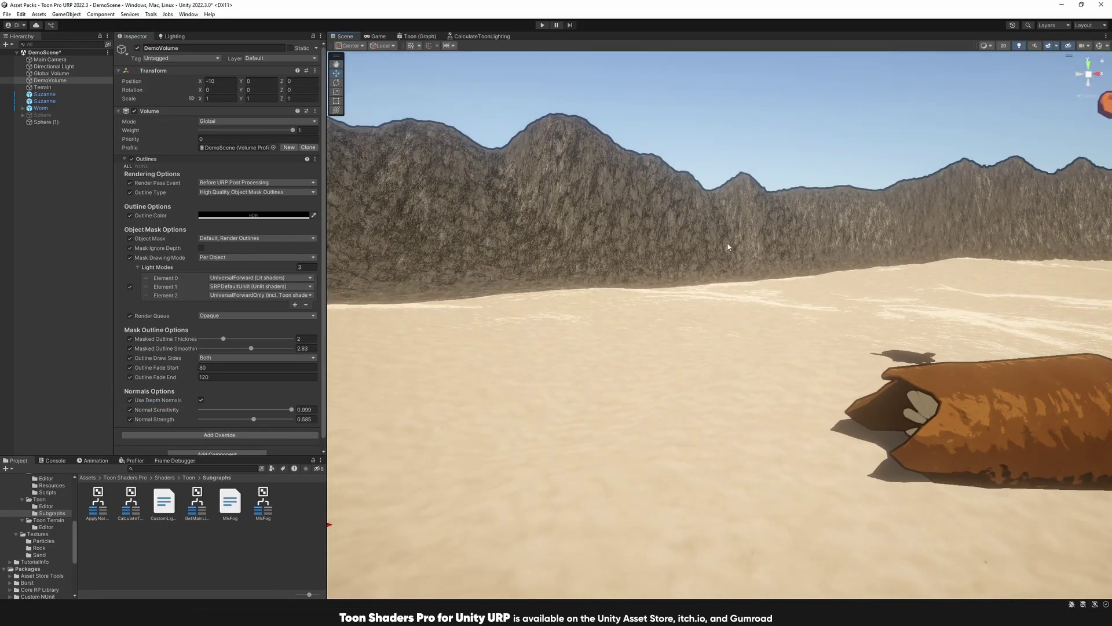
left_click_drag(640, 276, 725, 274, "alt")
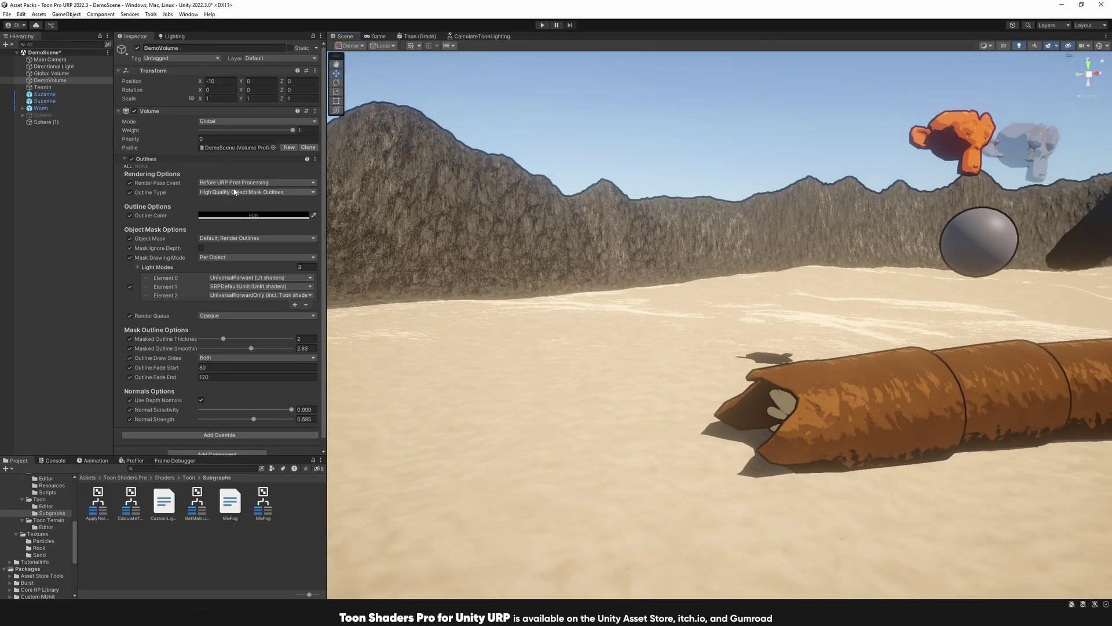
left_click(201, 400)
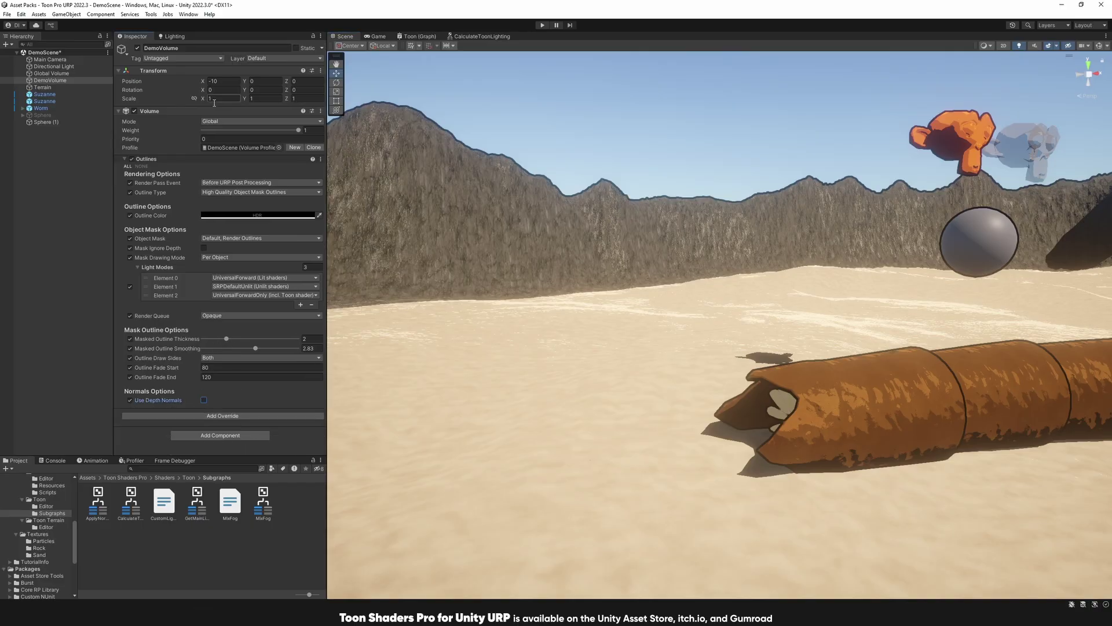
Step: Switch the Outline Type to Pixel Width Object Mask Outlines and inspect the worm up close
left_click(234, 192)
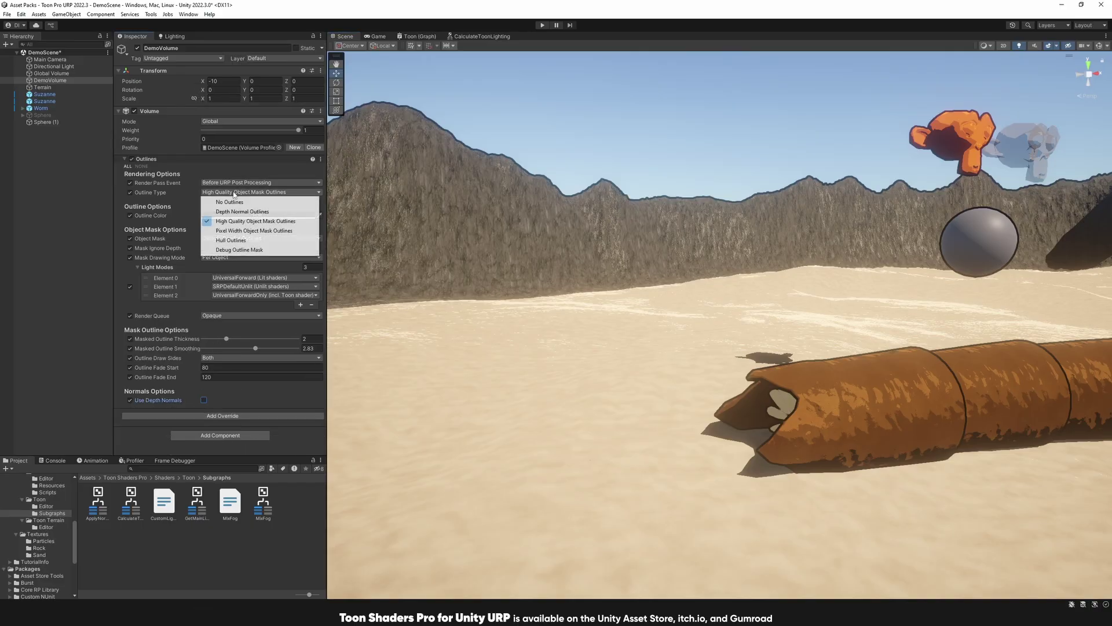
left_click(234, 231)
right_click_drag(579, 255, 776, 275)
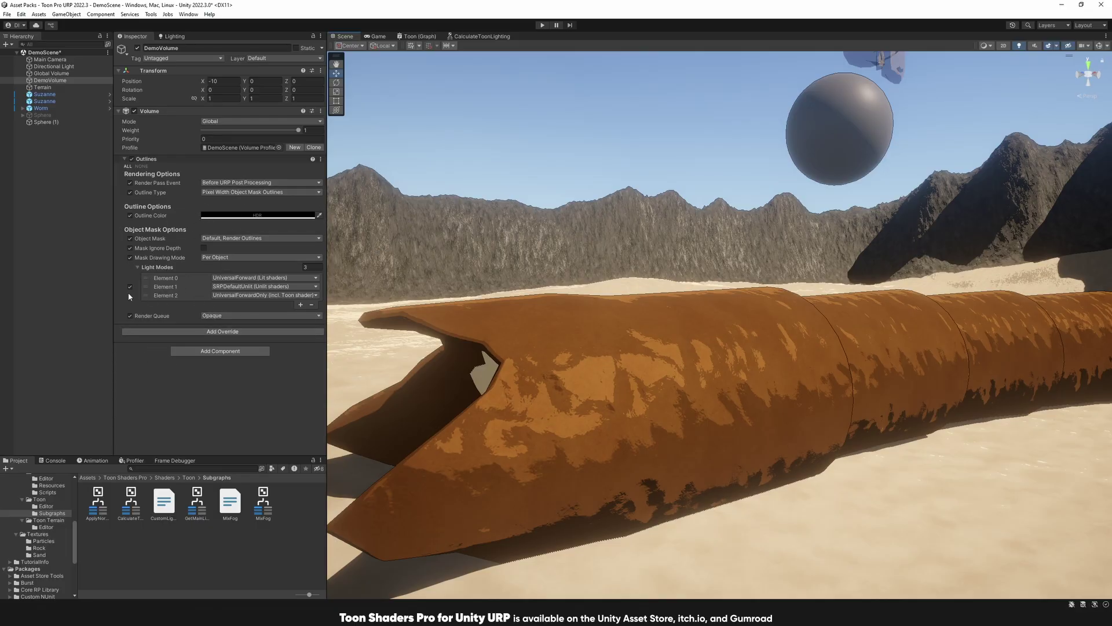
Step: Set the Outline Type to Hull Outlines and inspect the outlines on the worm and terrain
left_click(227, 192)
left_click(237, 241)
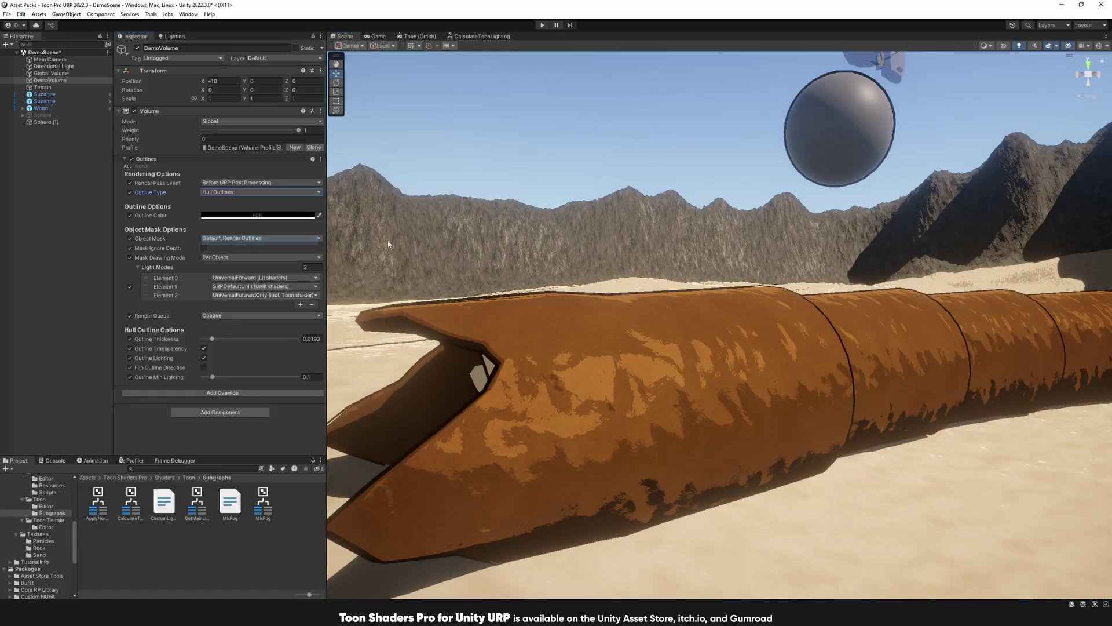
right_click_drag(628, 249, 637, 240)
scroll(631, 247, "up", 4)
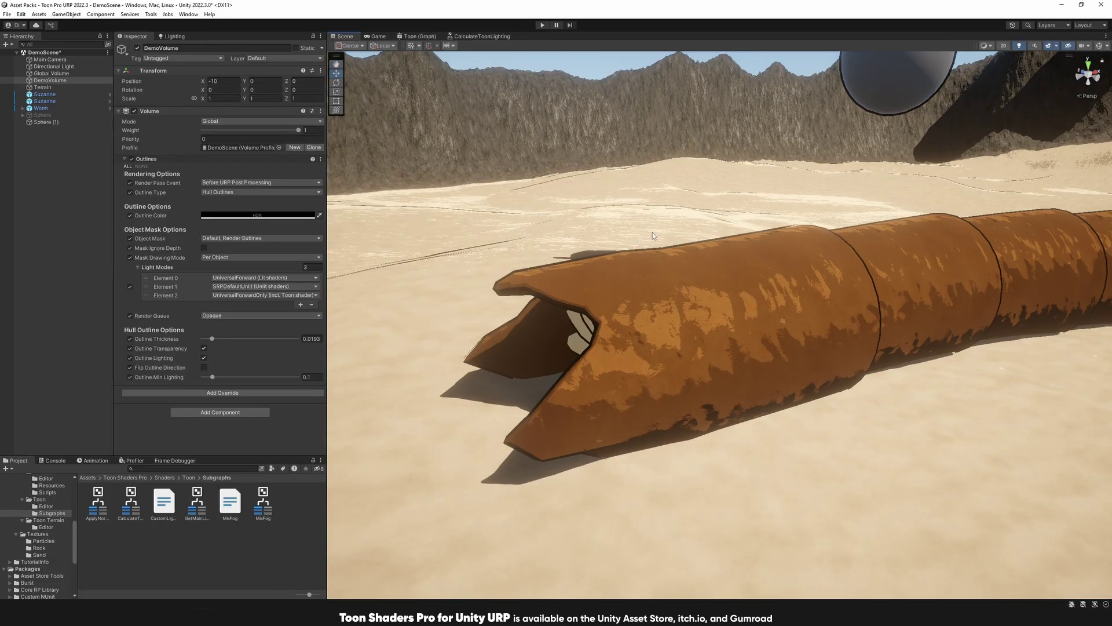
scroll(652, 234, "down", 2)
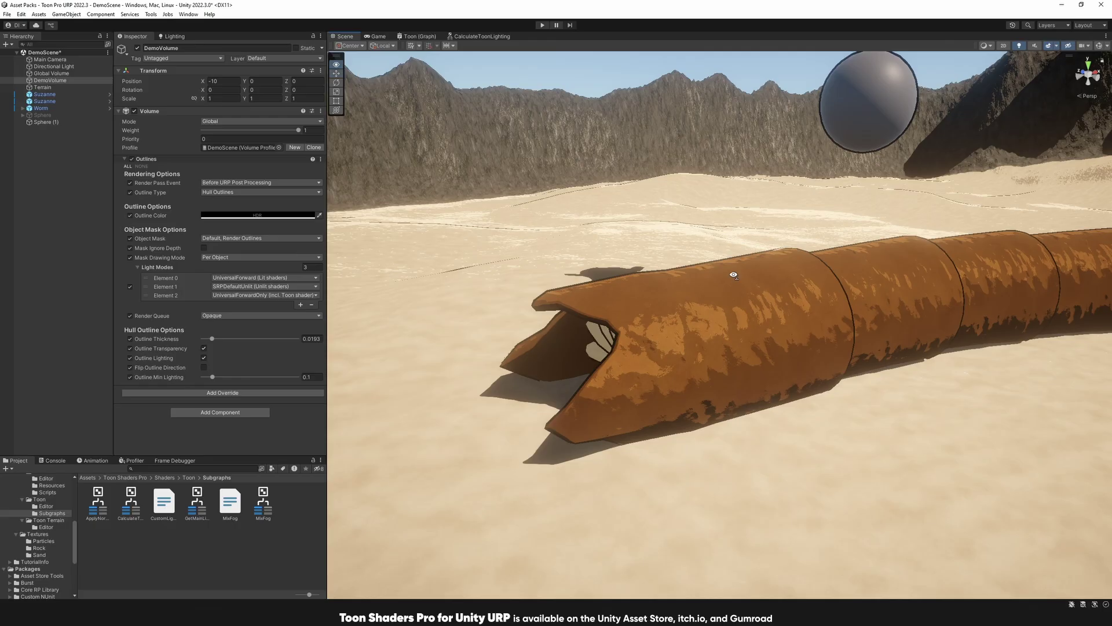
Step: Set the hull Outline Thickness to 0.01 and inspect the outlines on the orange monkey head
right_click_drag(735, 275, 733, 267)
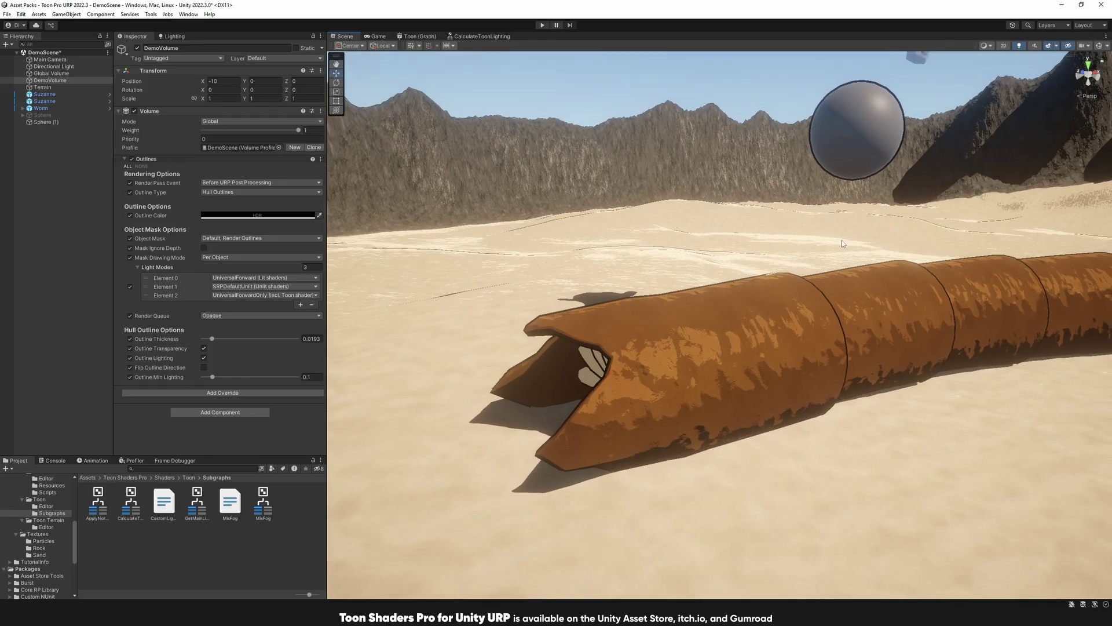
right_click_drag(820, 207, 811, 230)
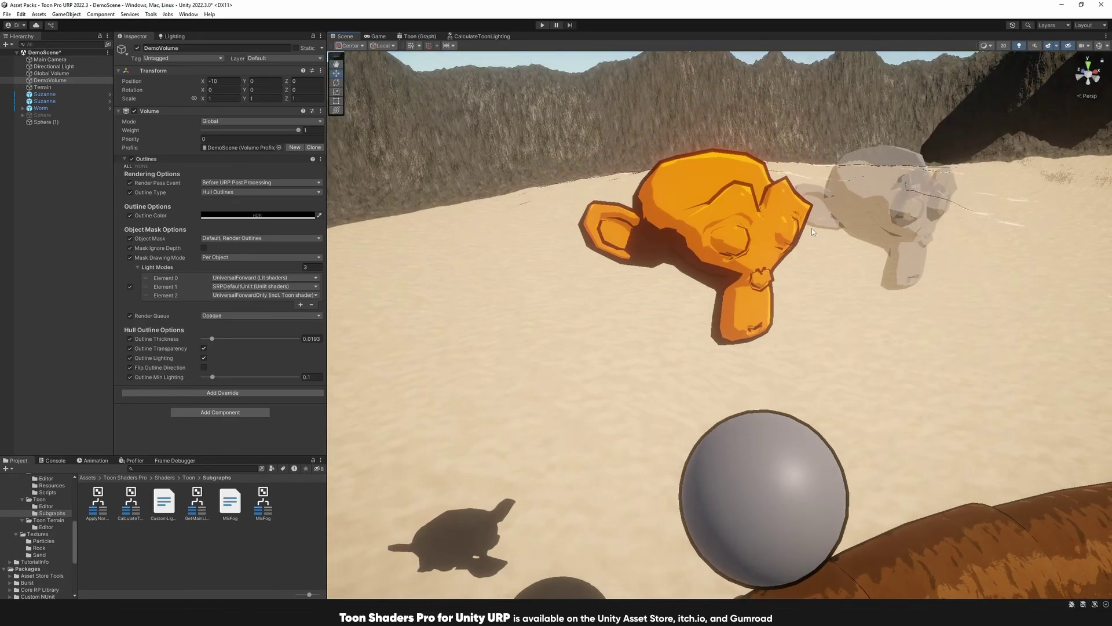
mouse_move(756, 373)
right_mouse_down()
mouse_move(758, 385)
mouse_move(759, 376)
right_mouse_up()
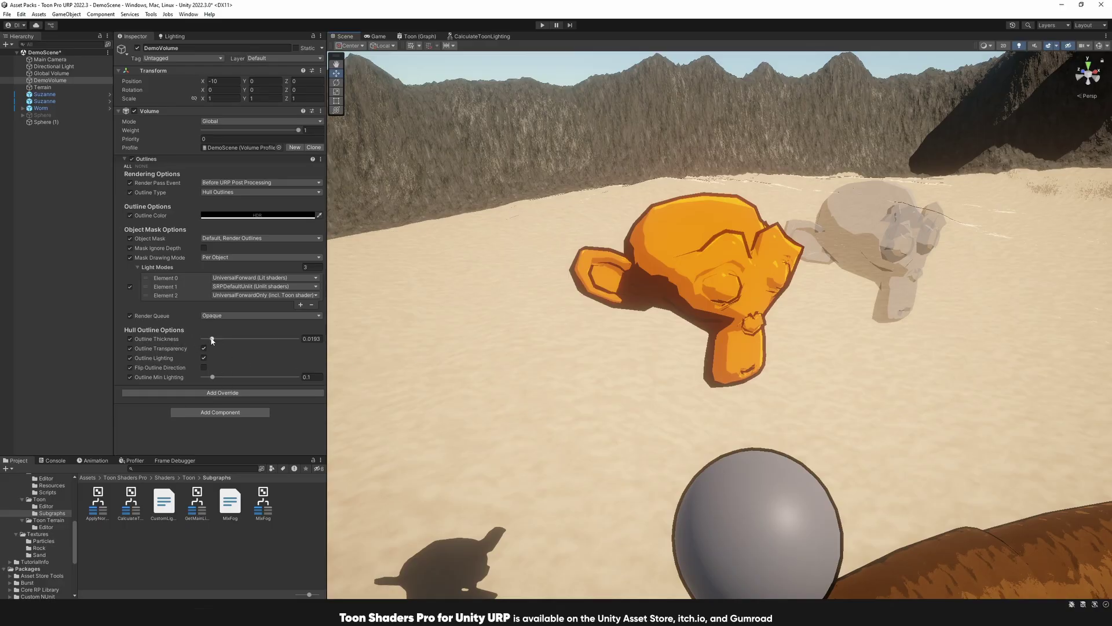
mouse_move(212, 341)
left_mouse_down()
mouse_move(306, 343)
mouse_move(209, 343)
left_mouse_up()
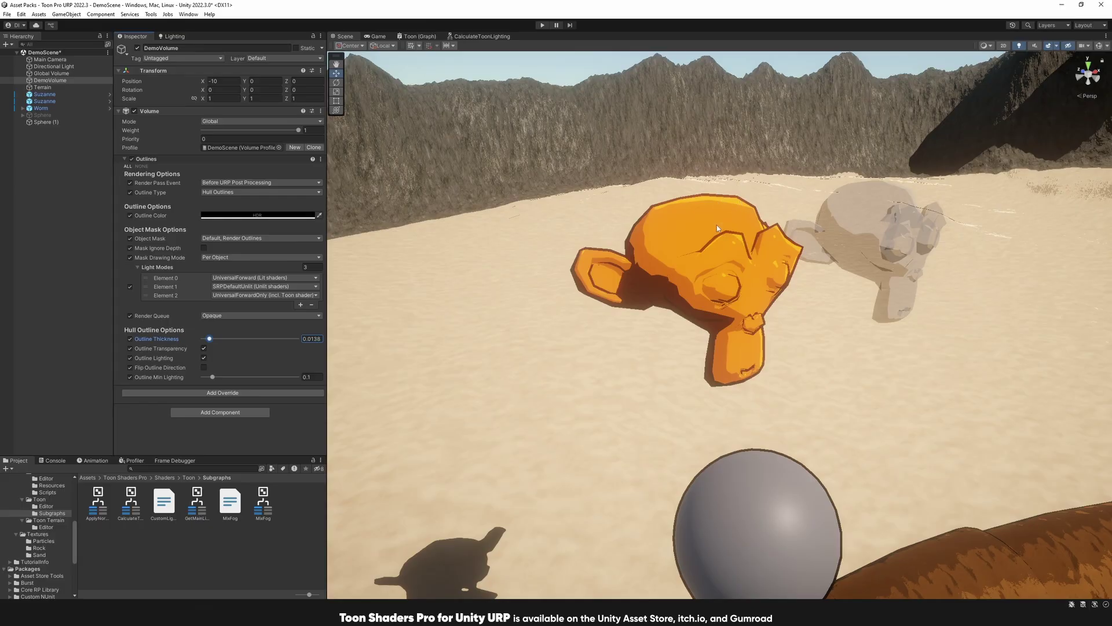
left_click(312, 339)
key("BackSpace")
type("0.01")
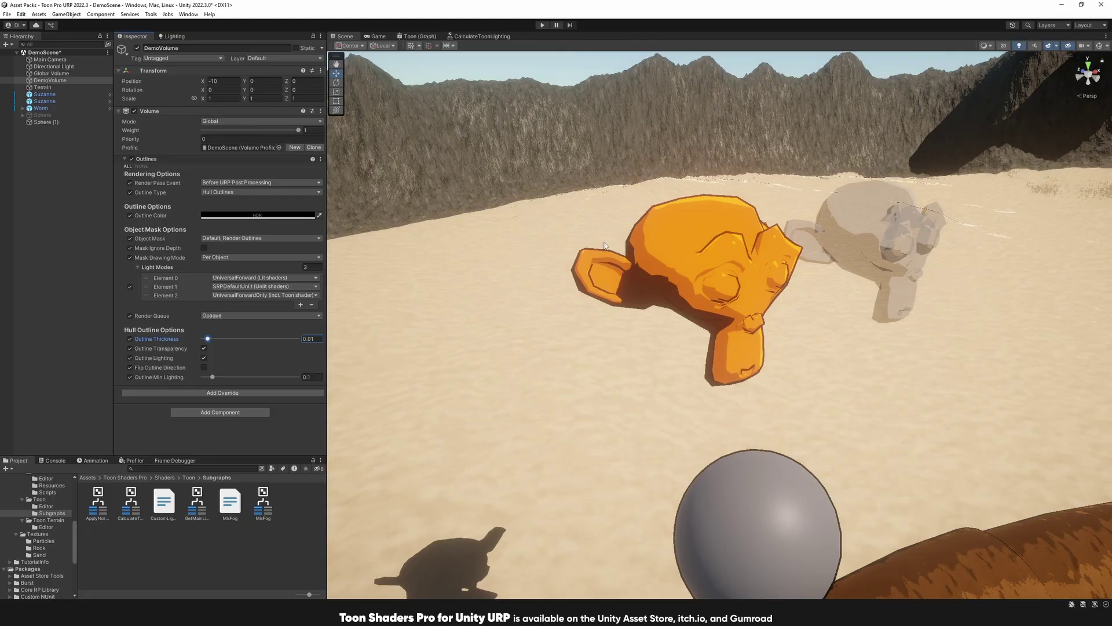
key("s")
right_click_drag(770, 235, 732, 276)
key("w")
key("d")
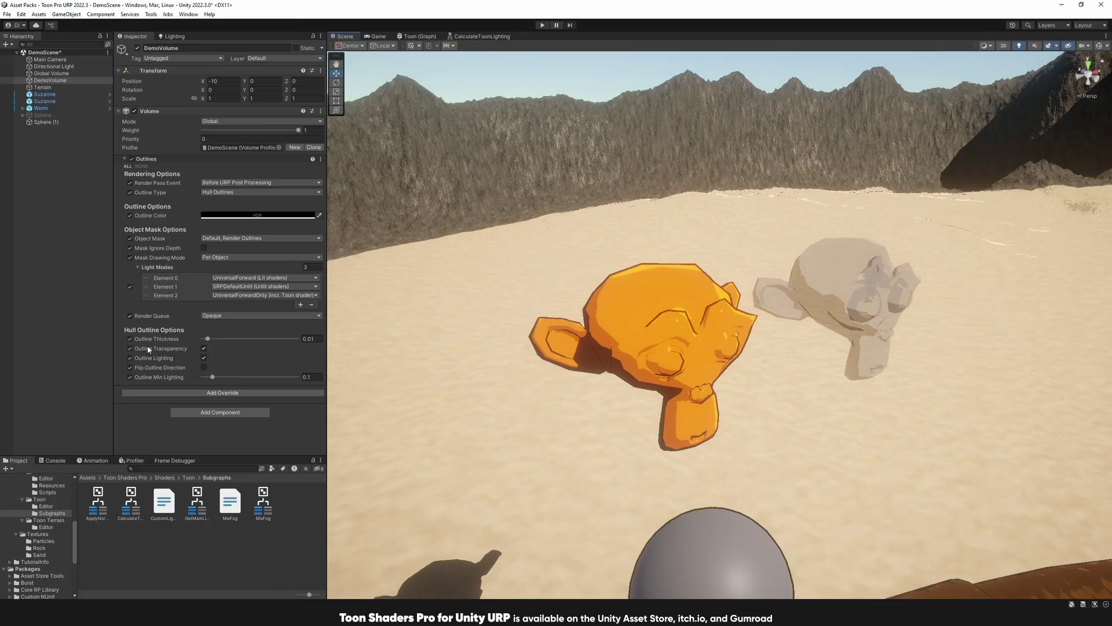
Step: Lower the Outline Color's alpha to 53 to demonstrate semi-transparent hull outlines
left_click(248, 214)
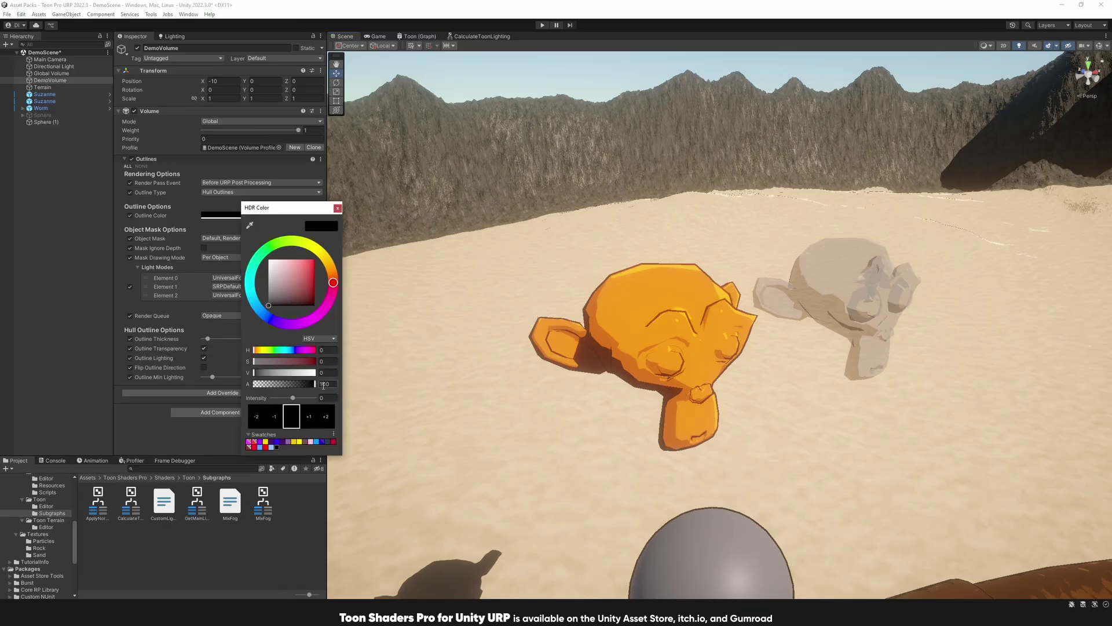
mouse_move(308, 383)
left_mouse_down()
mouse_move(275, 387)
mouse_move(287, 389)
left_mouse_up()
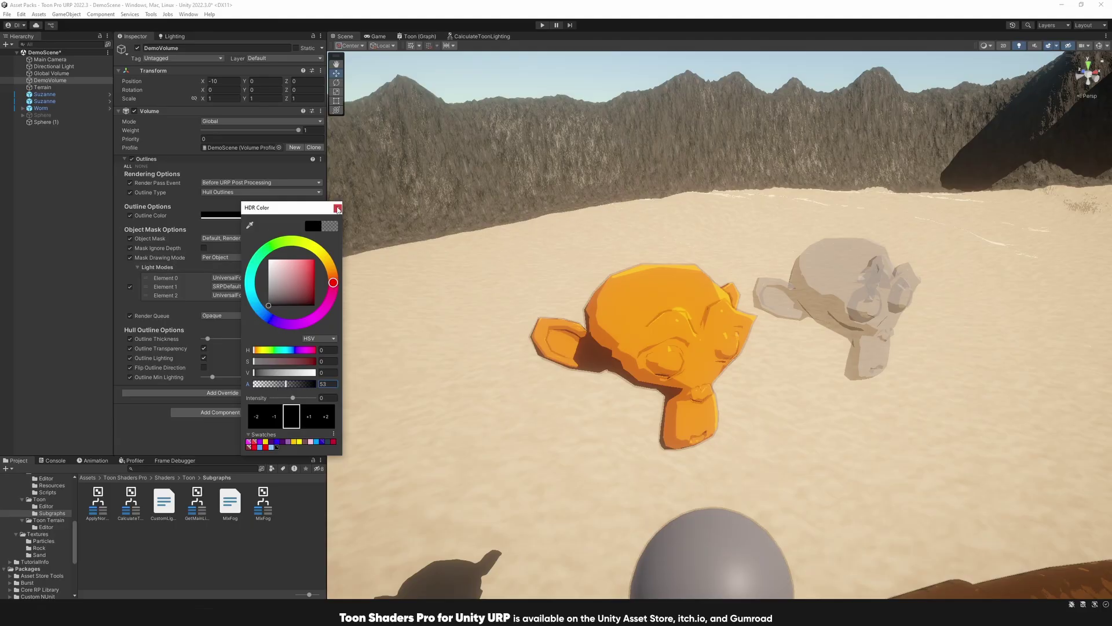
left_click(337, 208)
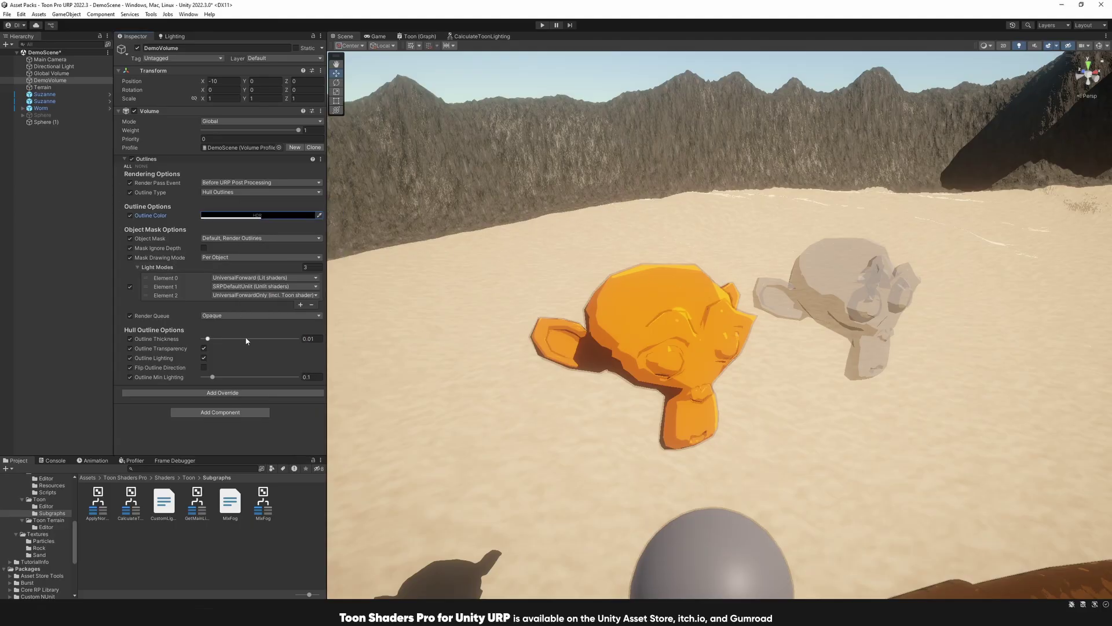
Step: Disable Outline Transparency and restore the Outline Color's alpha to 100
left_click(204, 348)
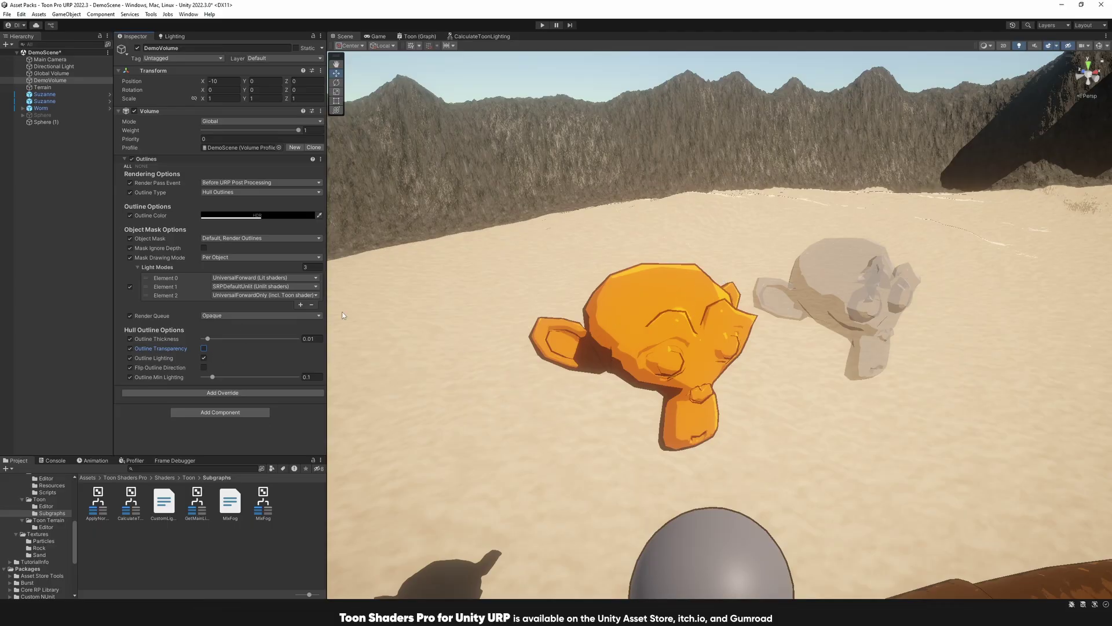
left_click(258, 215)
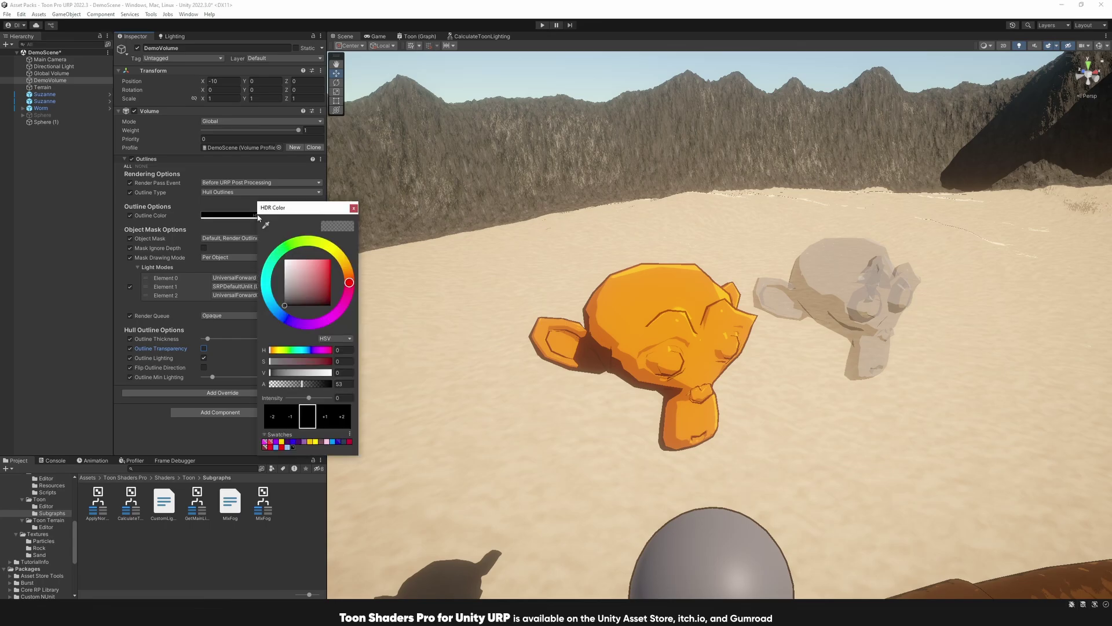
left_click(213, 346)
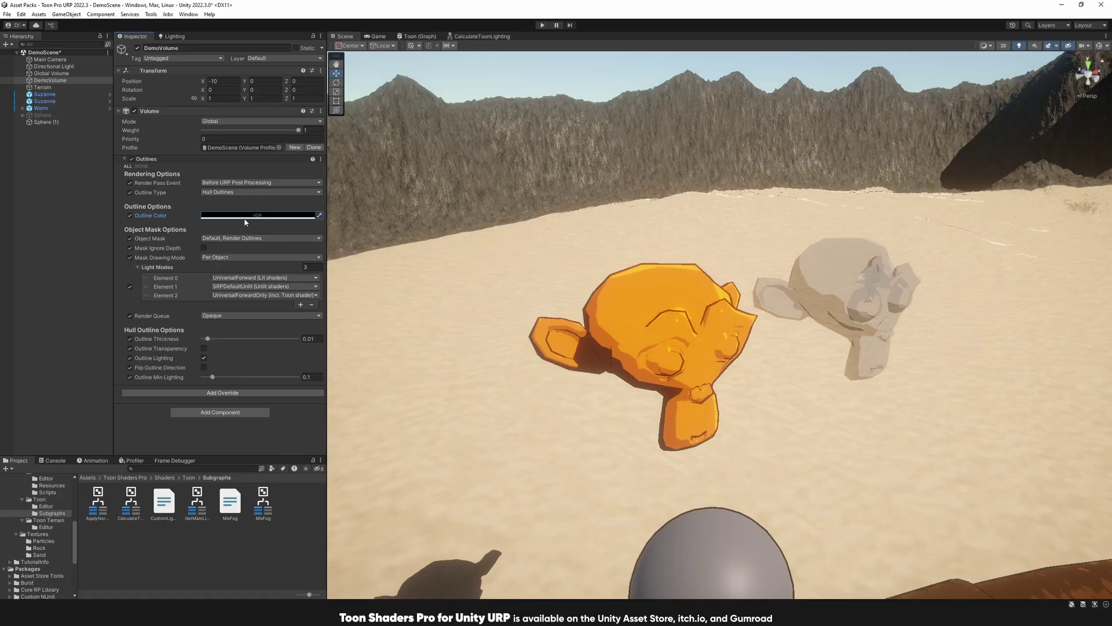
Step: Change the Outline Color to white to show how lighting affects the hull outlines
left_click(312, 215)
left_click_drag(288, 276, 219, 235)
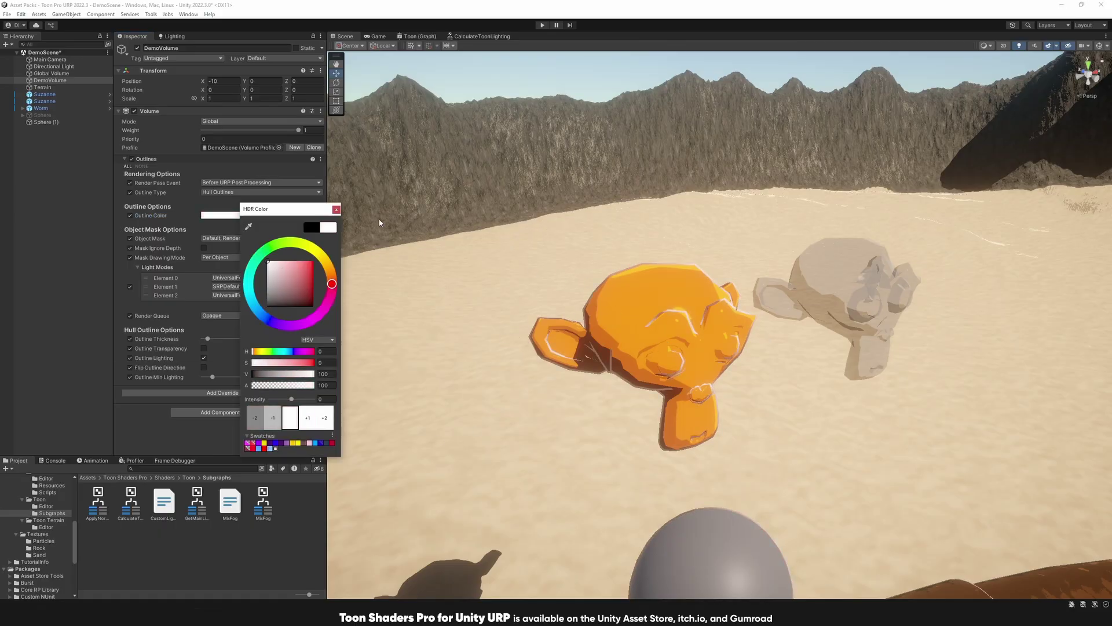
left_click(336, 210)
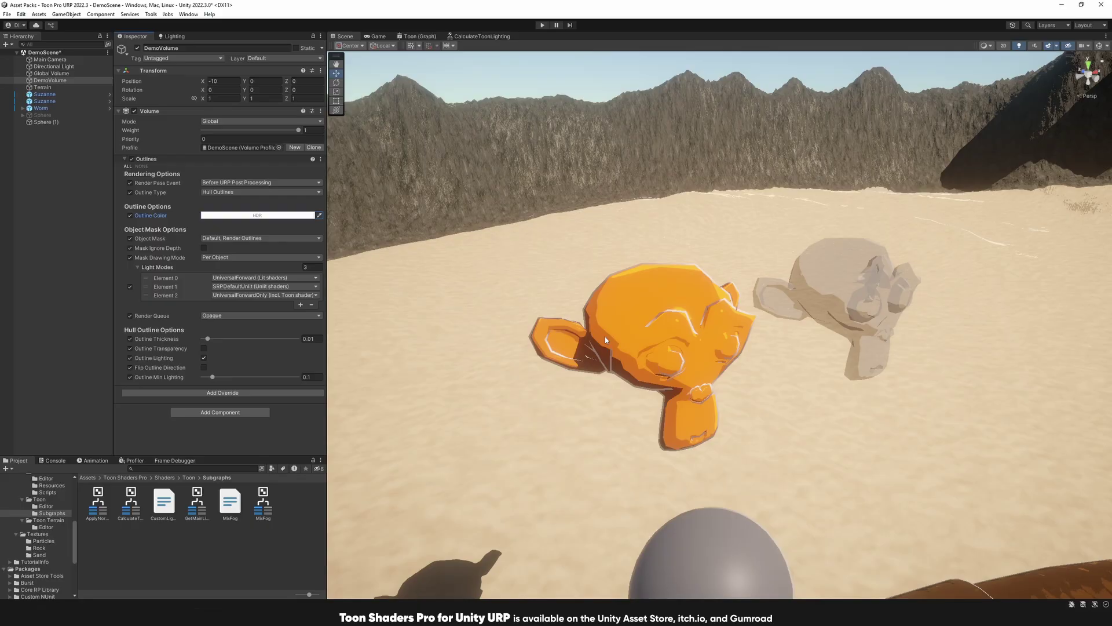
left_click(247, 216)
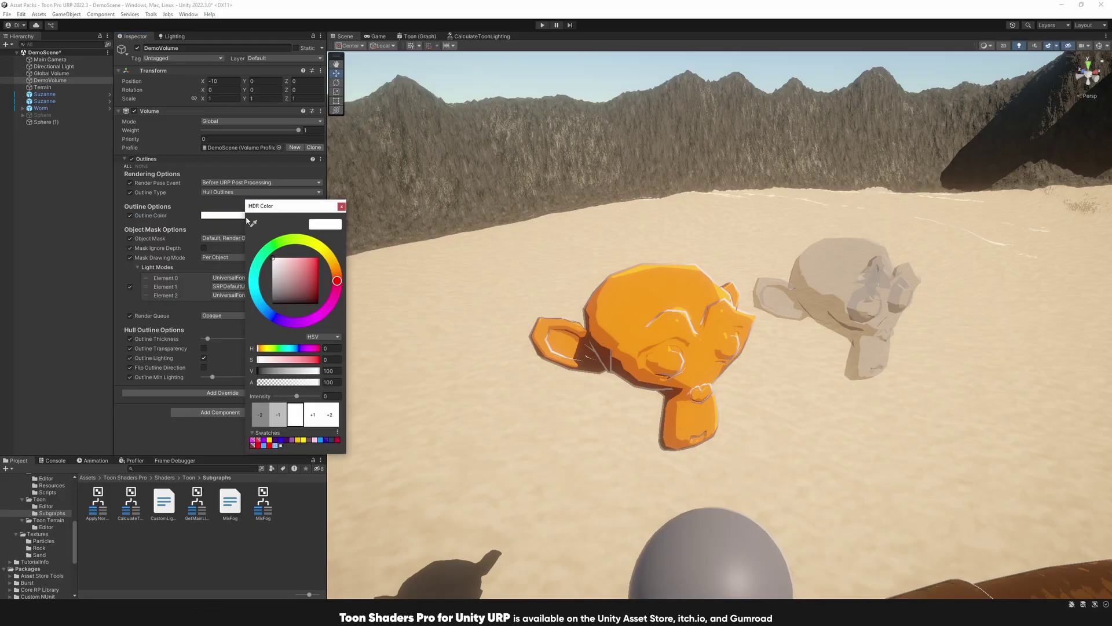
left_click(342, 207)
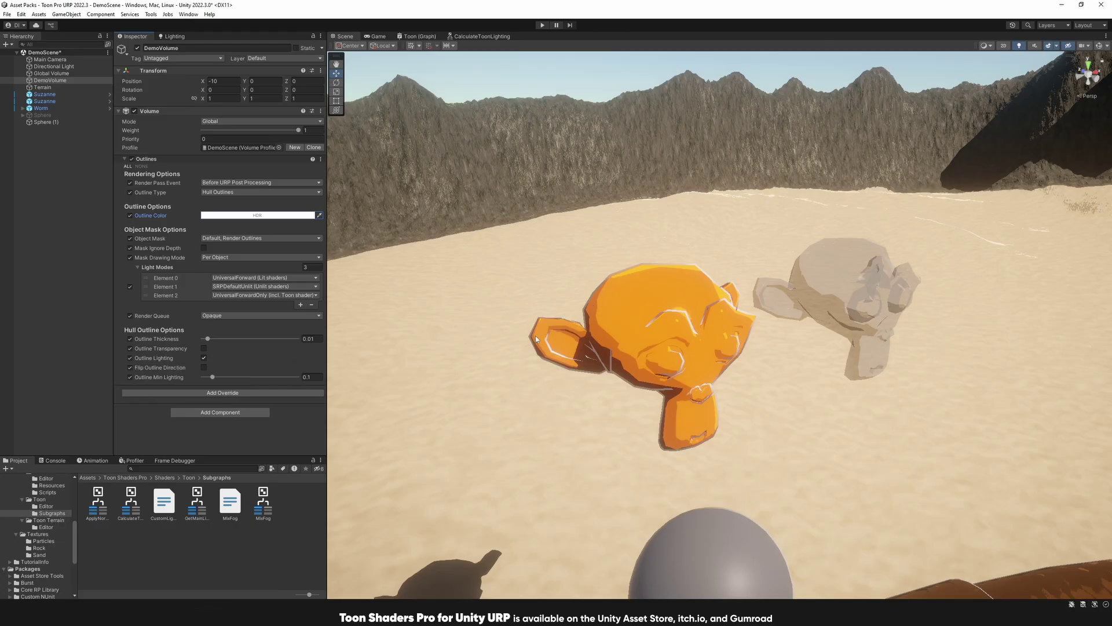
Step: Toggle Flip Outline Direction on and off to compare the outline lighting on the monkey head and the sphere
left_click(203, 367)
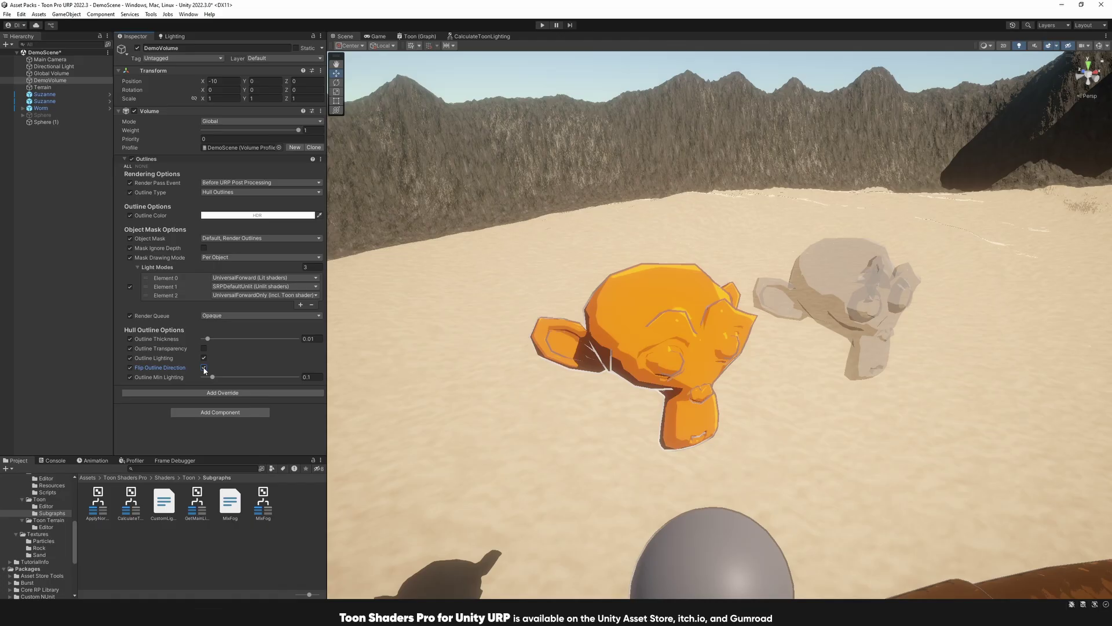
left_click(203, 367)
right_click_drag(710, 336, 708, 440)
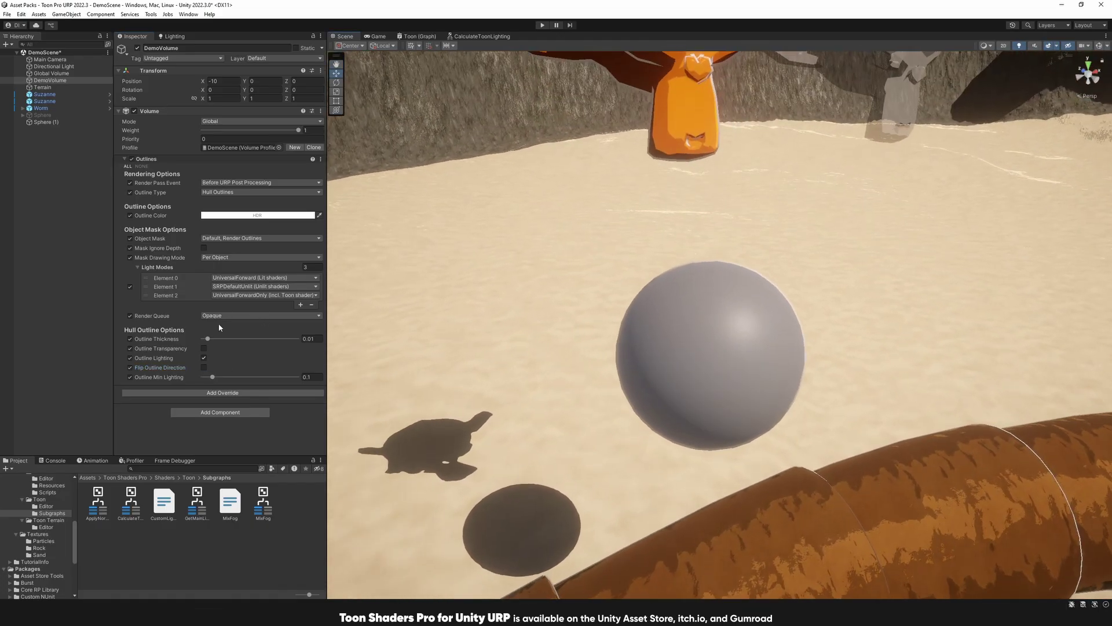
left_click(204, 367)
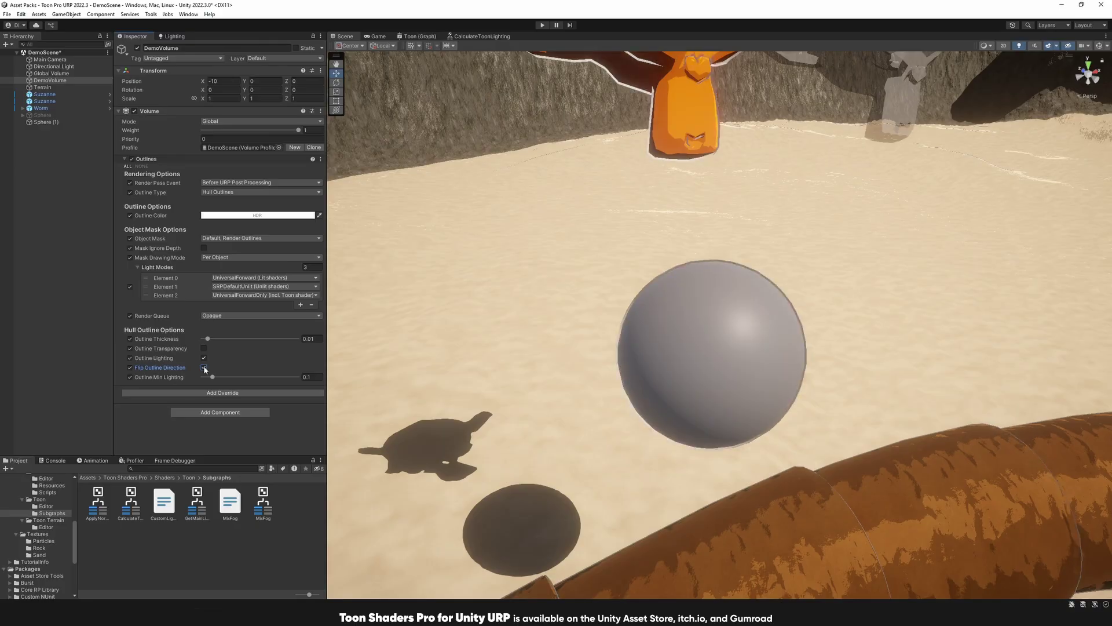
left_click(203, 368)
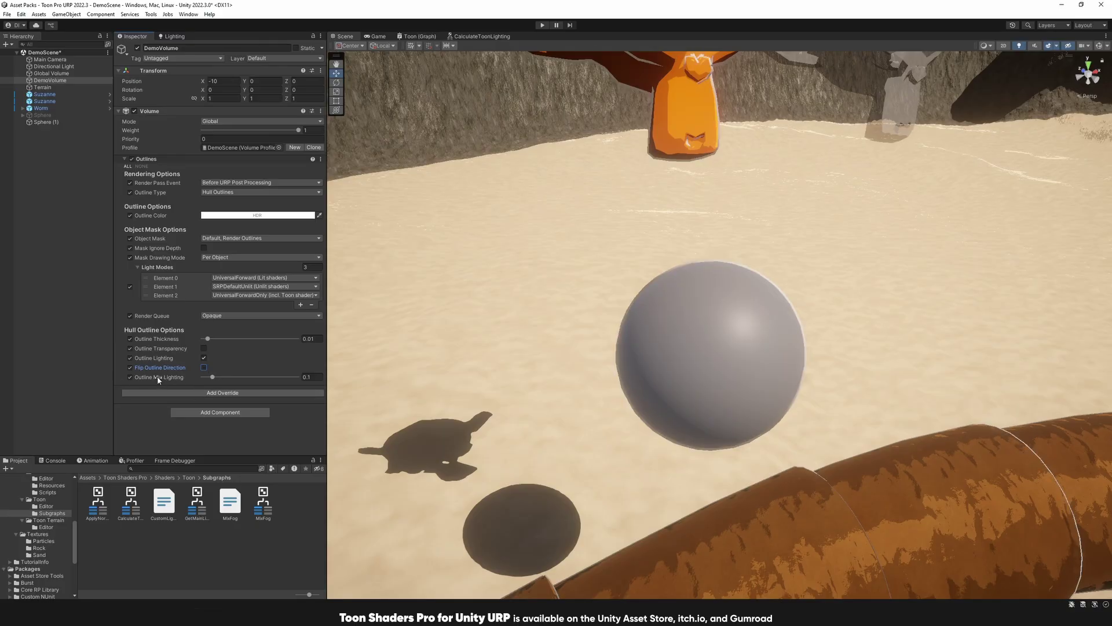
Step: Set the Outline Min Lighting to 0 and change the Outline Color to red
left_click_drag(222, 381, 193, 384)
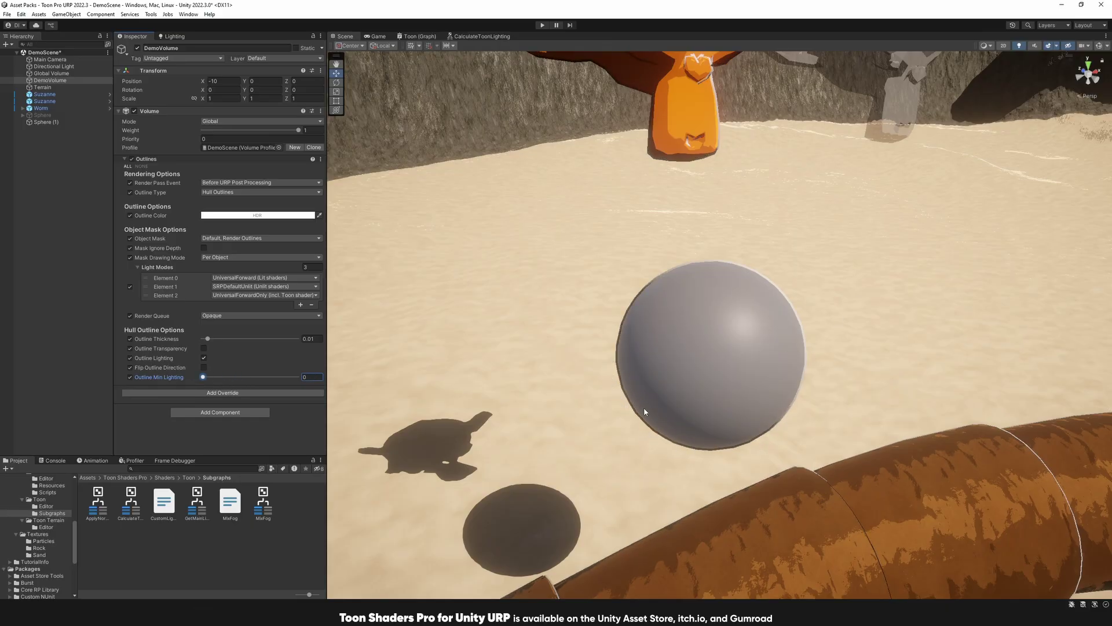
left_click(289, 215)
left_click_drag(330, 275, 387, 231)
left_click(380, 210)
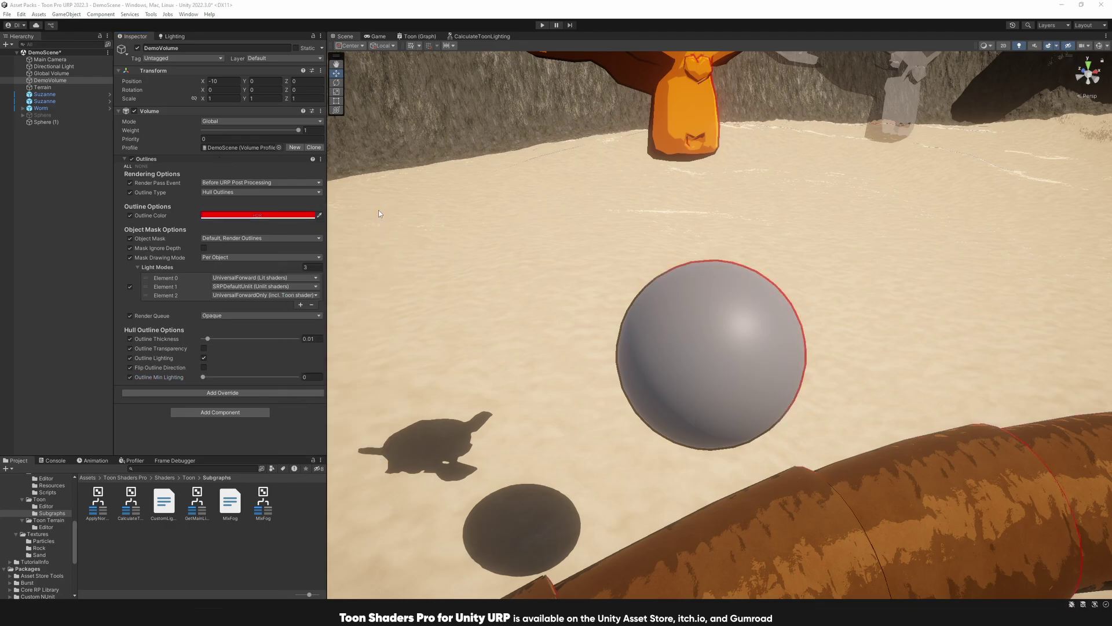
scroll(702, 369, "down", 3)
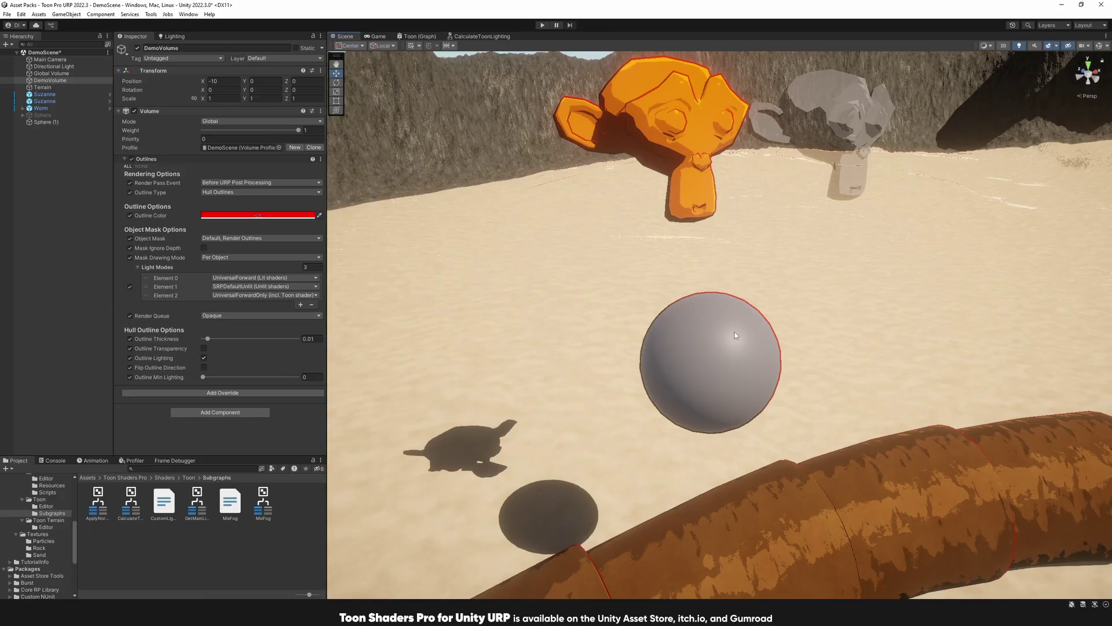
Step: Disable Outline Lighting and set the Outline Color to black
left_click(204, 358)
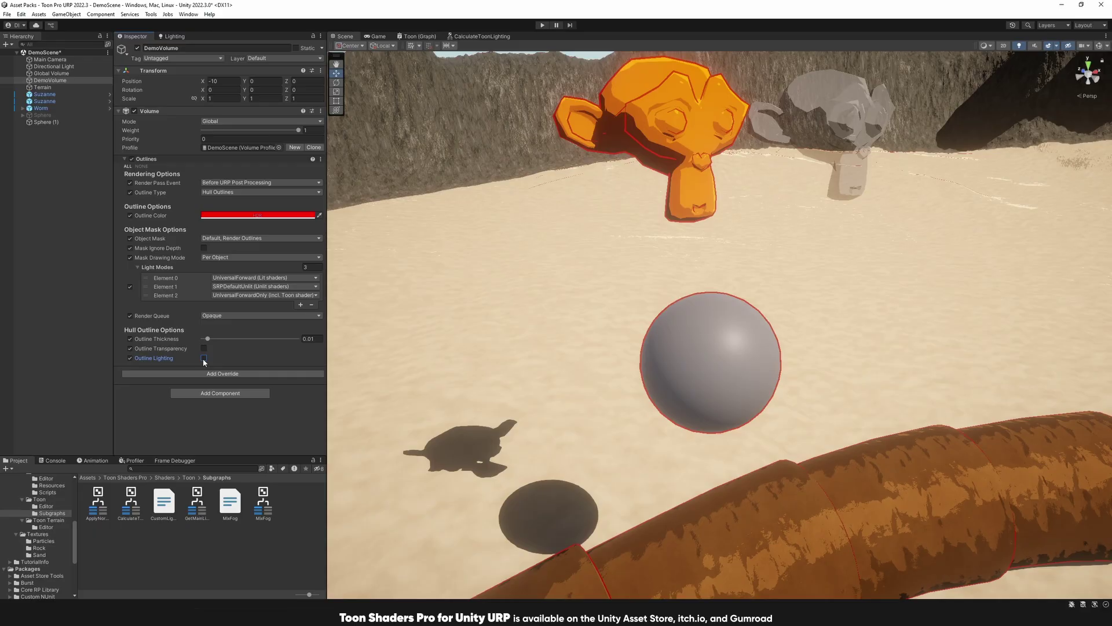
left_click(221, 215)
left_click(247, 310)
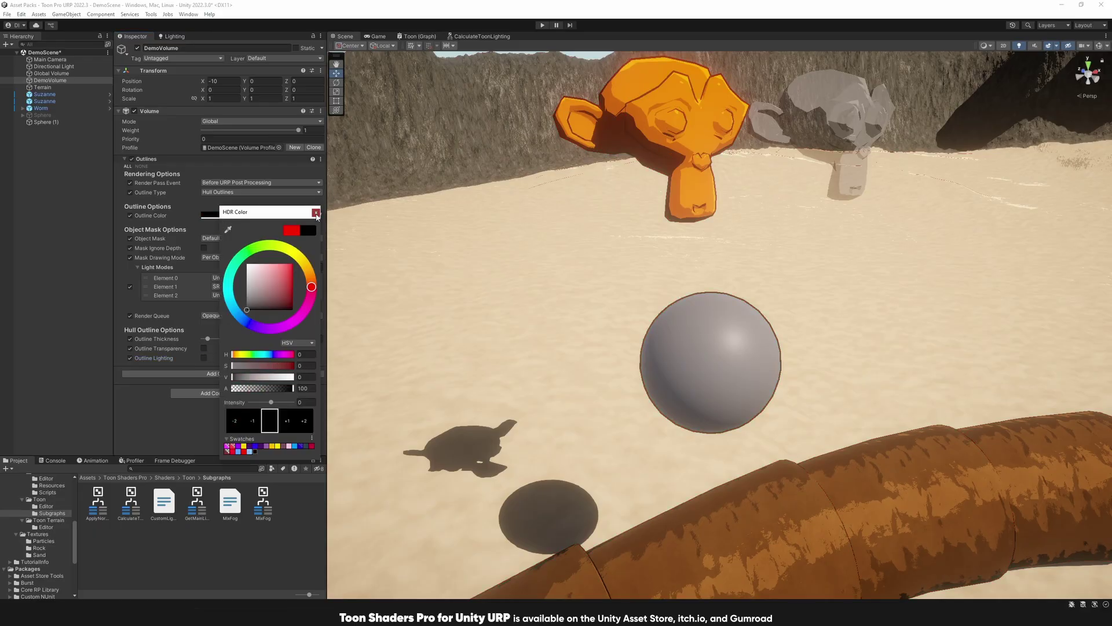
left_click(315, 213)
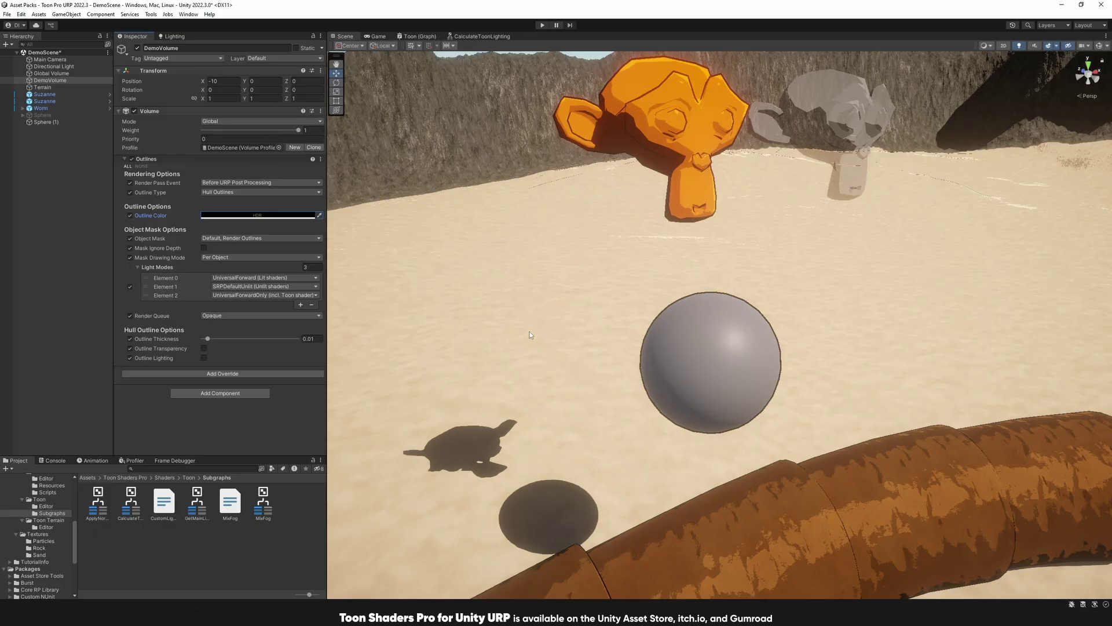
left_click_drag(530, 334, 533, 342, "alt")
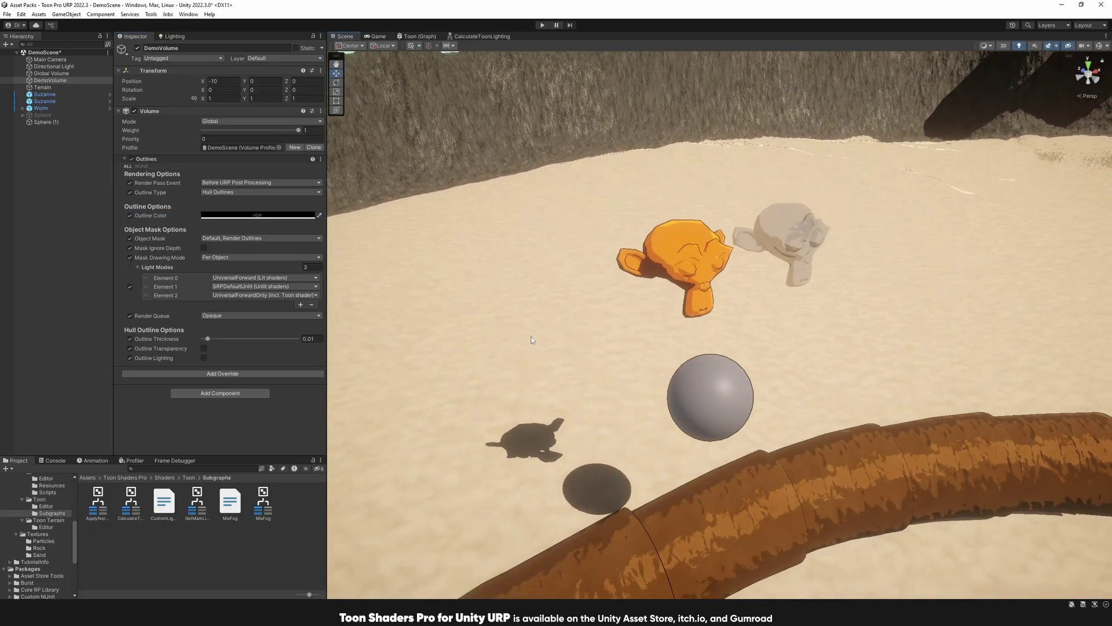